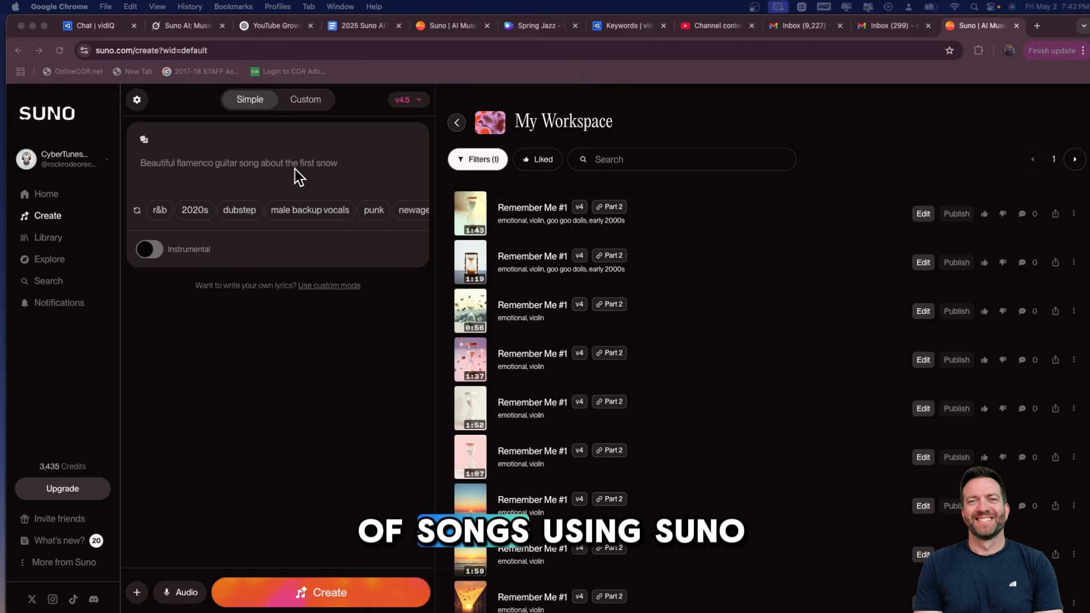
Look through the workspace songs, and open the Home page to browse its recommended creators, songs and featured sections
scroll(532, 196, down, 5)
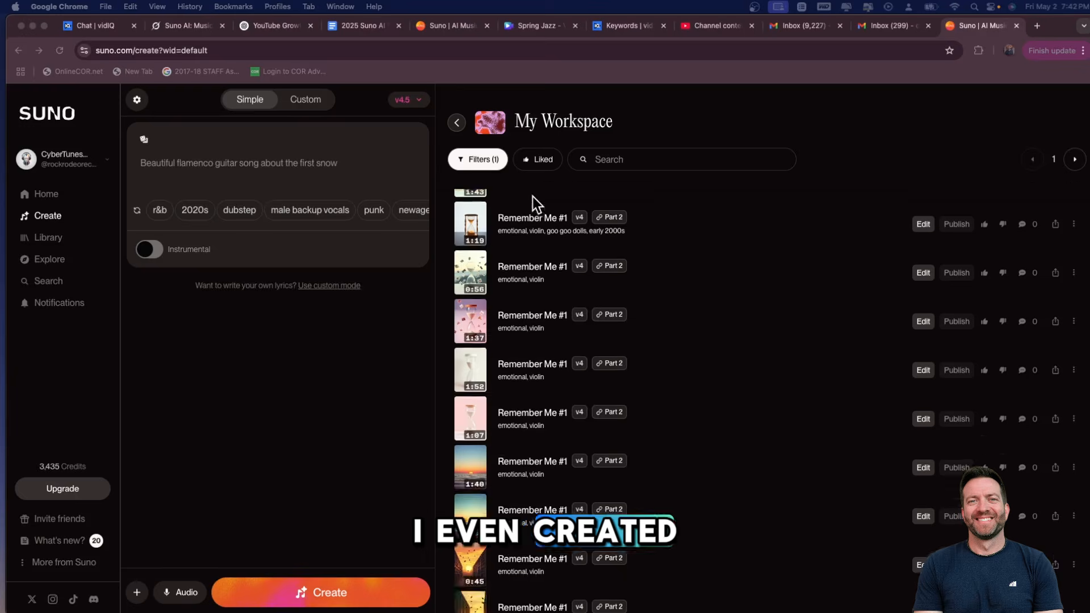
scroll(533, 196, up, 4)
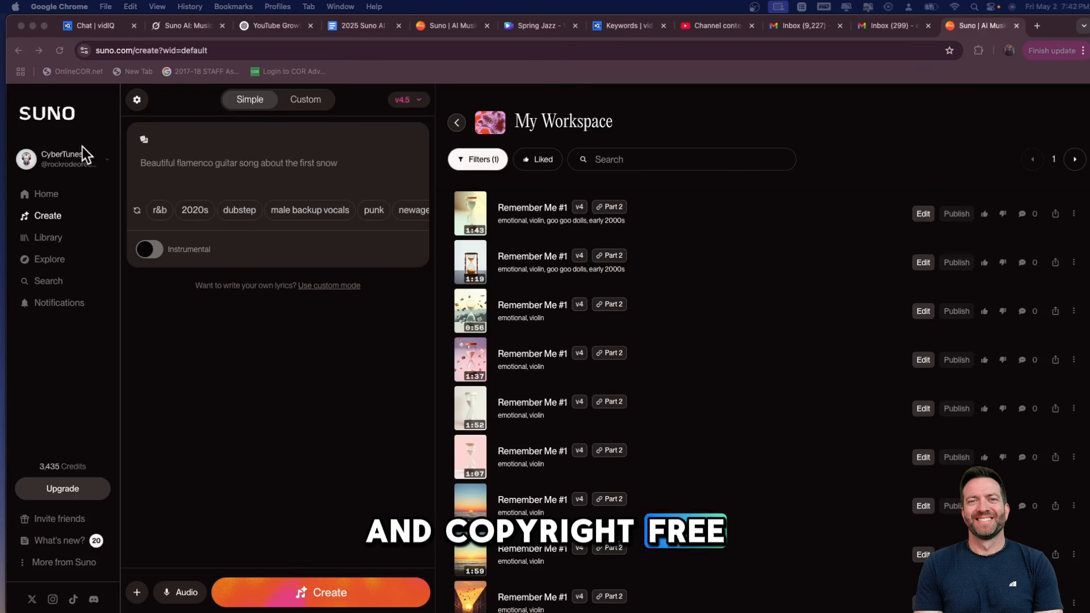
click(46, 194)
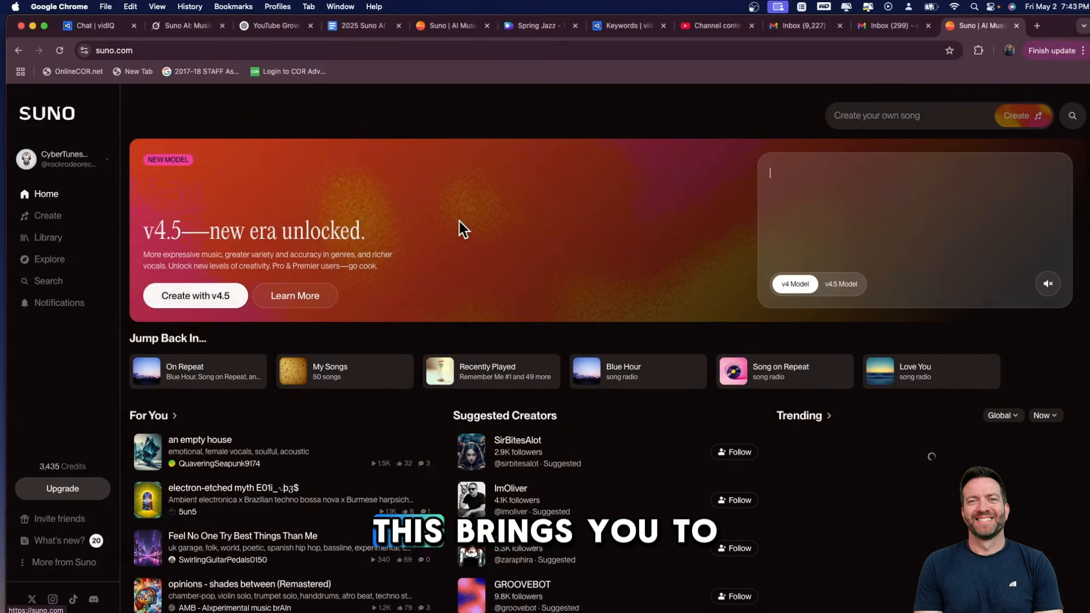
scroll(460, 223, down, 3)
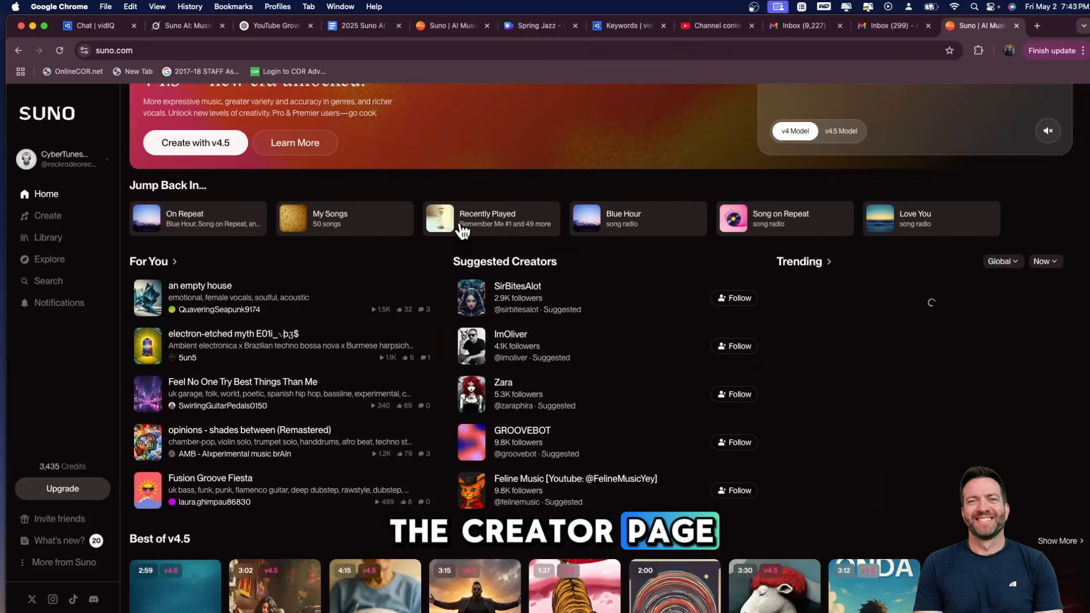
scroll(461, 227, down, 5)
scroll(463, 230, down, 10)
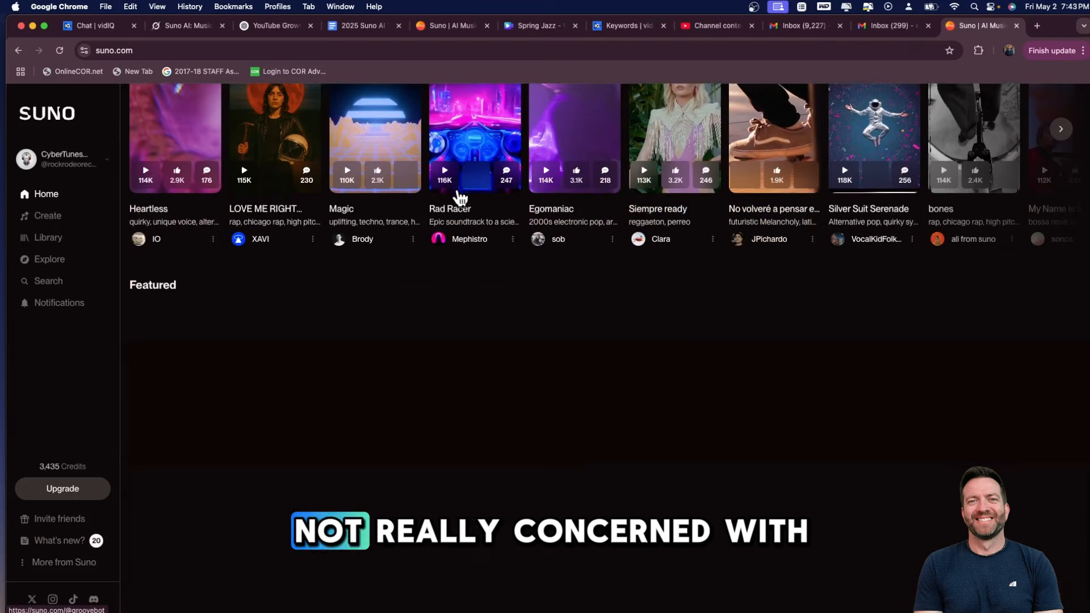
scroll(460, 196, up, 15)
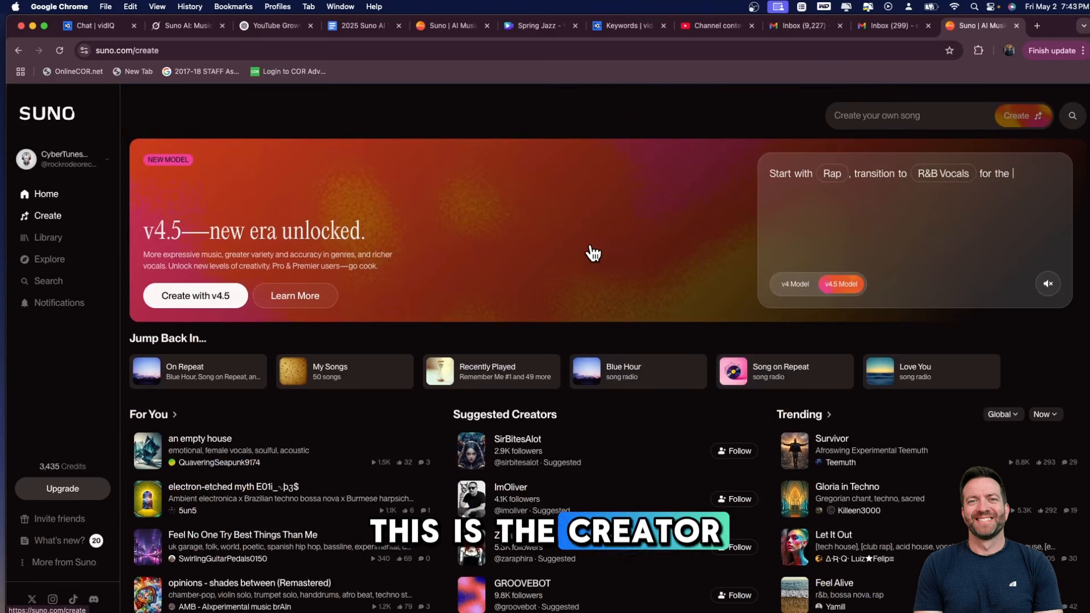
Return to the song creation page, and open the Library to look through the generated songs
click(622, 252)
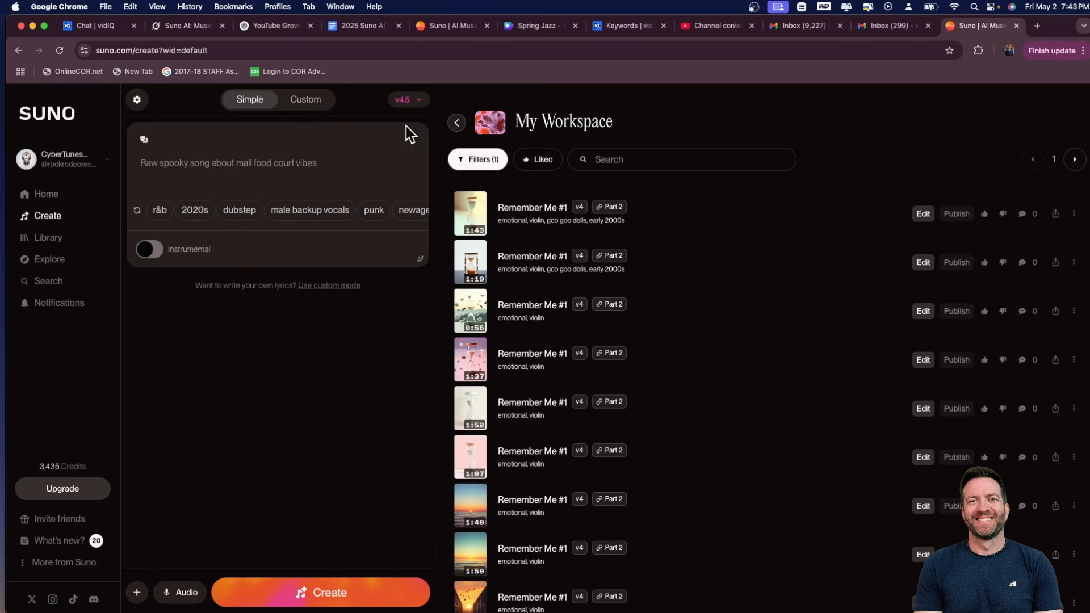
click(48, 238)
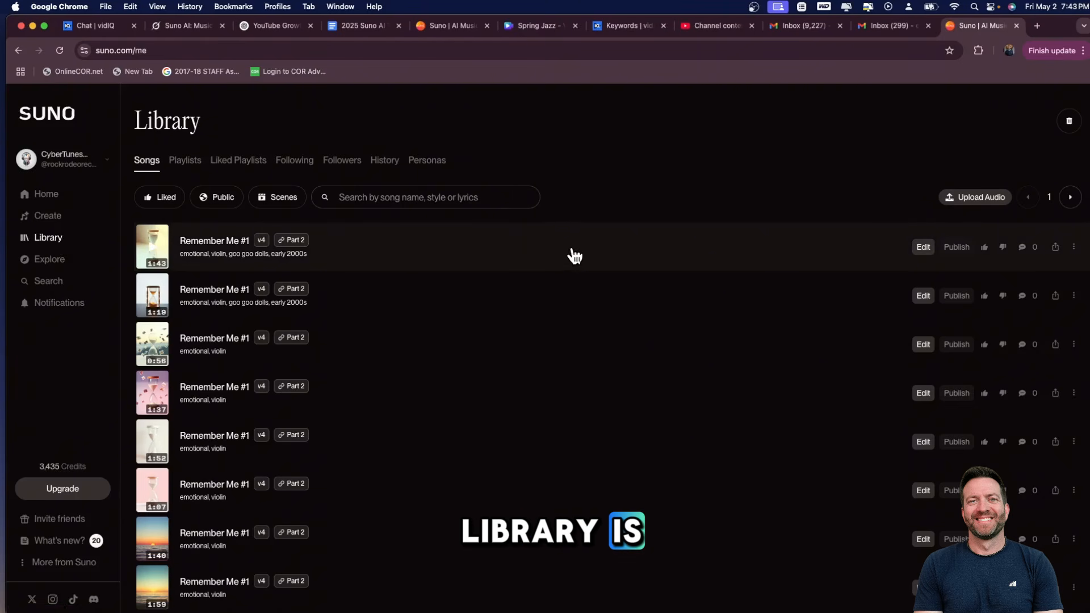
scroll(468, 234, down, 10)
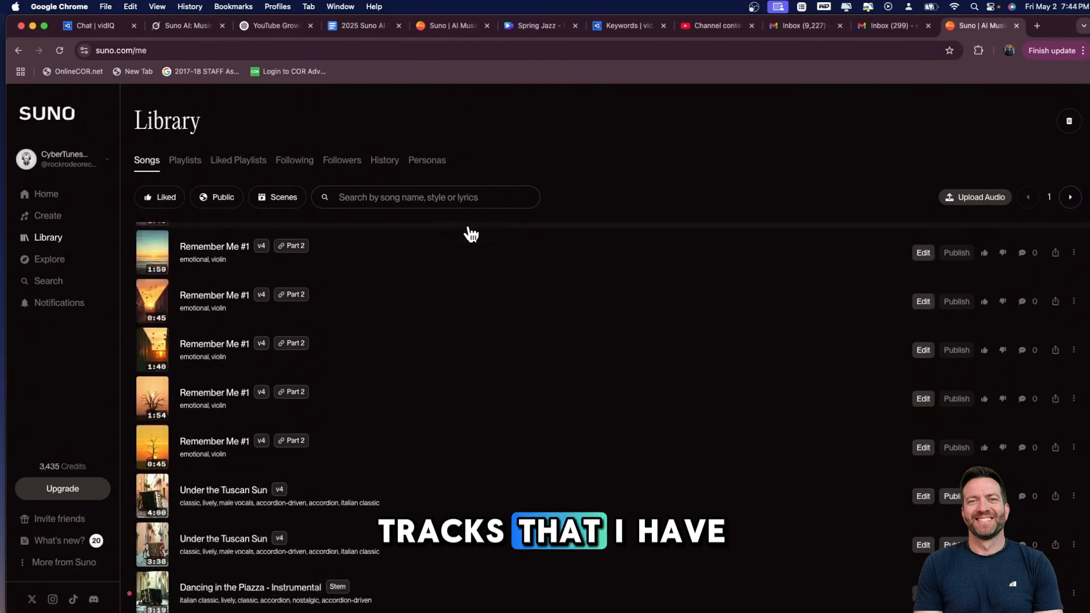
scroll(477, 300, up, 10)
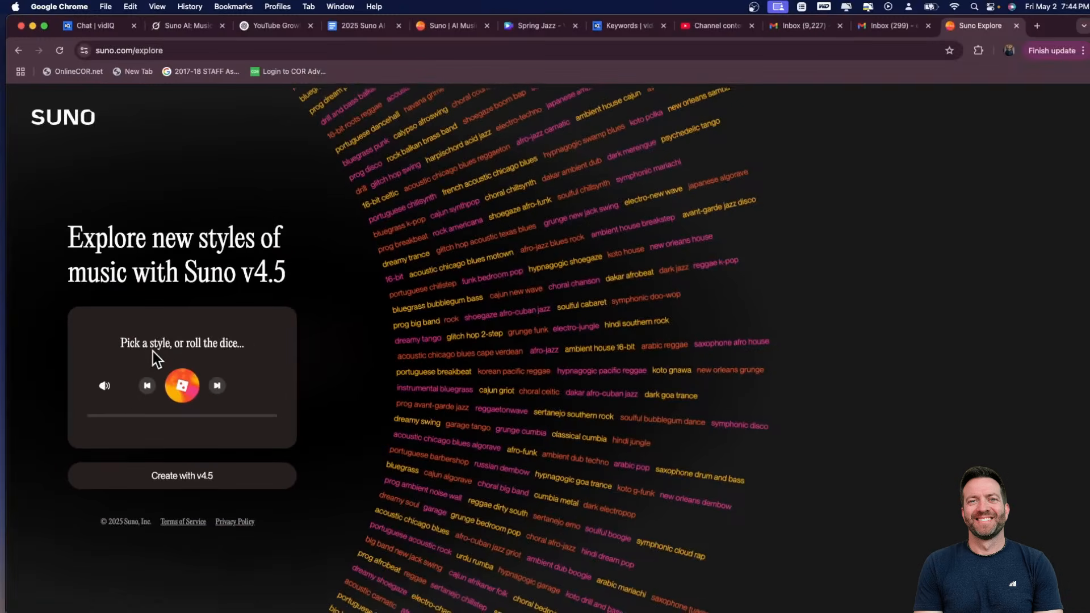
Roll several random music styles on the Explore page and preview the songs they bring up
click(184, 392)
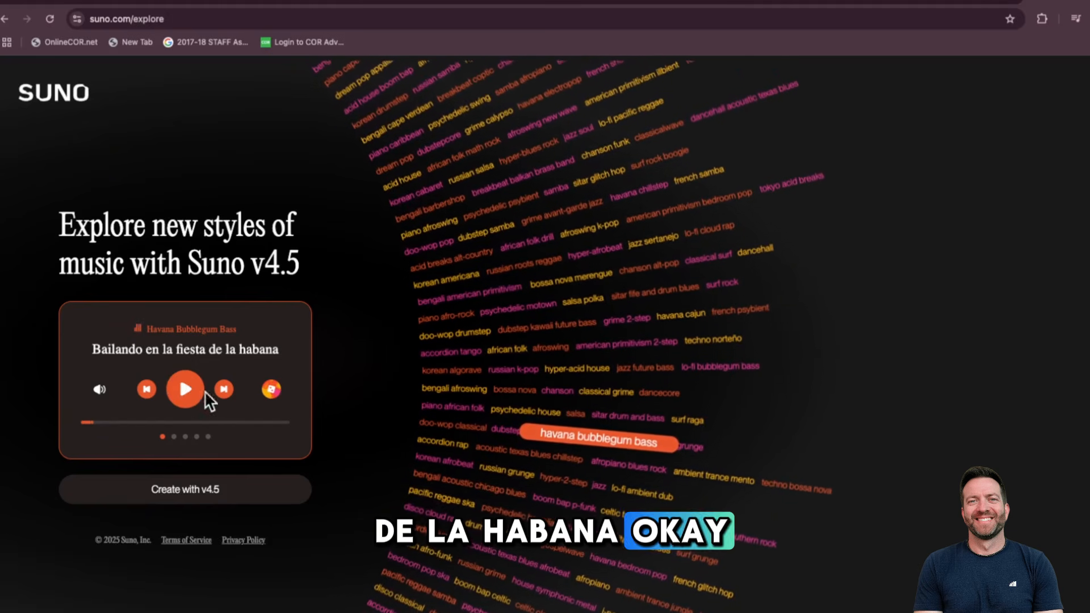
click(272, 392)
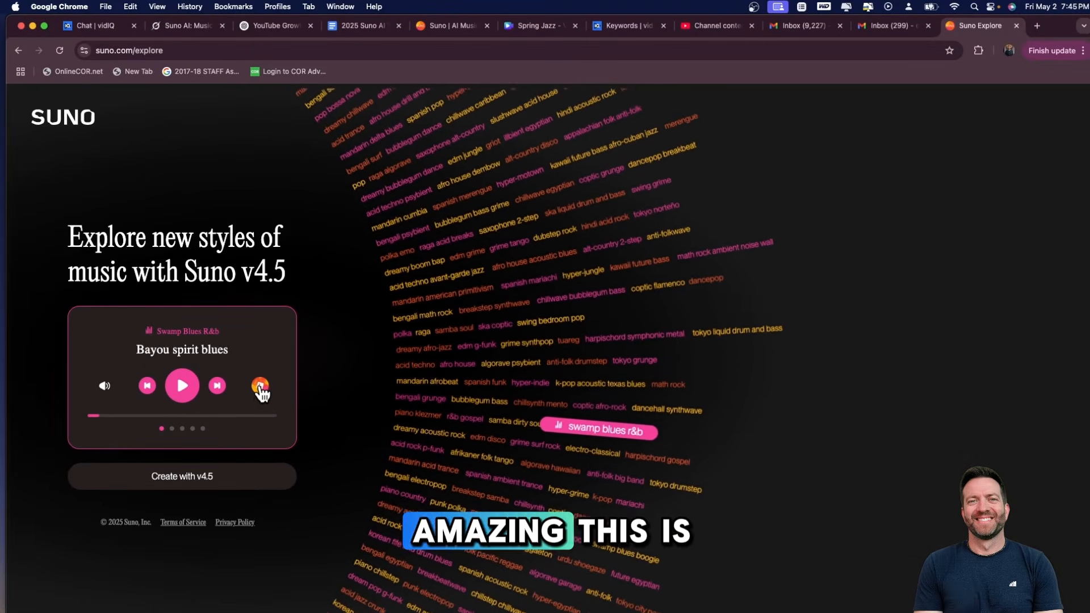
click(259, 388)
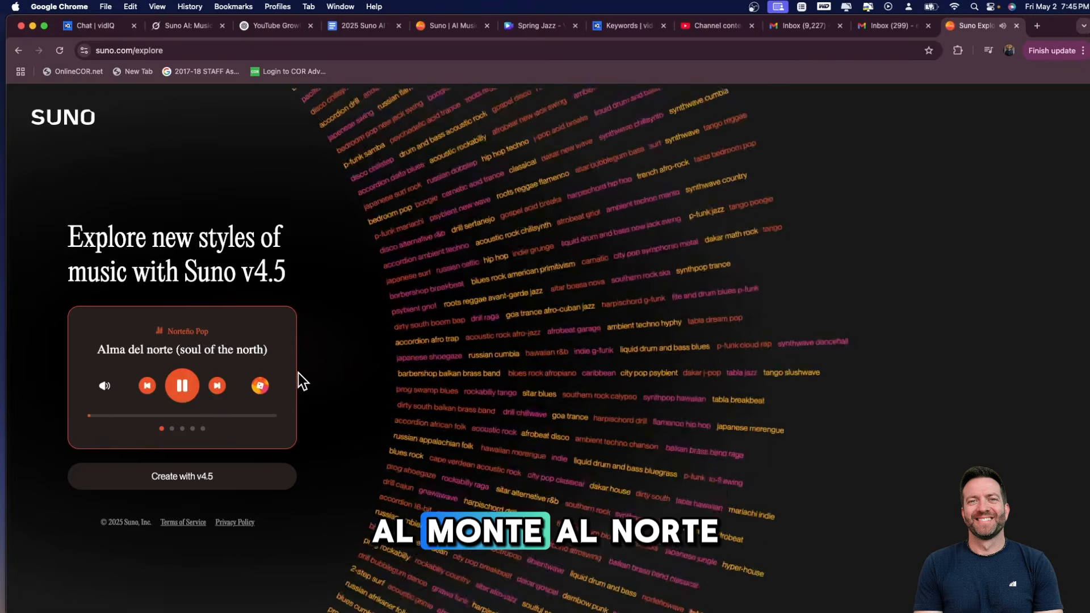
click(260, 386)
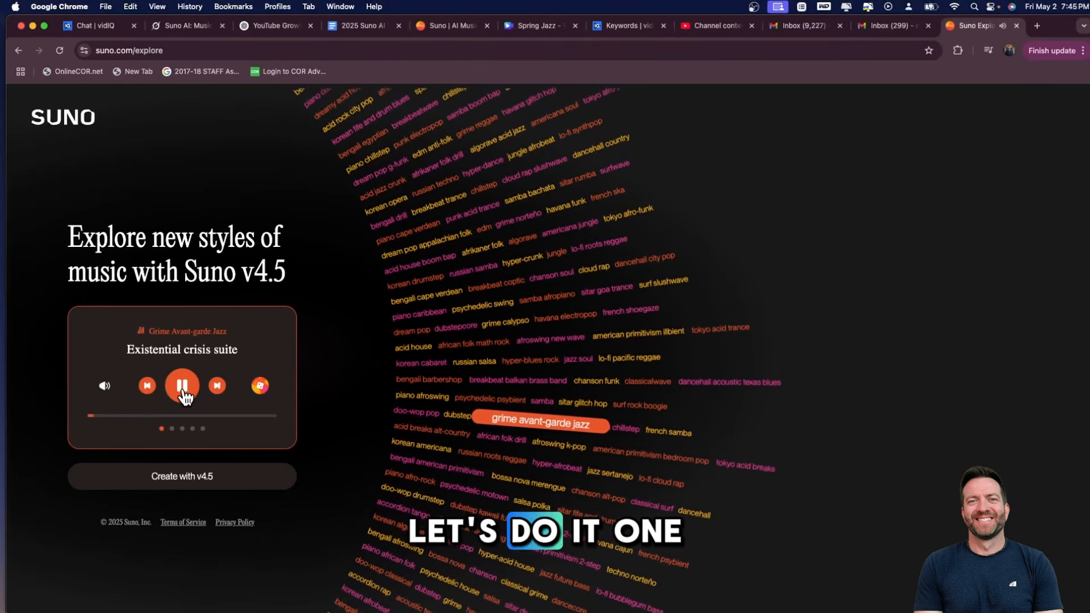
click(260, 388)
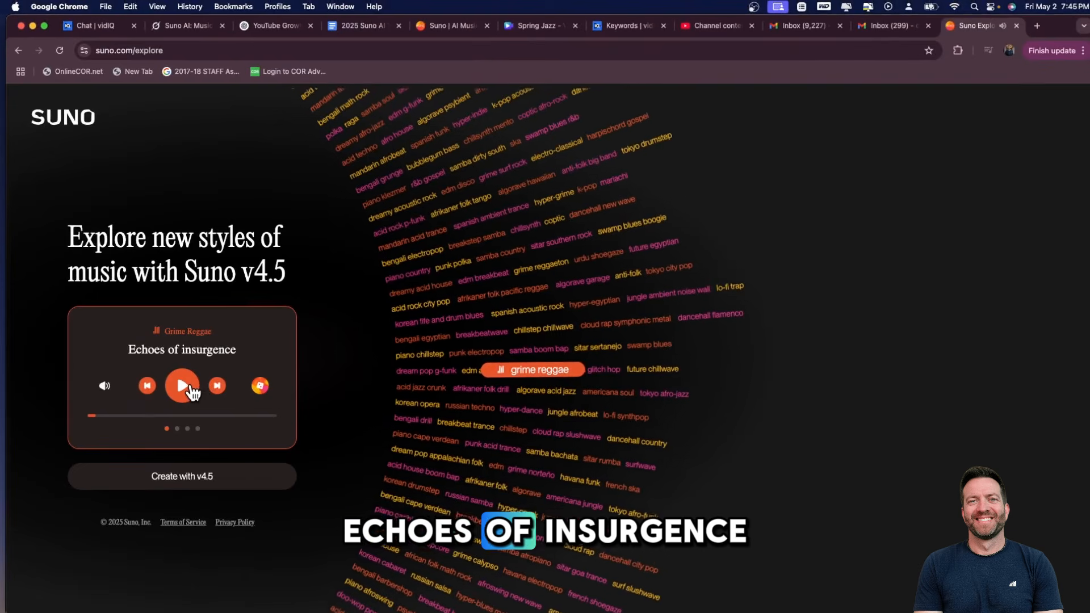
click(187, 384)
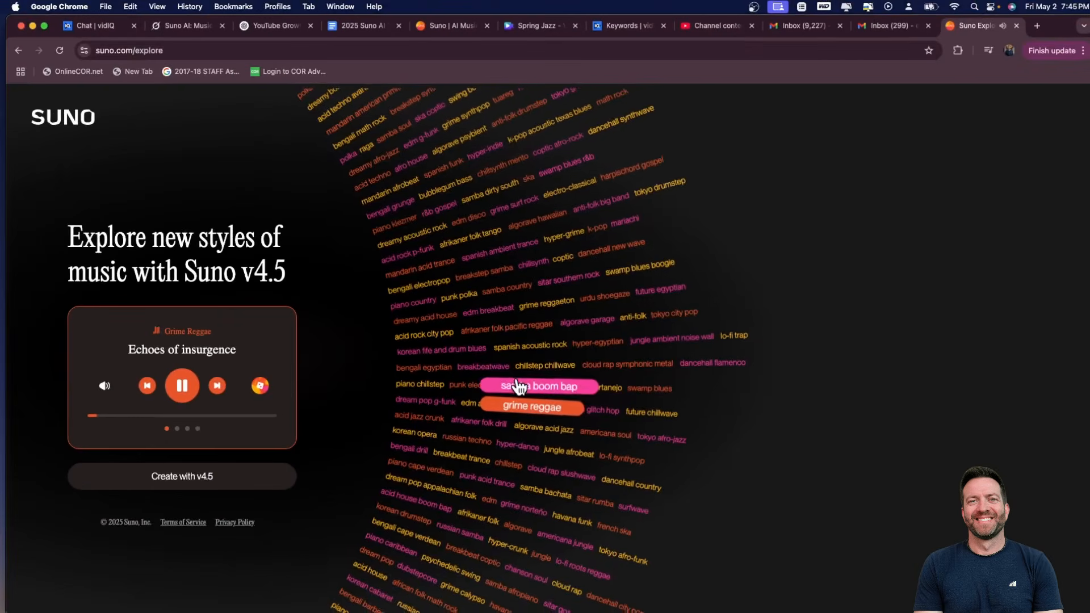
click(181, 388)
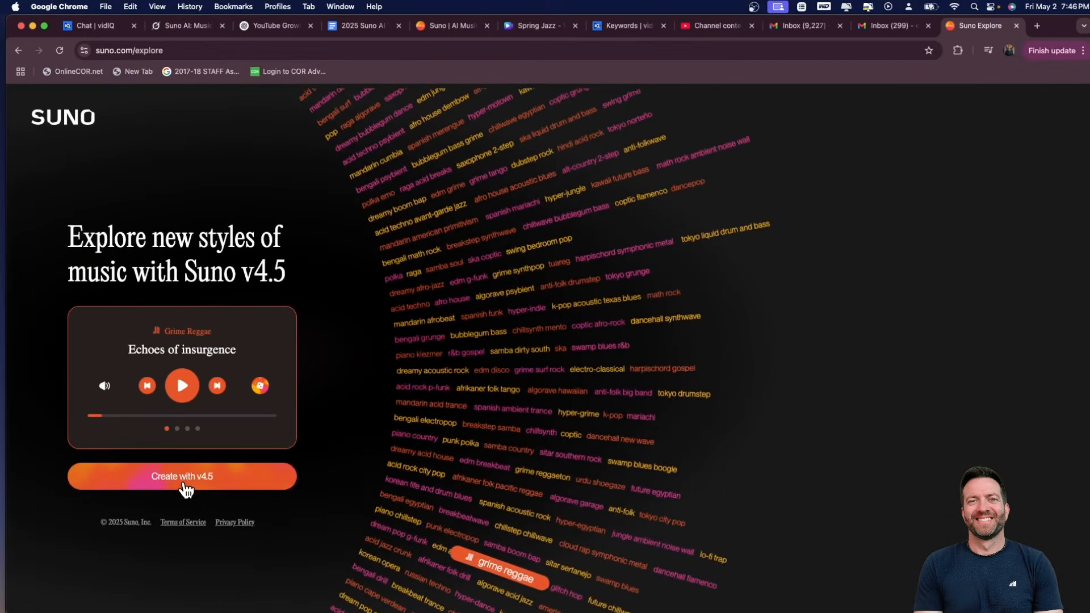
Return from the Explore page, and view the song search page and the notifications
click(19, 51)
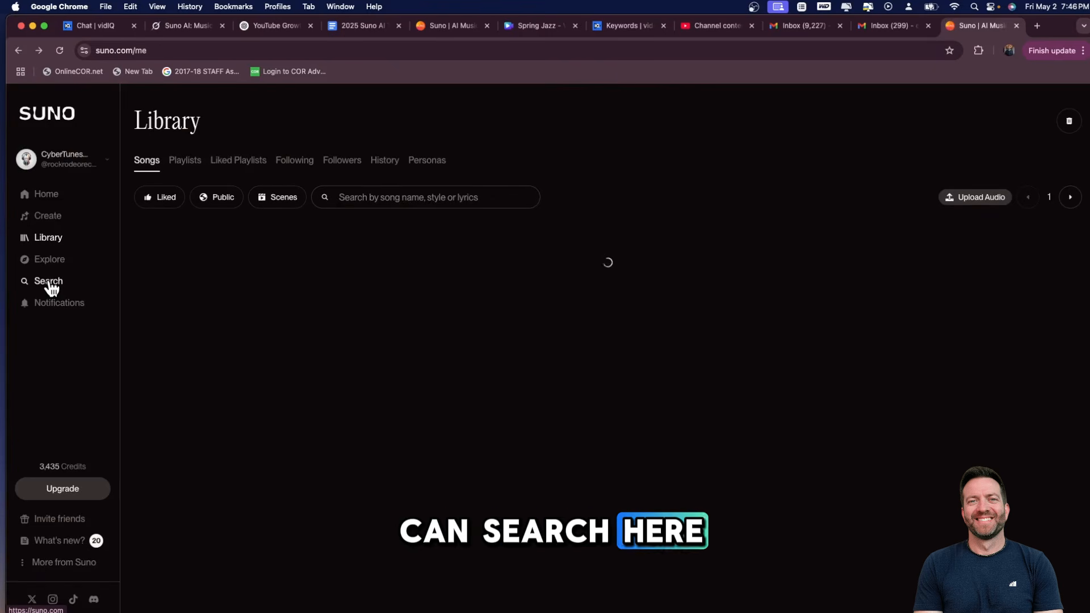
click(49, 285)
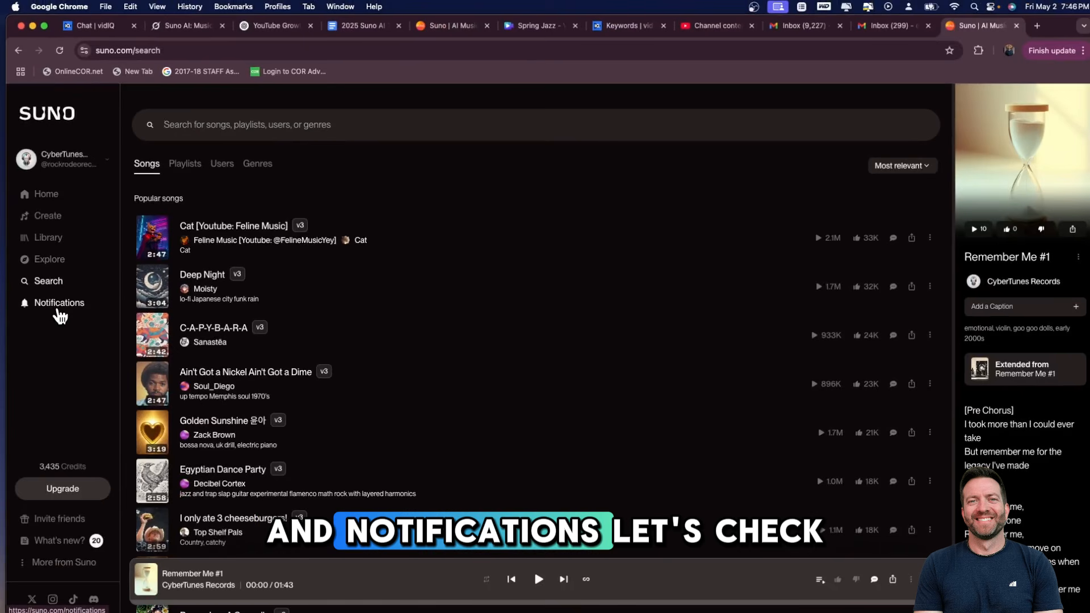
click(59, 306)
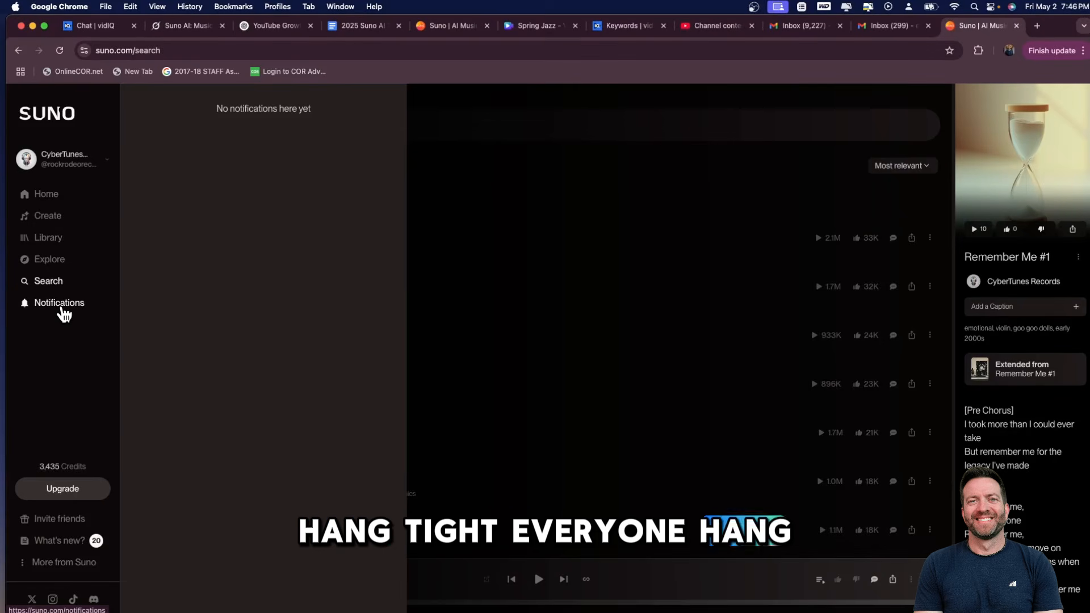
click(61, 308)
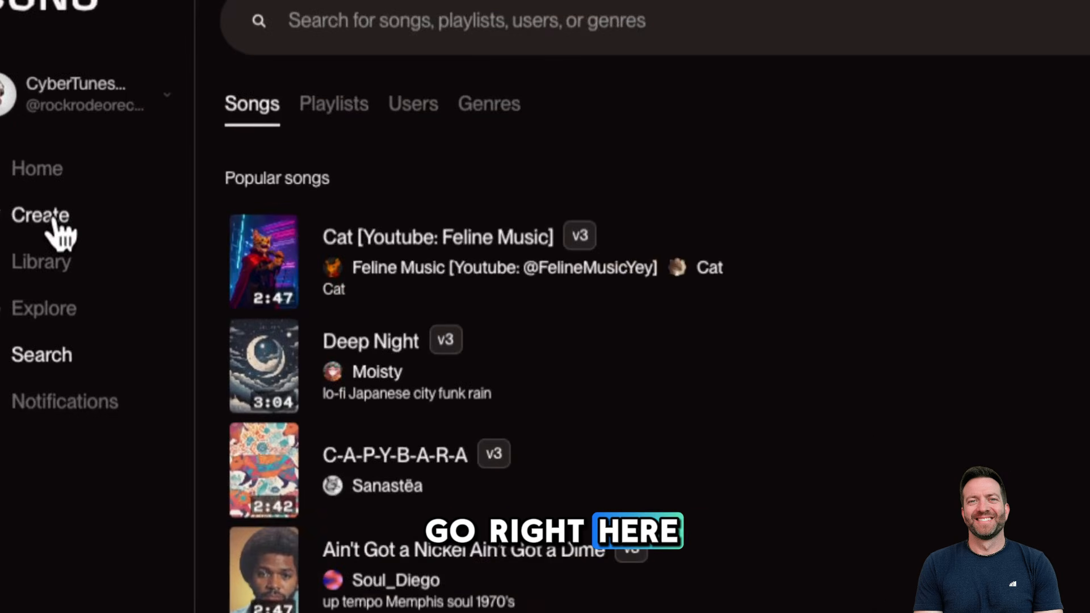
Start a new song description in Simple mode with the suggested styles "echos" and "emotional aggressive vocals"
click(56, 223)
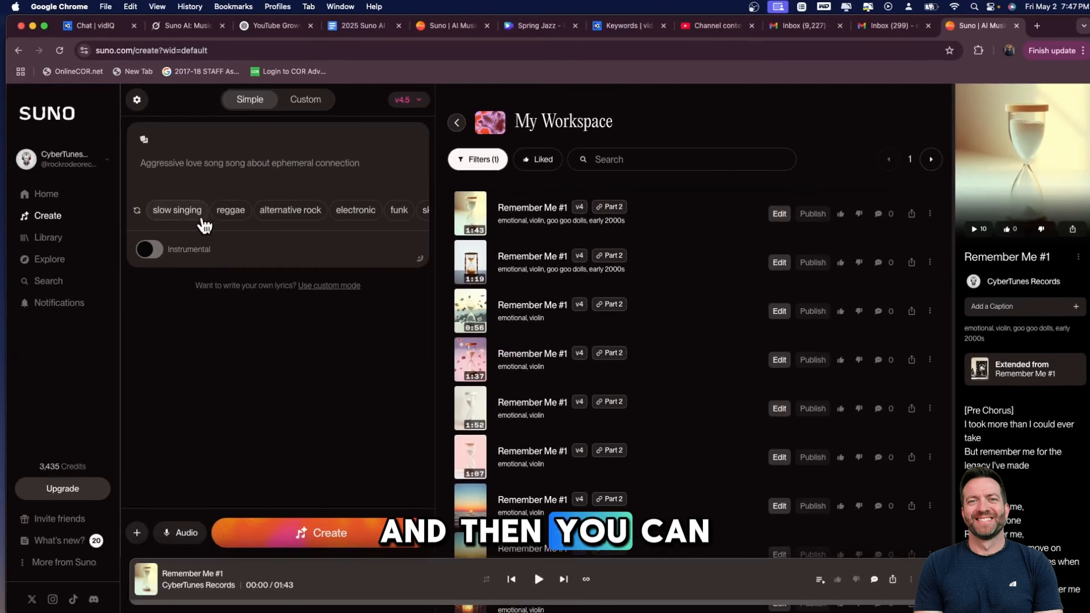
scroll(266, 218, right, 2)
scroll(278, 216, right, 15)
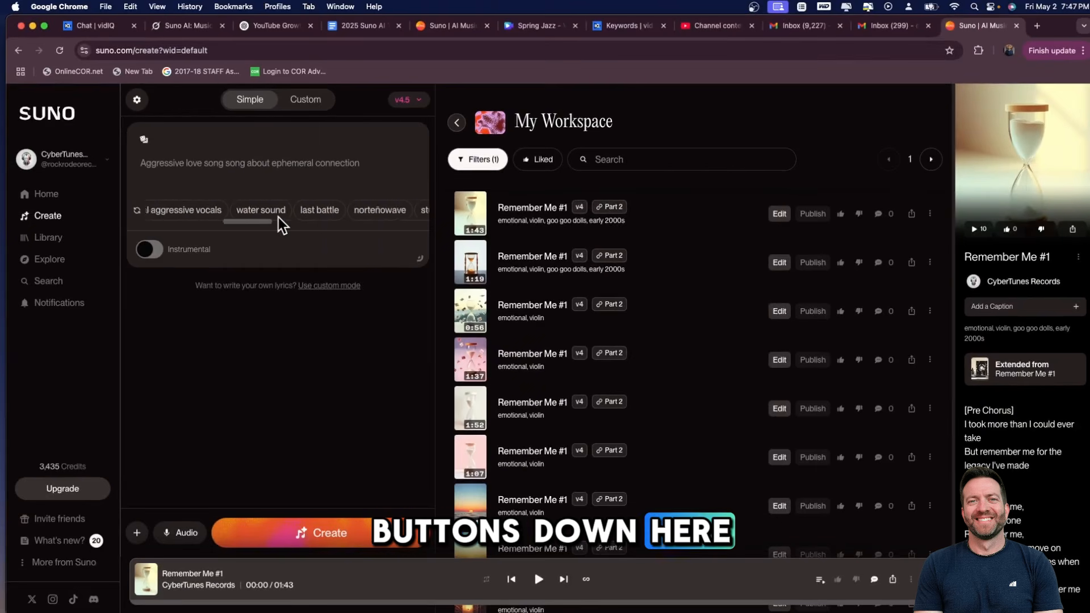
scroll(275, 217, right, 6)
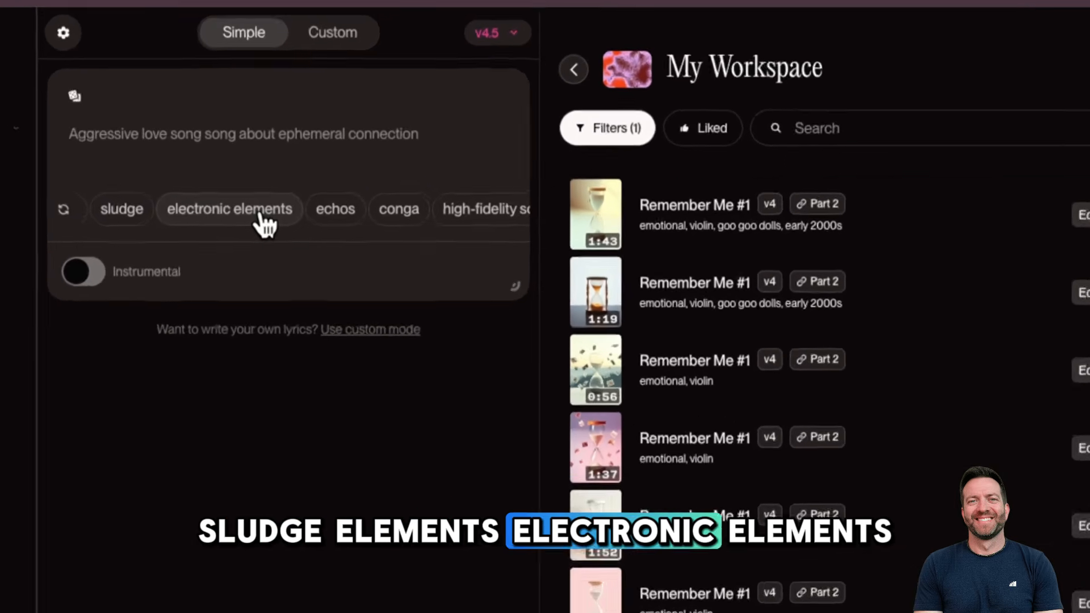
scroll(263, 221, right, 6)
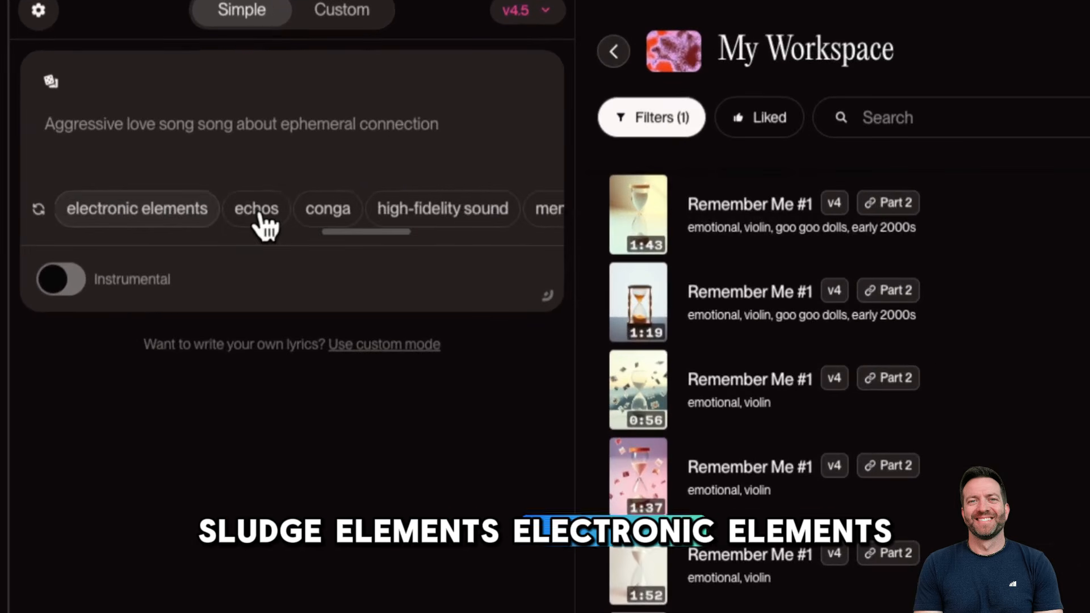
scroll(262, 220, left, 2)
scroll(244, 224, left, 1)
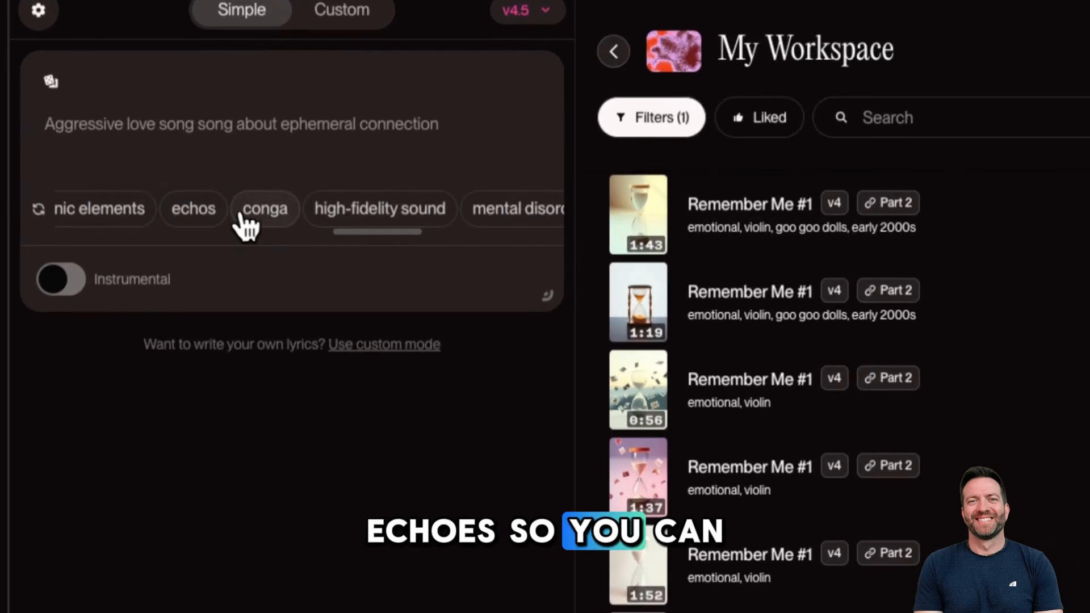
click(213, 224)
scroll(218, 224, right, 3)
scroll(216, 223, left, 10)
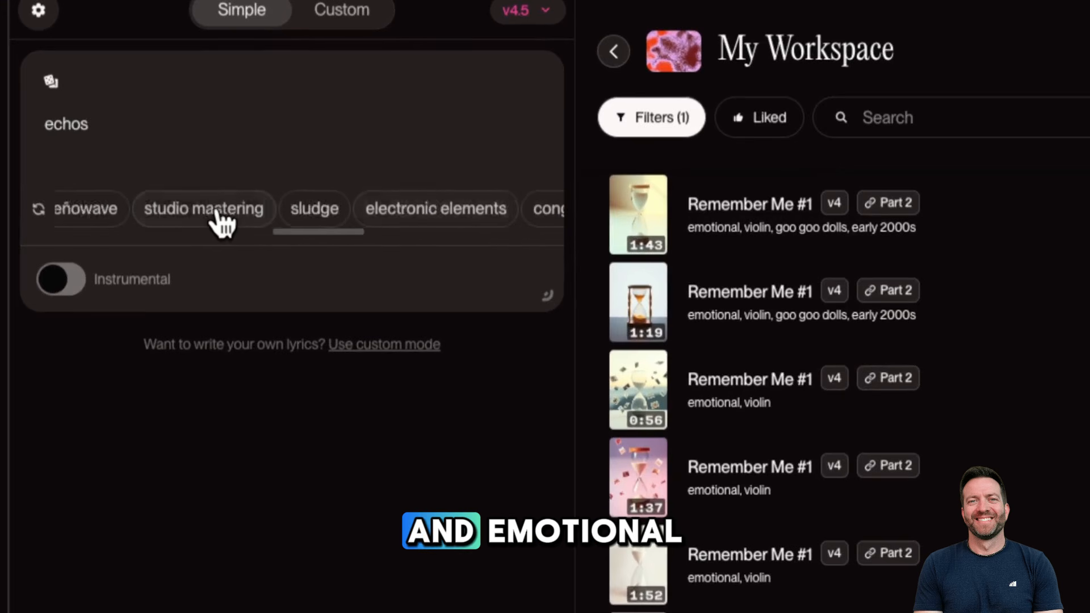
click(221, 225)
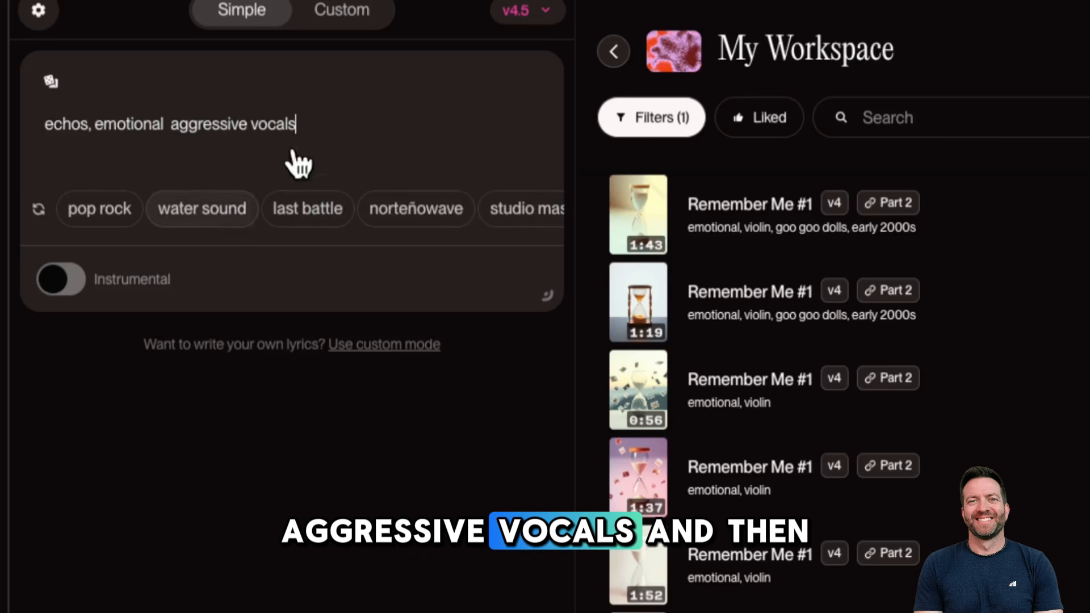
Add "90's alternative rock" to the end of the song description
text(balla)
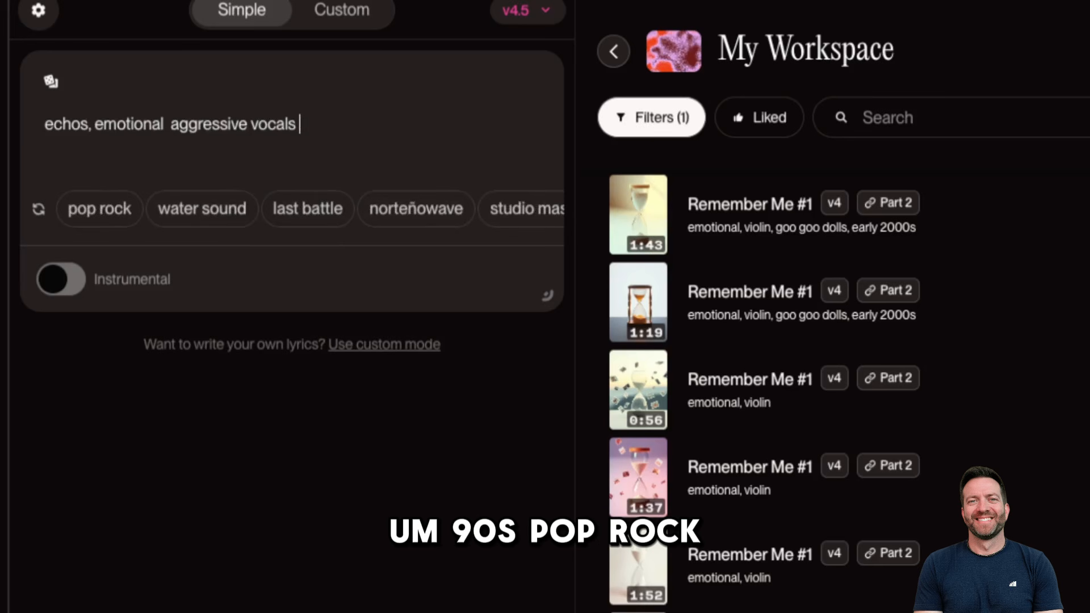
text(90's pop)
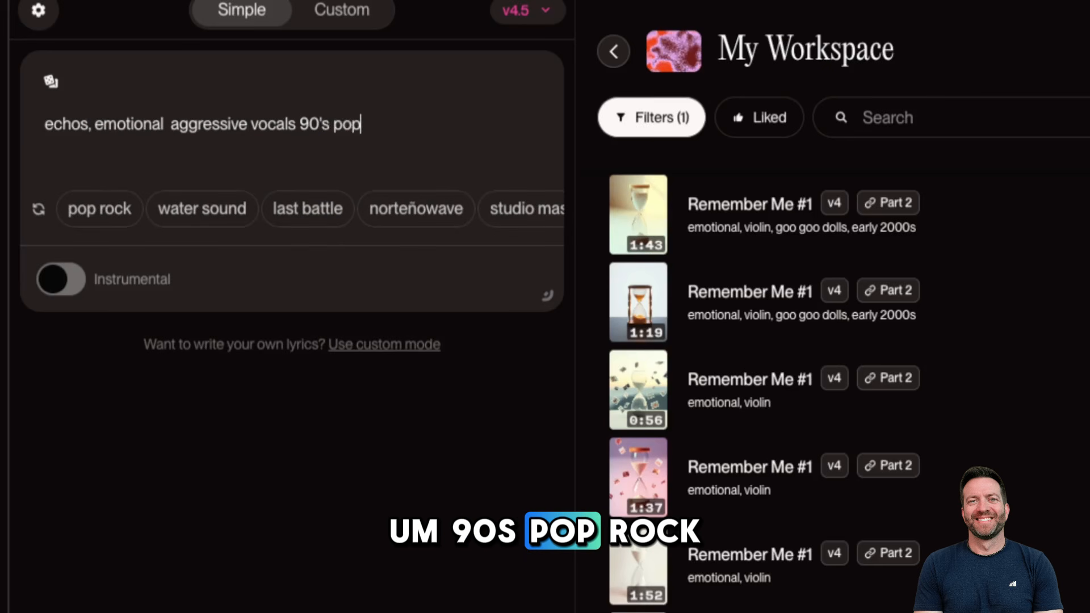
text(rock)
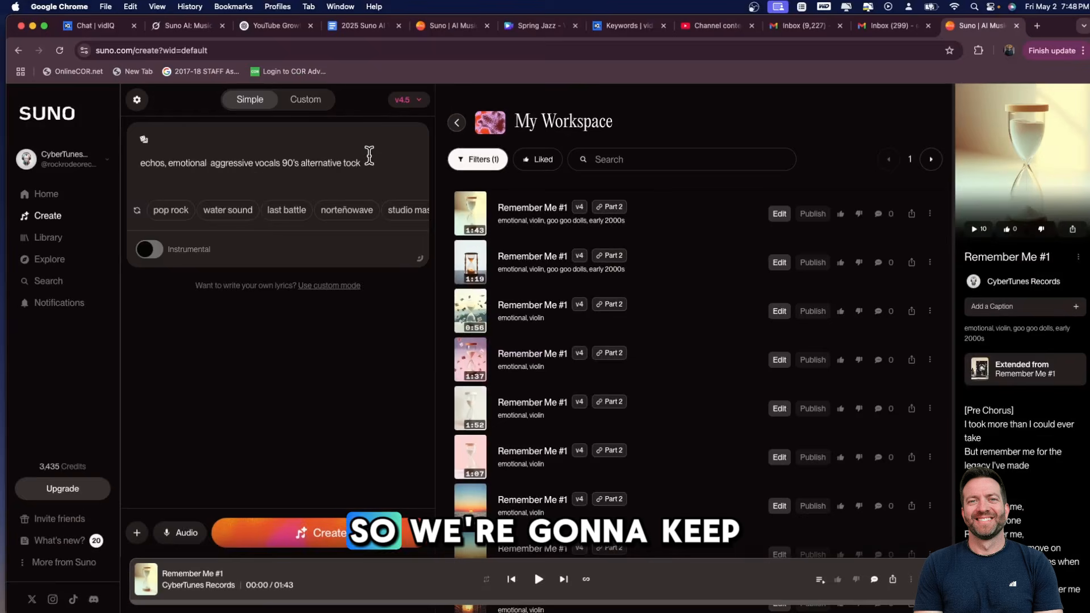
key(BackSpace)
key(BackSpace)
key(BackSpace)
key(BackSpace)
text(r)
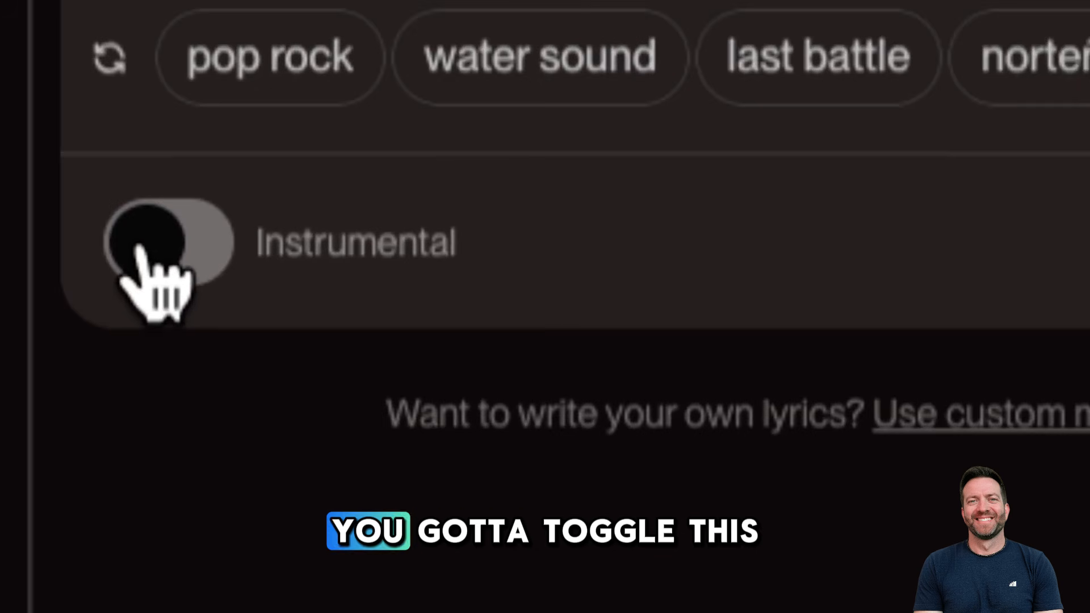
Try the Instrumental option for the song and switch it back off
click(143, 248)
click(141, 248)
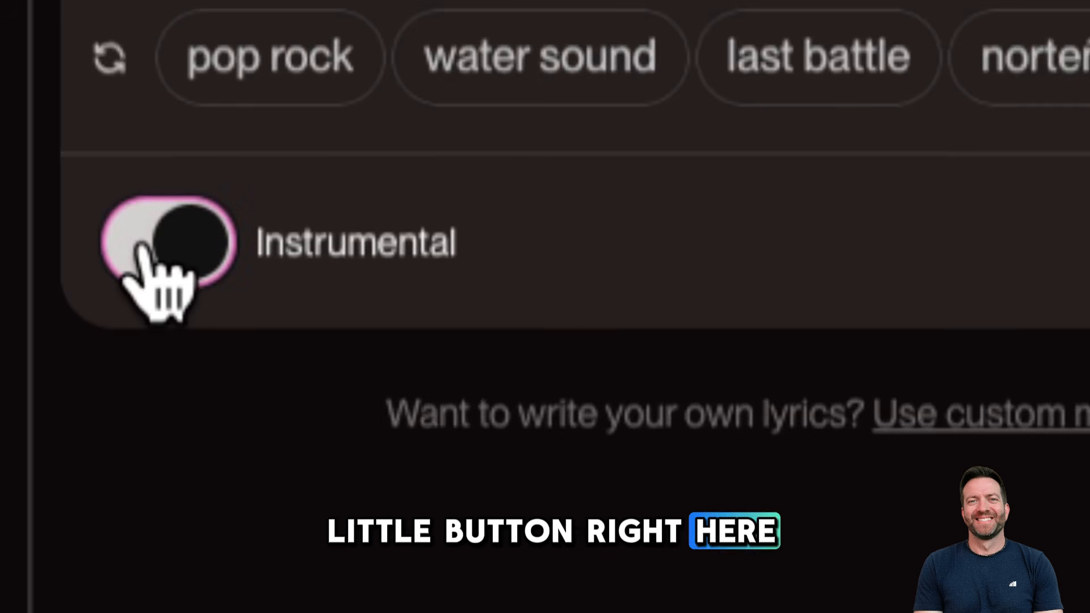
click(141, 248)
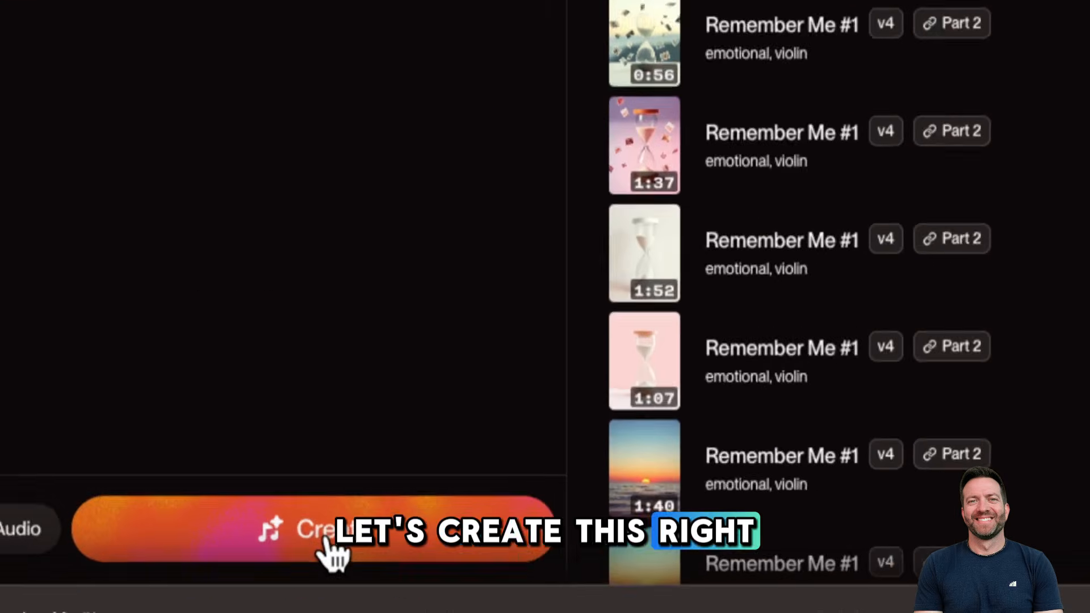
Generate the song from the finished description with the v4.5 model
click(328, 542)
scroll(372, 216, right, 1)
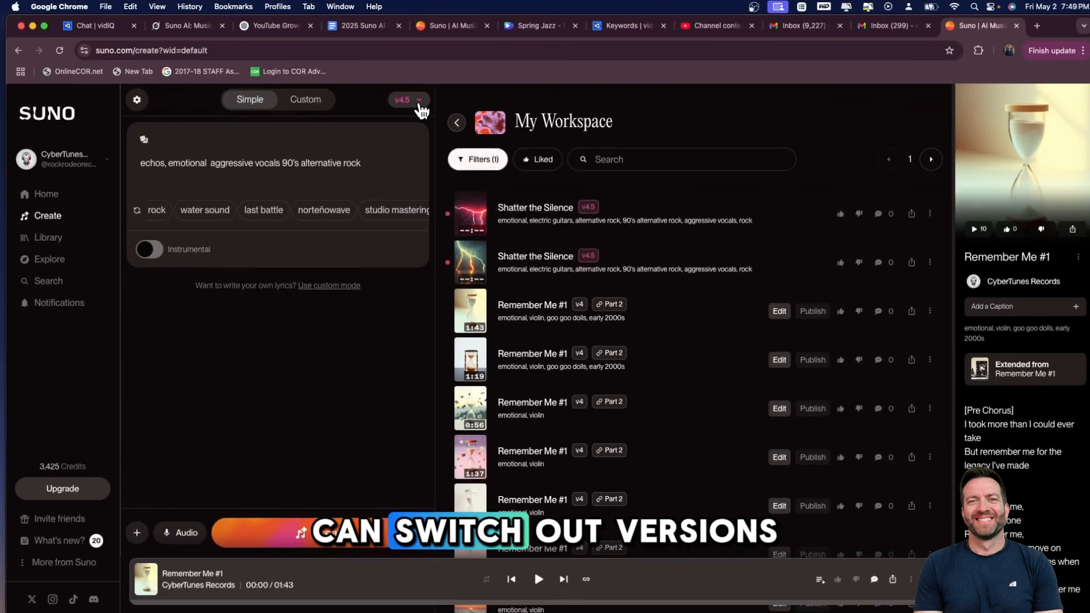
Review the available model versions, keeping v4.5, and listen to the opening of the first Shatter the Silence version
click(464, 109)
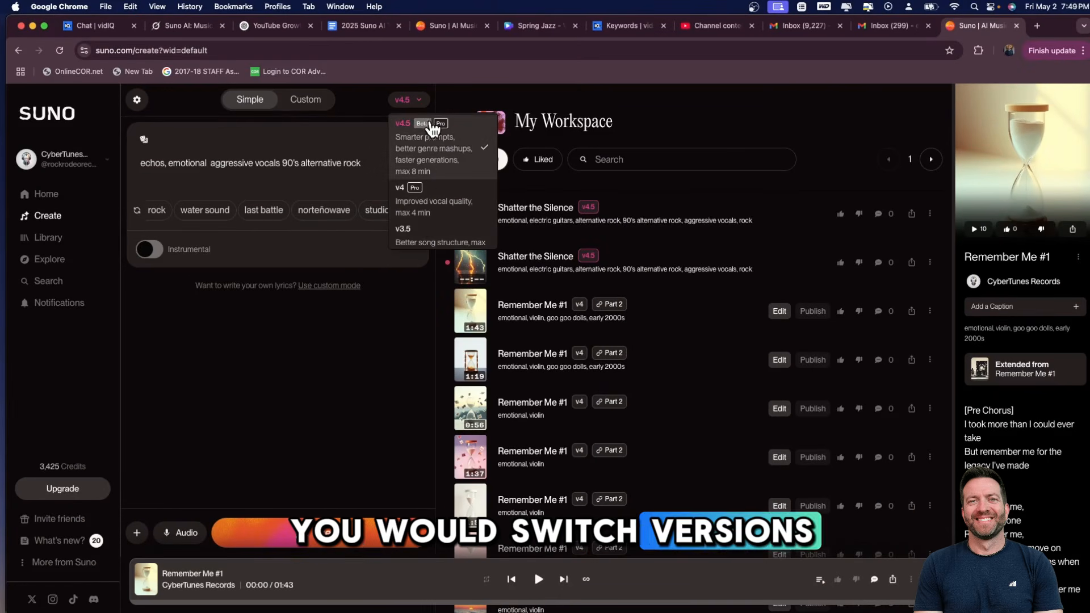
click(713, 129)
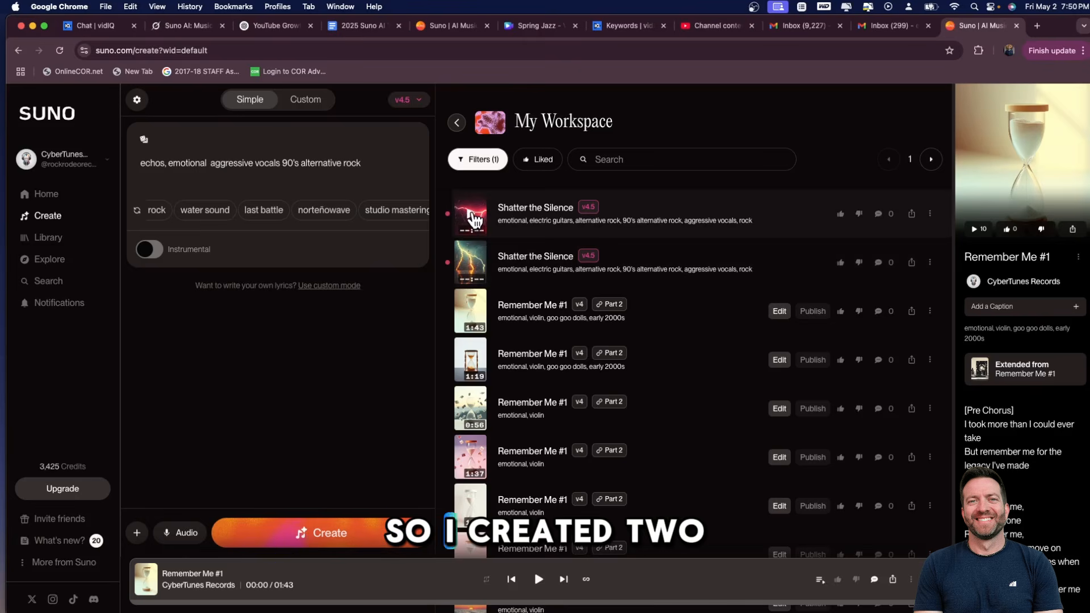
click(474, 219)
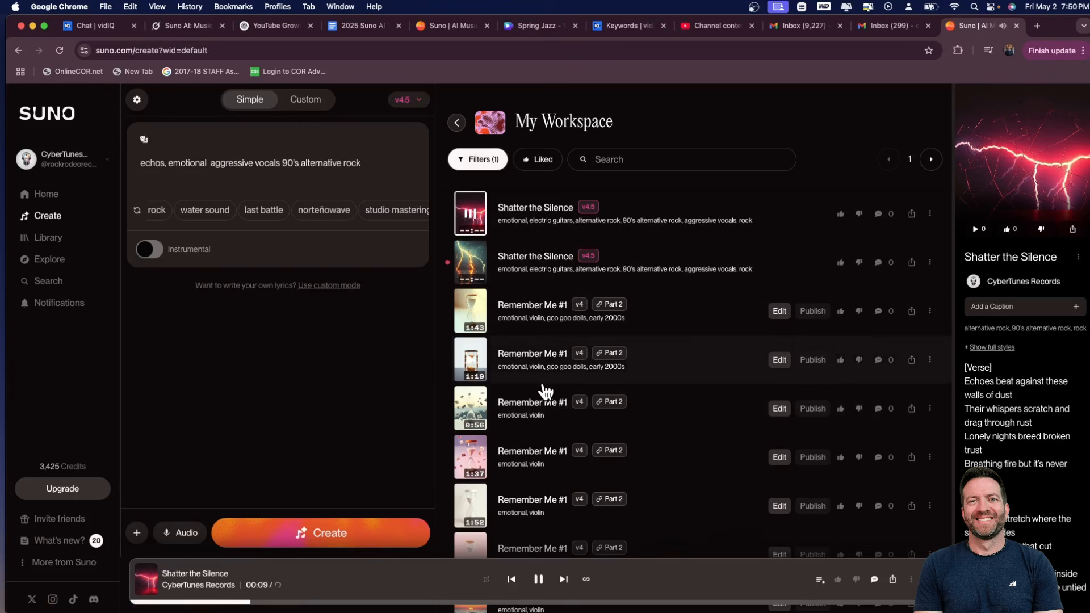
click(538, 579)
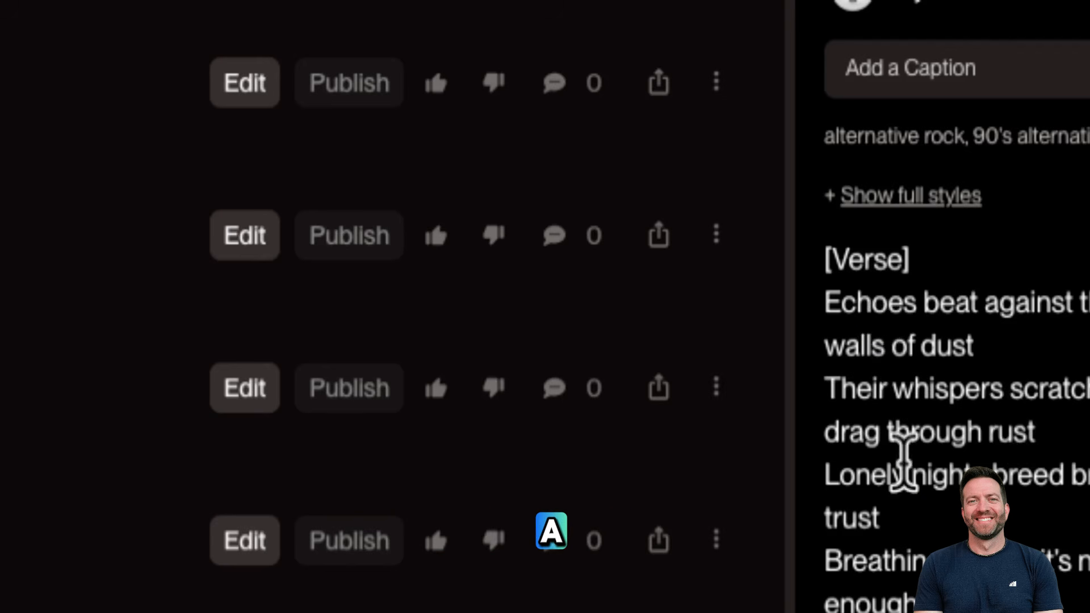
Read through the lyrics of Shatter the Silence from the first verse to the chorus, examining their rhyme scheme
scroll(897, 528, down, 4)
scroll(905, 328, up, 3)
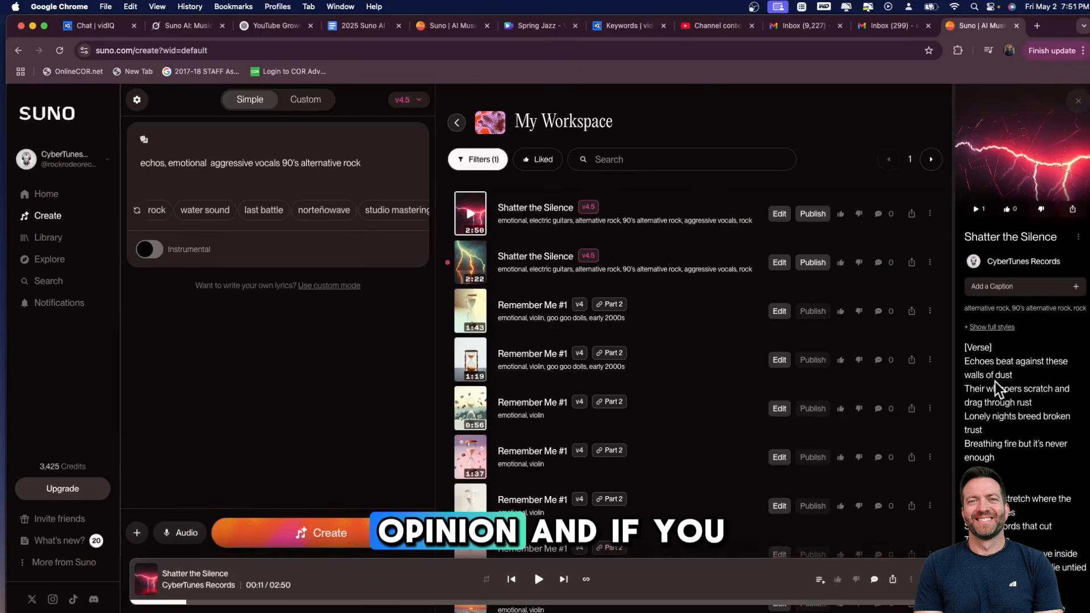
scroll(995, 382, down, 1)
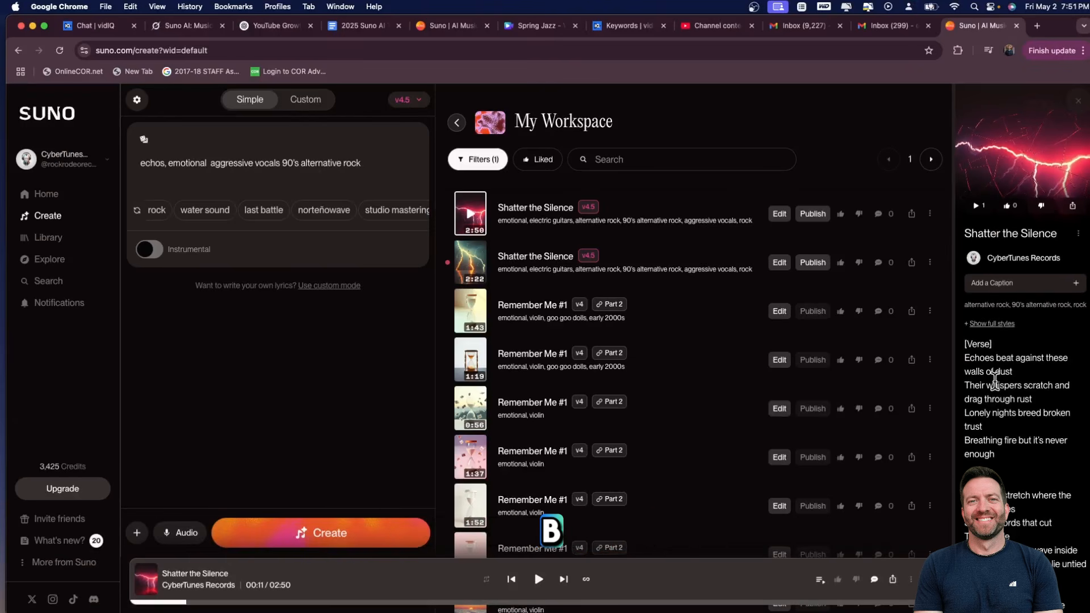
scroll(994, 380, up, 1)
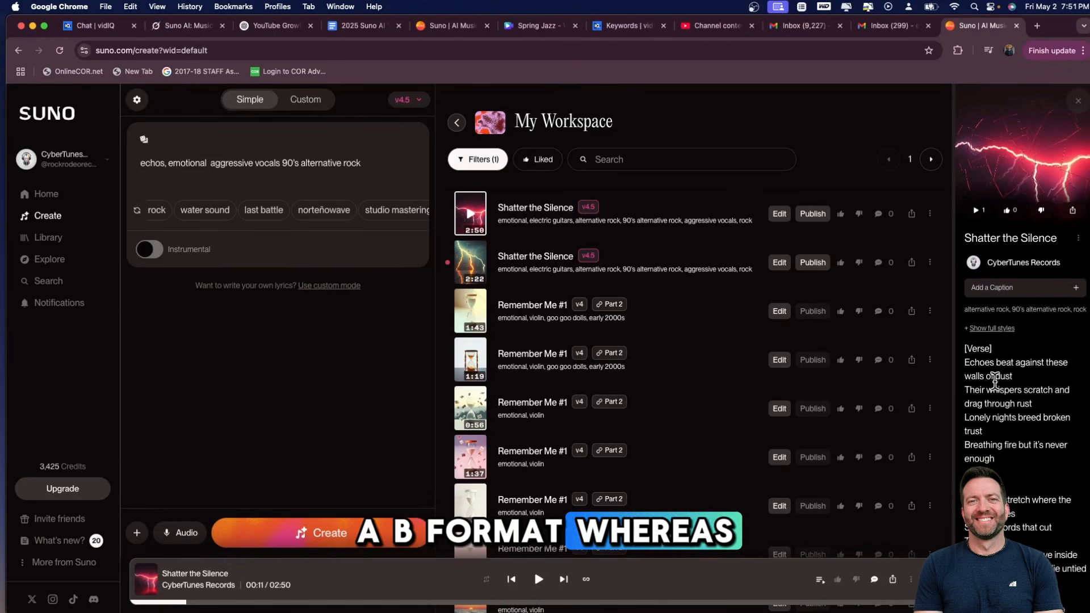
scroll(994, 381, up, 1)
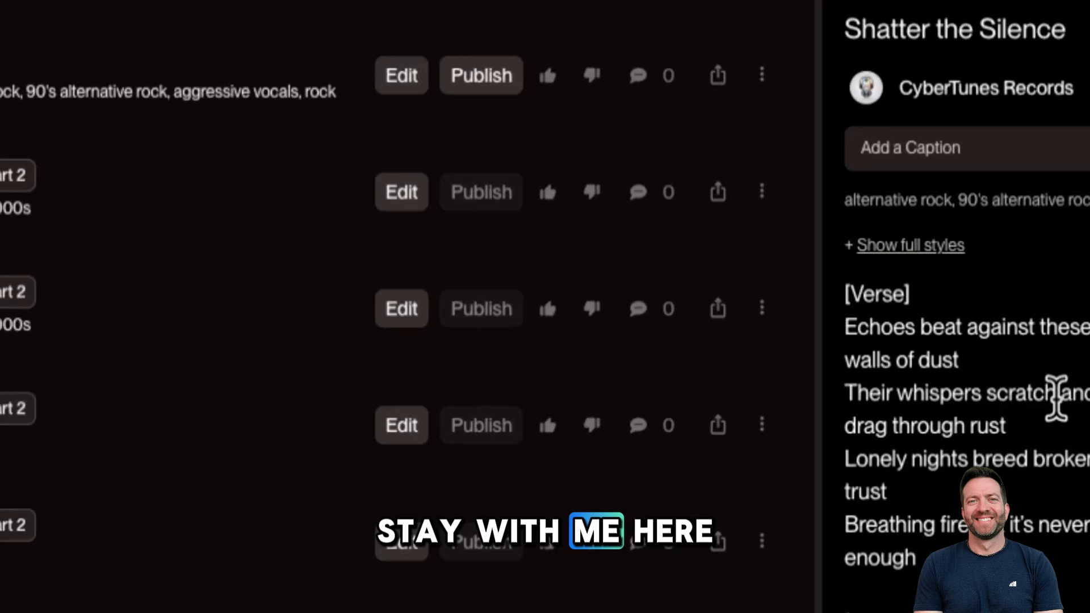
scroll(1064, 405, down, 1)
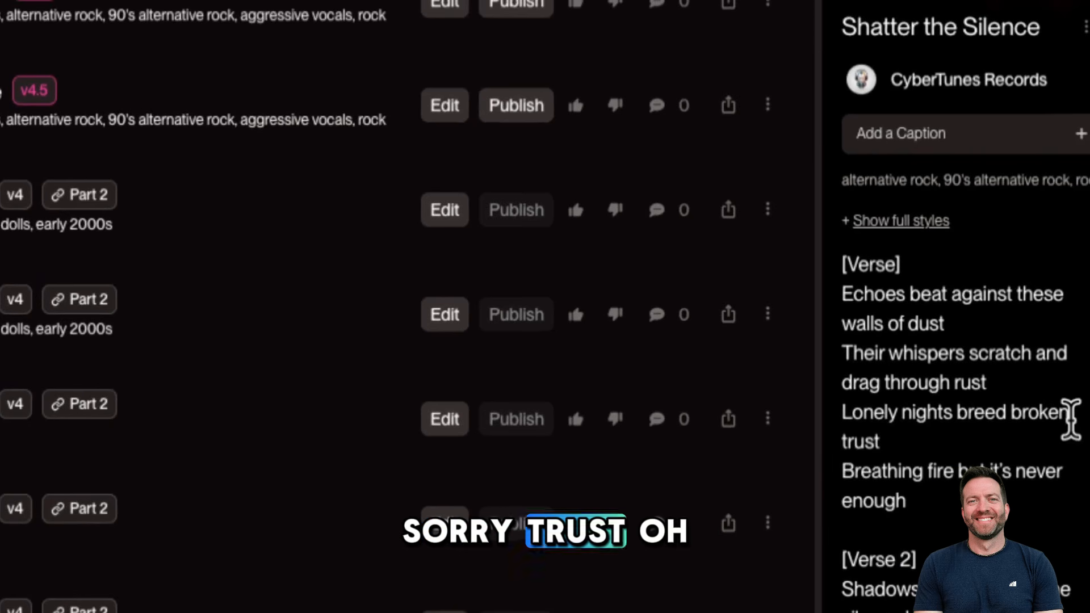
scroll(1056, 418, down, 3)
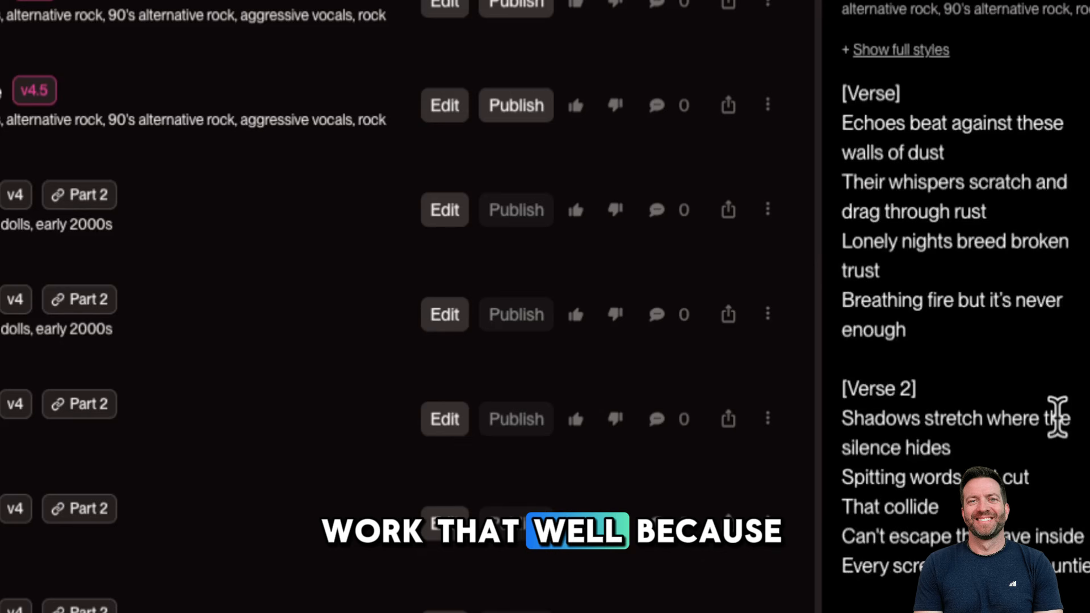
scroll(1056, 418, down, 1)
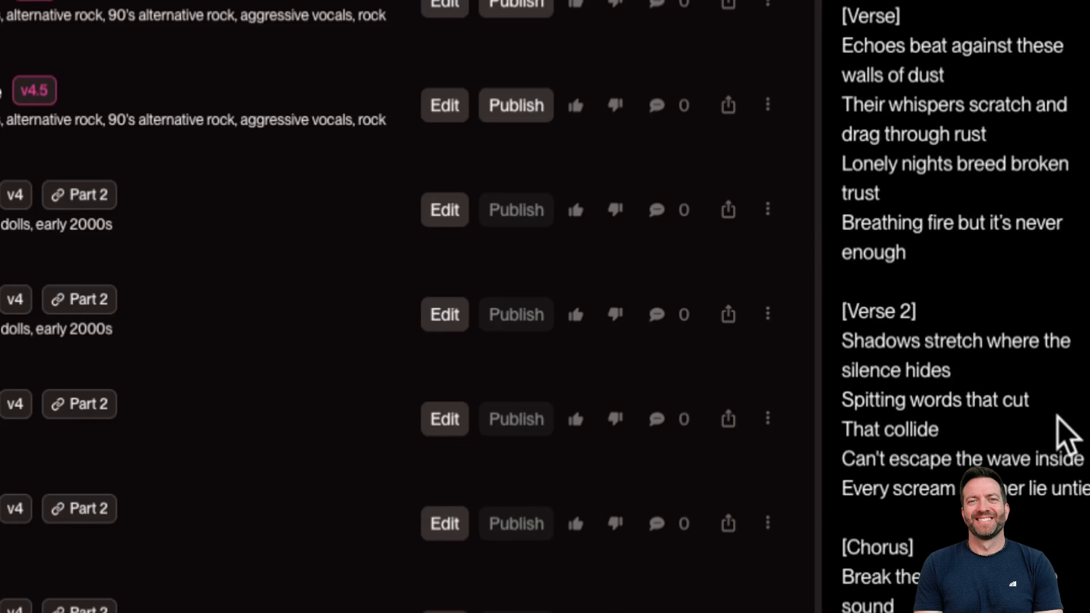
scroll(1057, 426, down, 4)
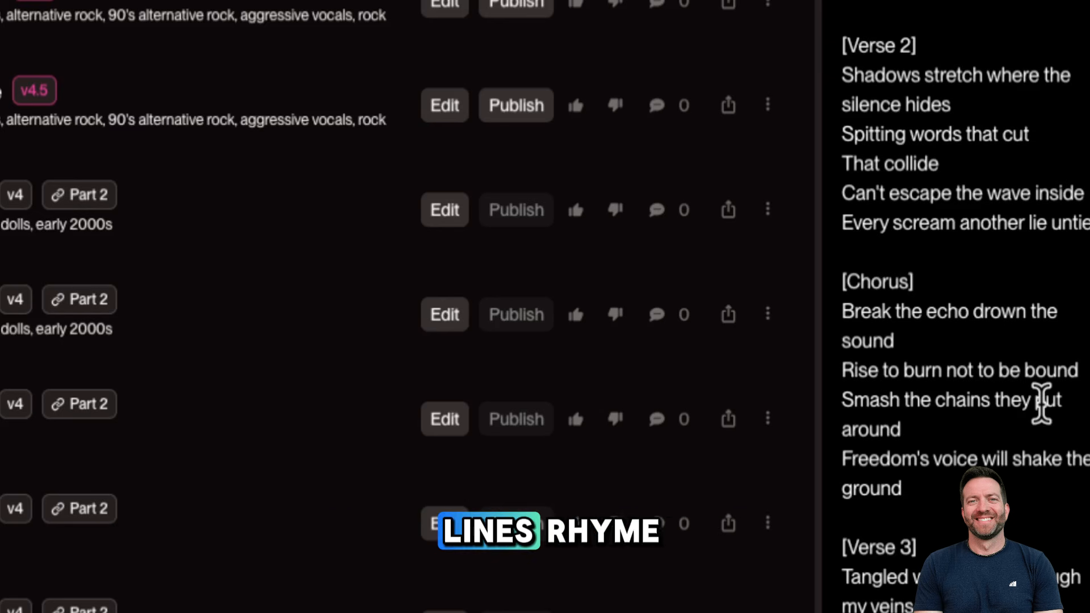
scroll(1041, 403, up, 1)
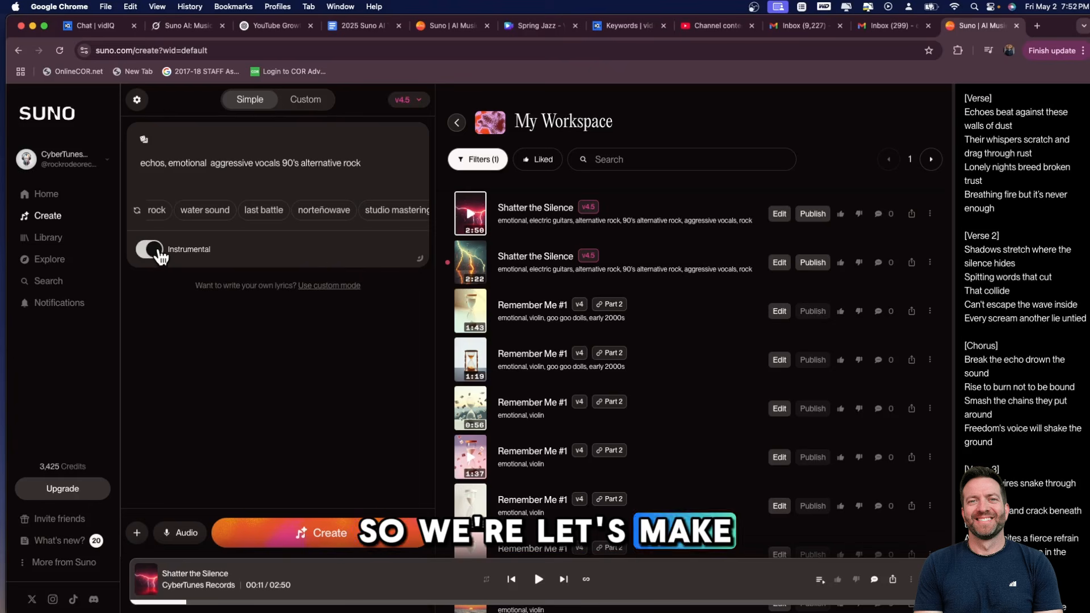
Generate an instrumental song from the same description and listen to the opening of the second result
click(325, 539)
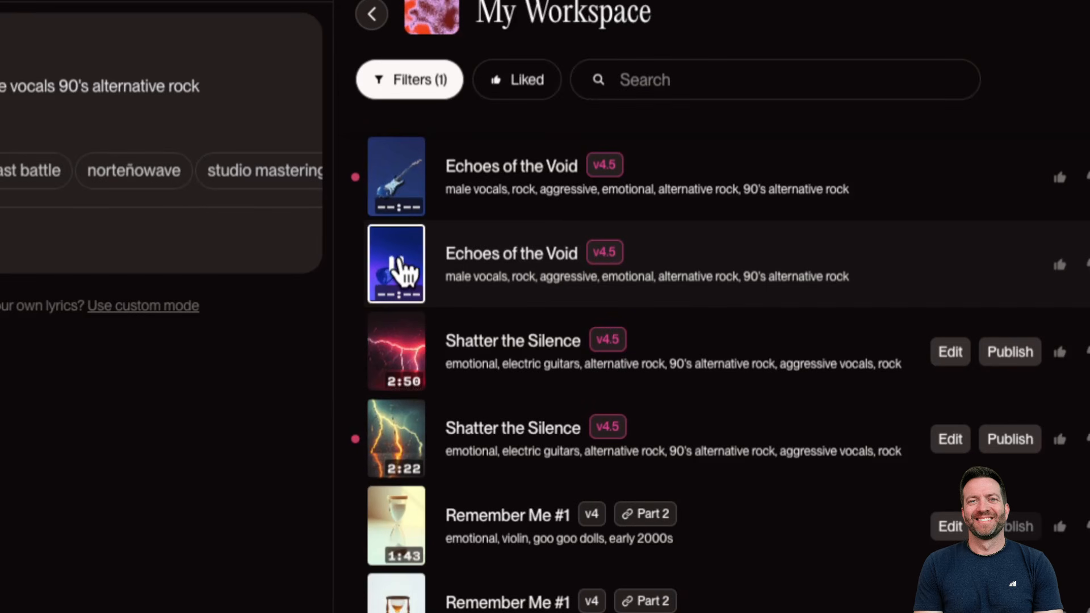
click(399, 267)
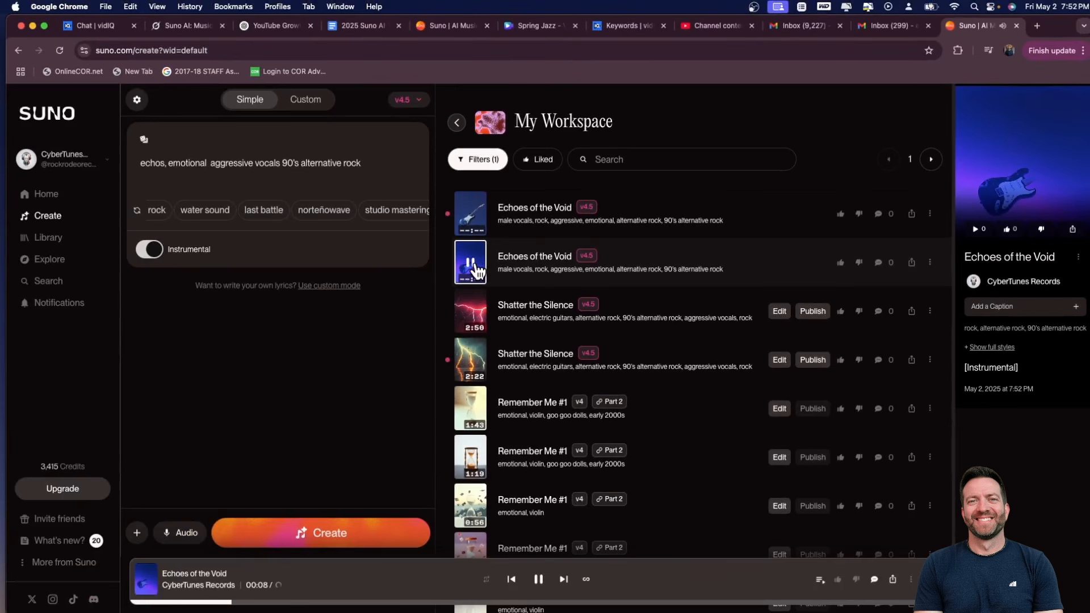
click(470, 262)
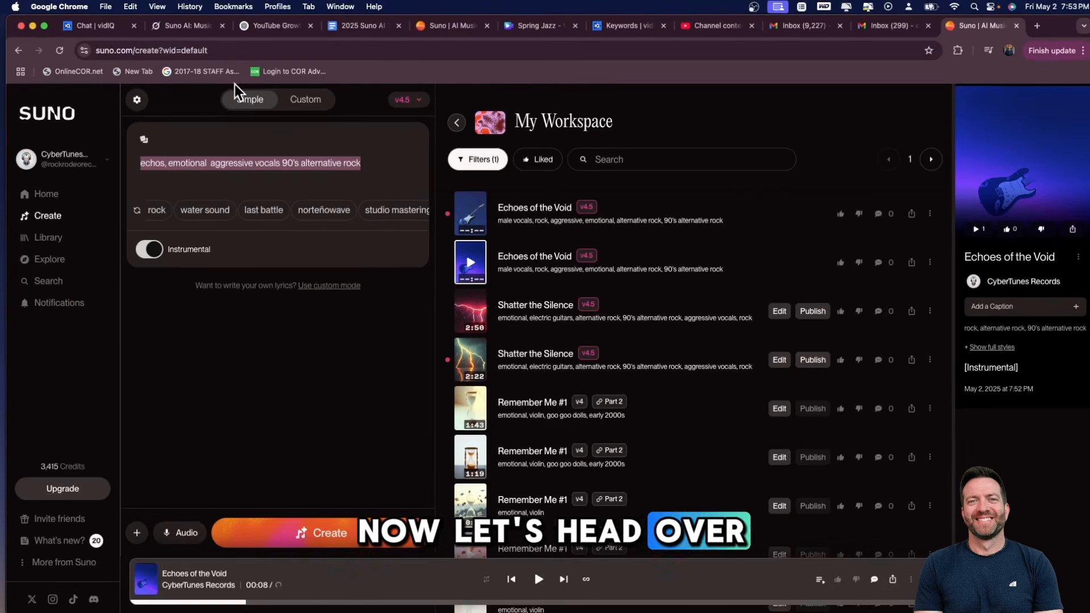
Switch song creation to Custom mode and set the lyrics to Write Lyrics after trying the Auto option
click(337, 115)
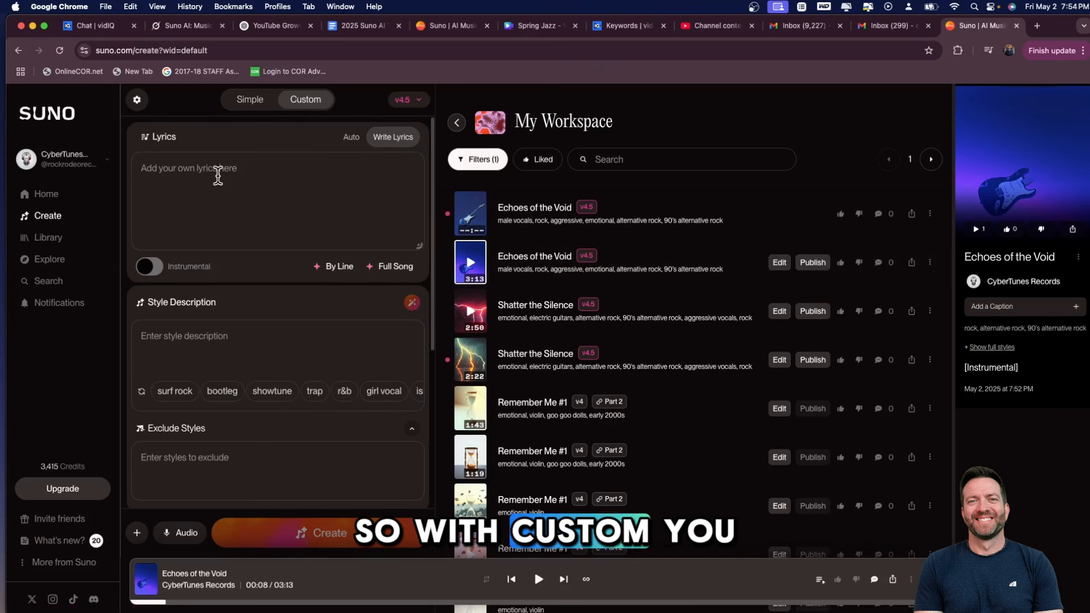
click(283, 172)
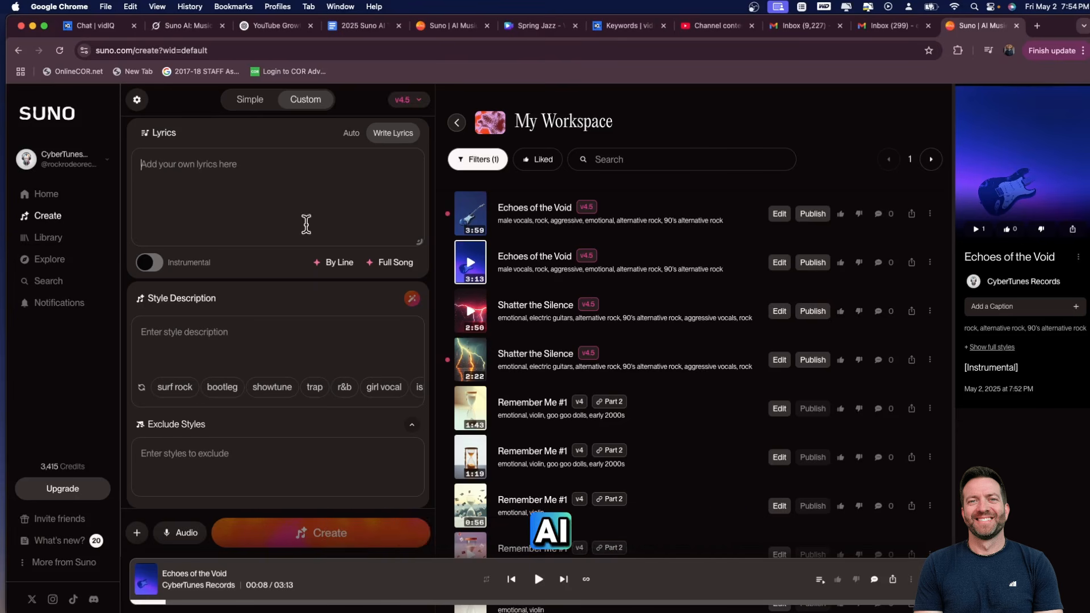
click(356, 136)
click(384, 137)
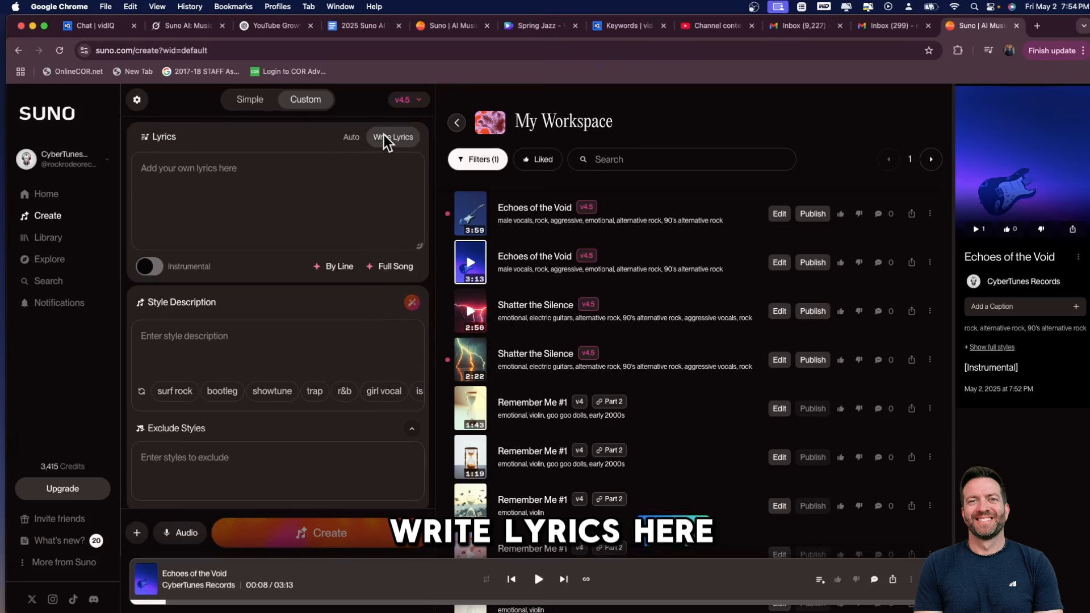
Generate full-song lyrics with the Classic lyrics model and use the first Timeless Love option as the song's lyrics
click(396, 269)
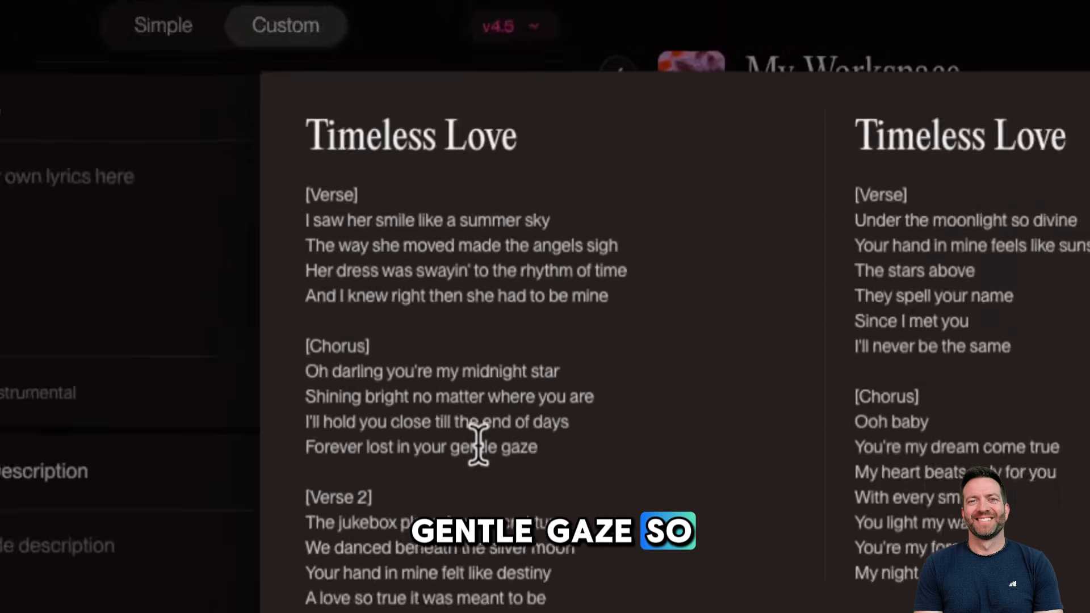
scroll(609, 221, down, 1)
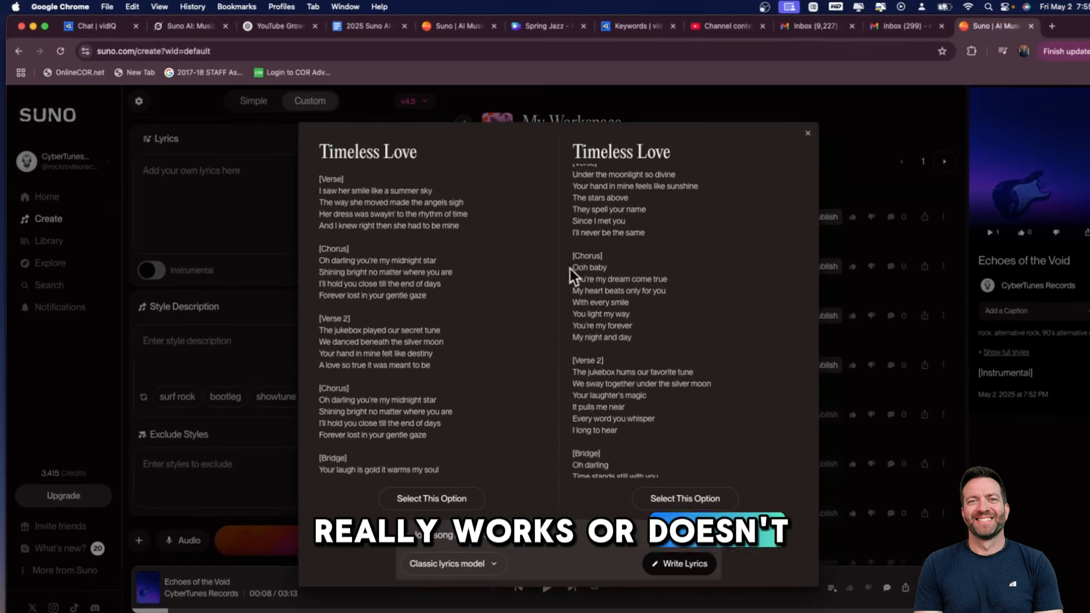
click(423, 503)
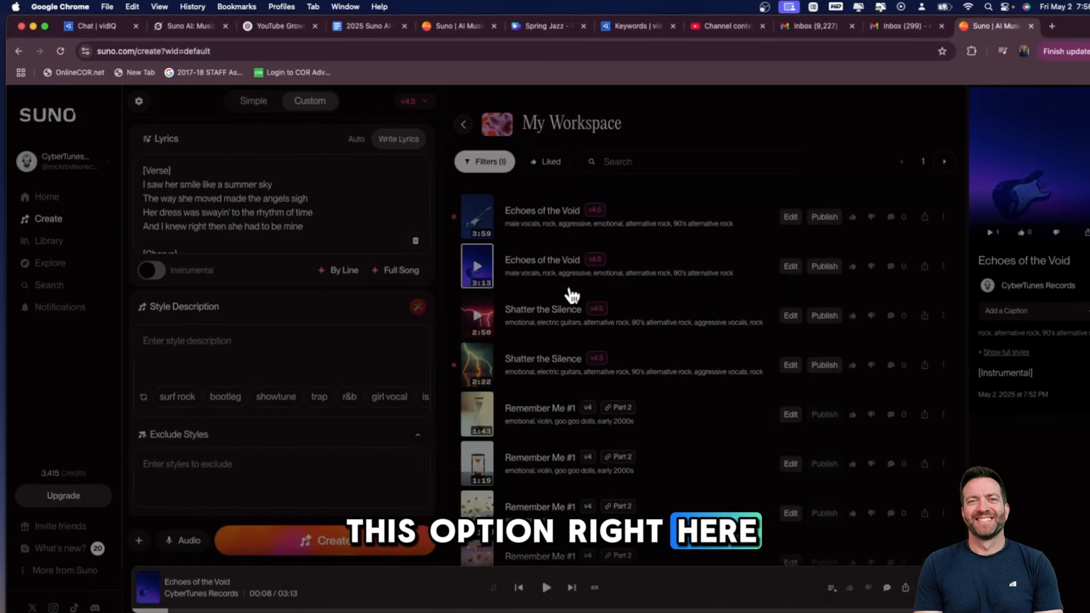
scroll(275, 218, down, 2)
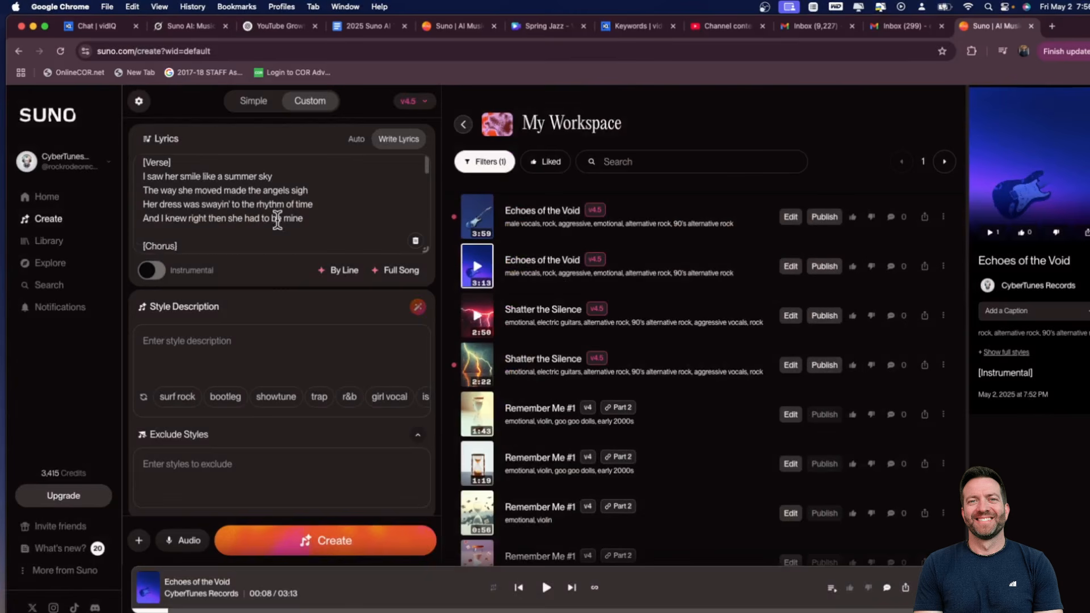
scroll(278, 218, up, 2)
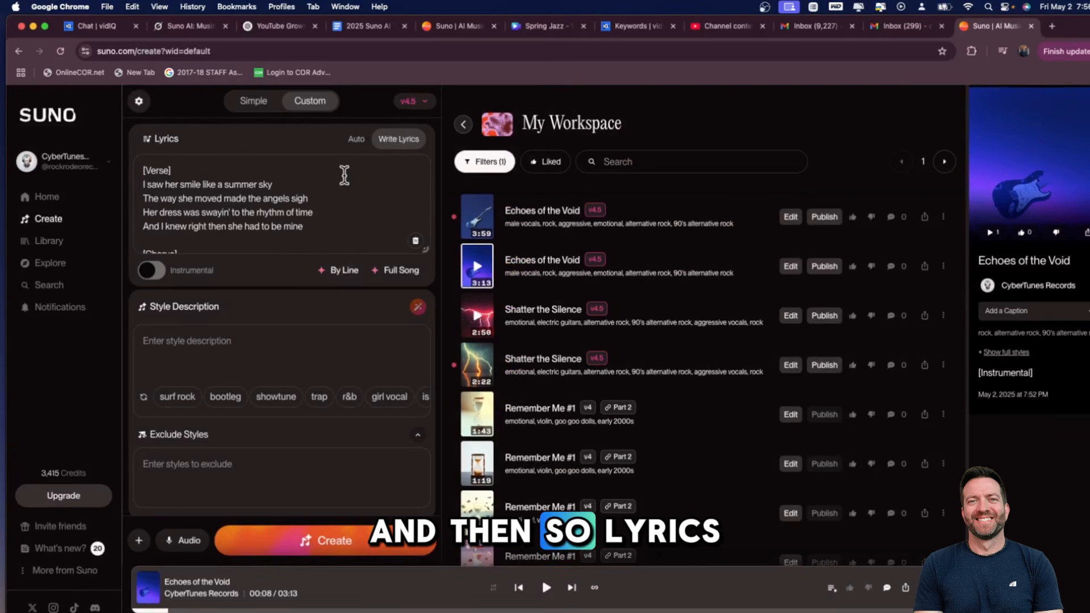
Enter the style description "60 love's song r&B with 80's synth" for the custom song
click(240, 348)
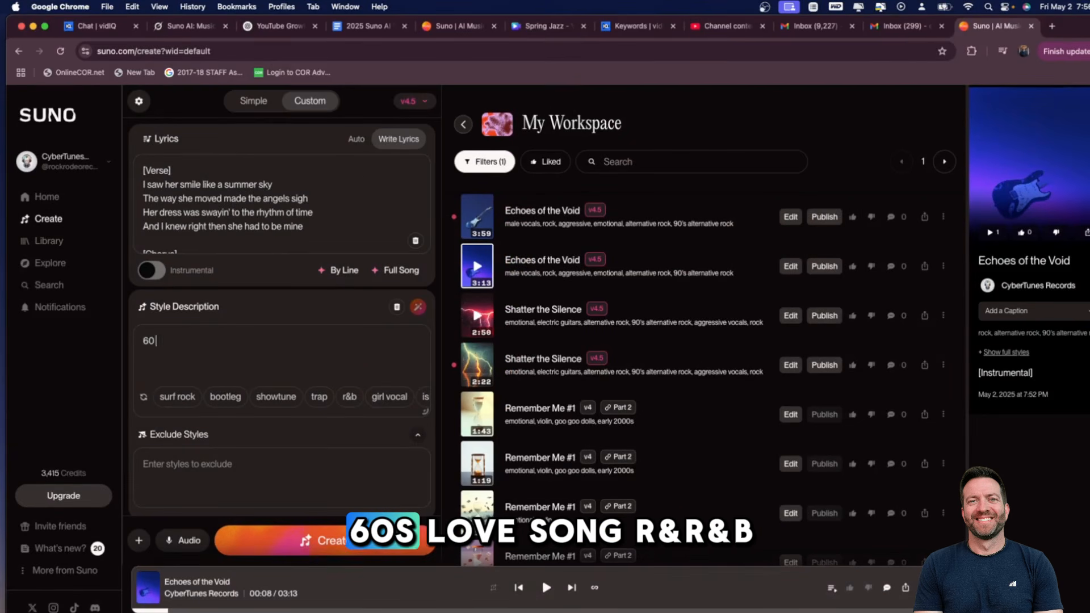
text(60 love's song r)
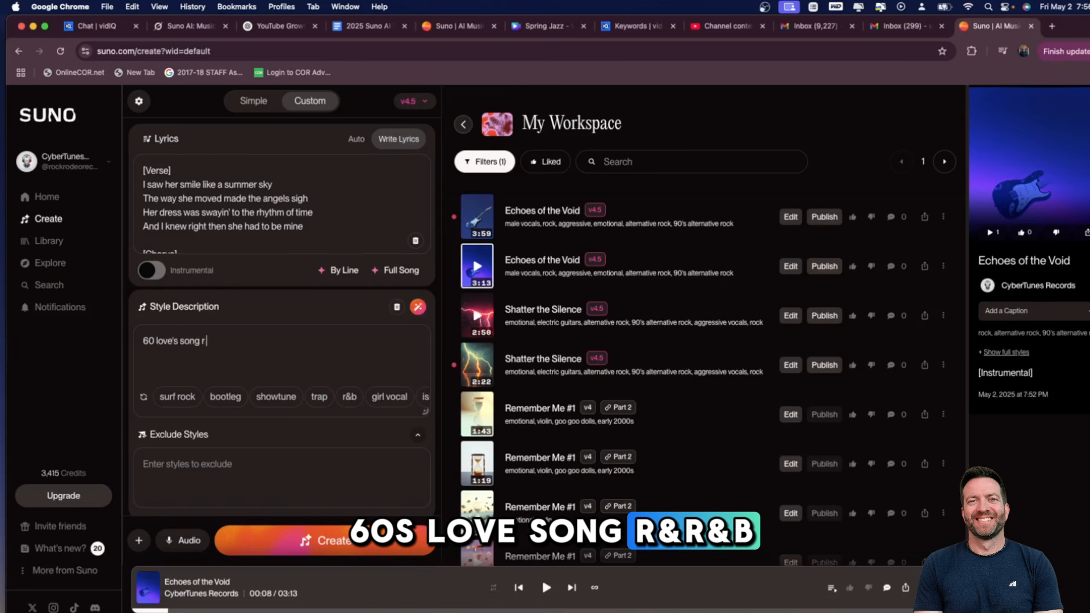
text(&)
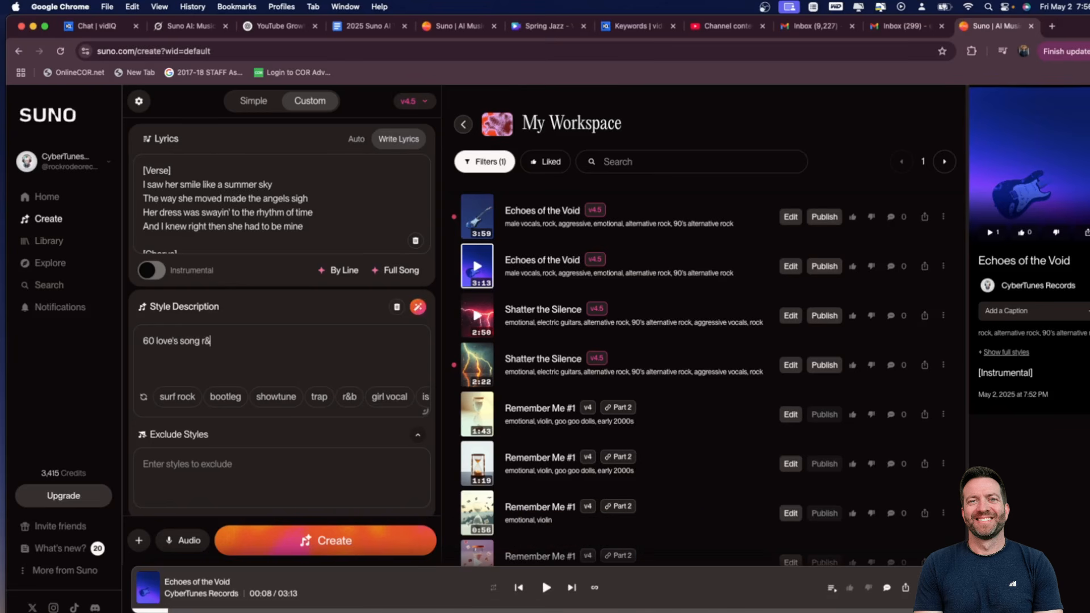
text(B with 80's synth)
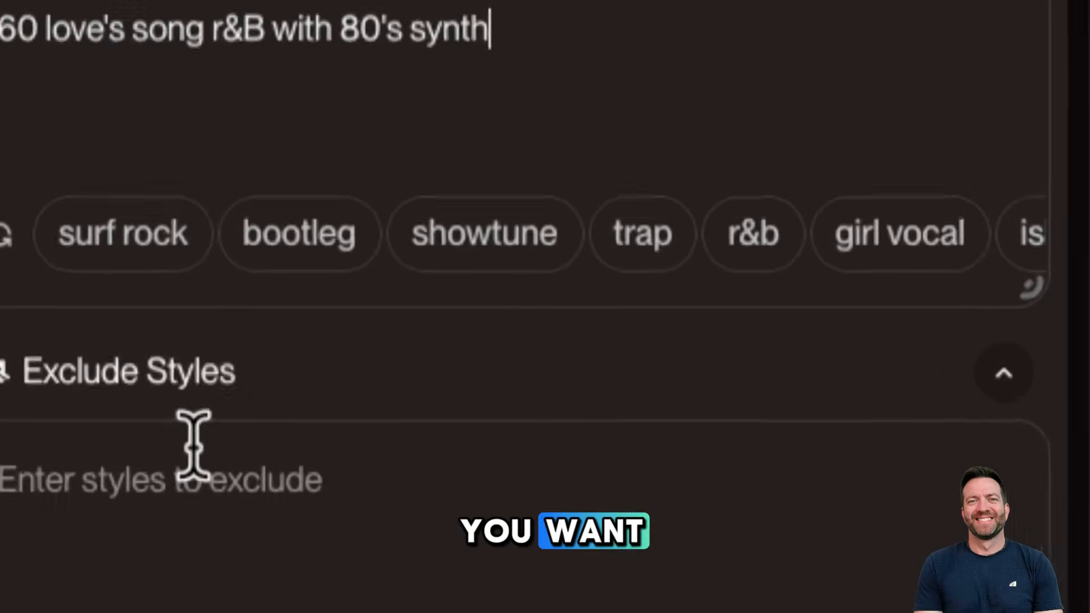
Exclude the style "rap" and generate the custom song with the v4.5 model
scroll(193, 443, down, 3)
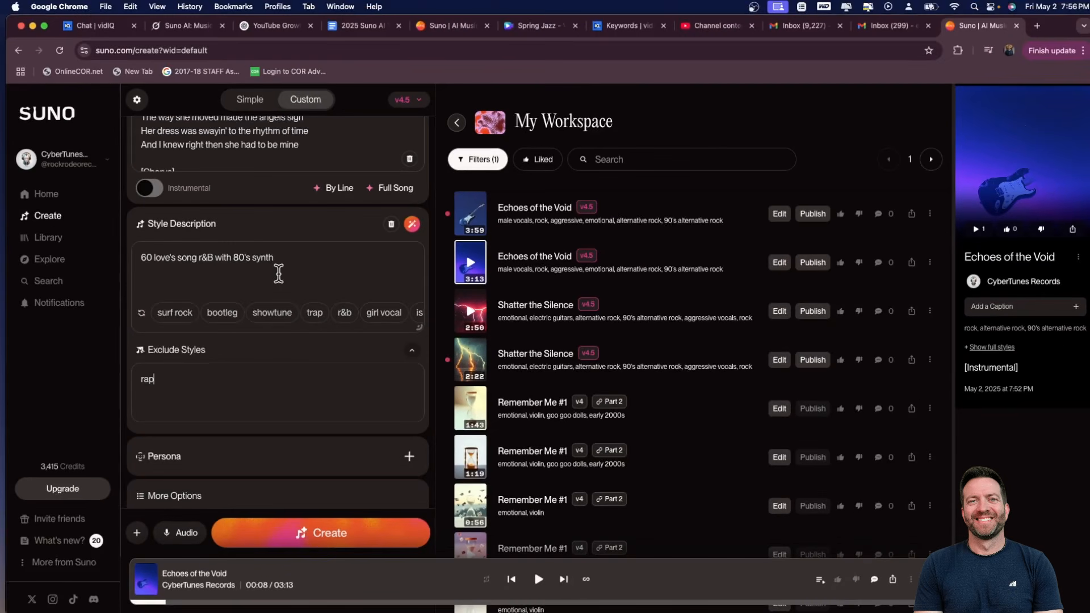
scroll(279, 274, up, 1)
scroll(279, 274, down, 1)
scroll(279, 274, up, 1)
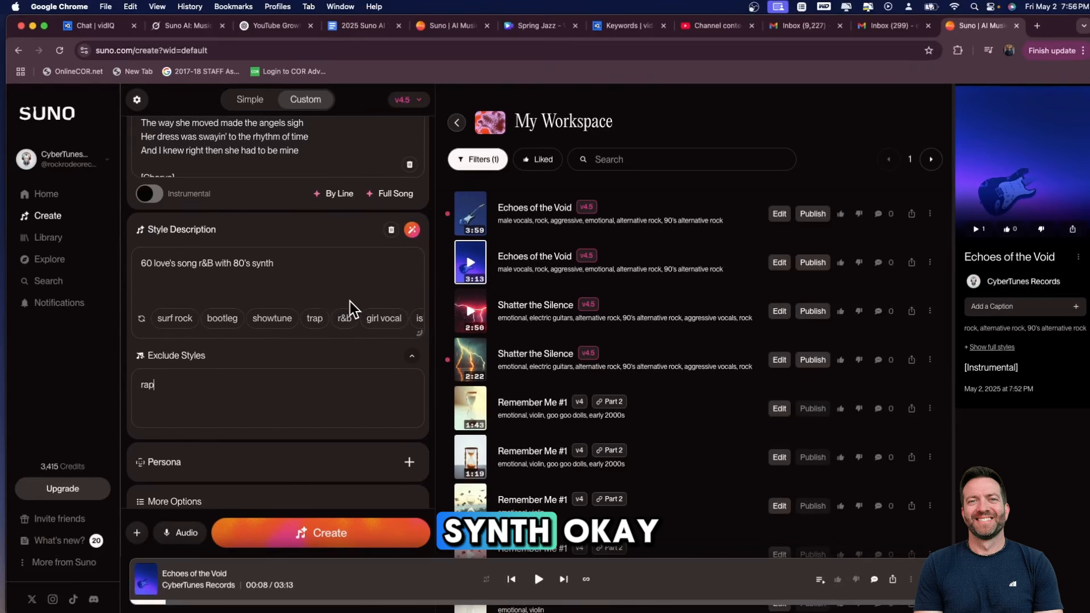
scroll(350, 301, up, 3)
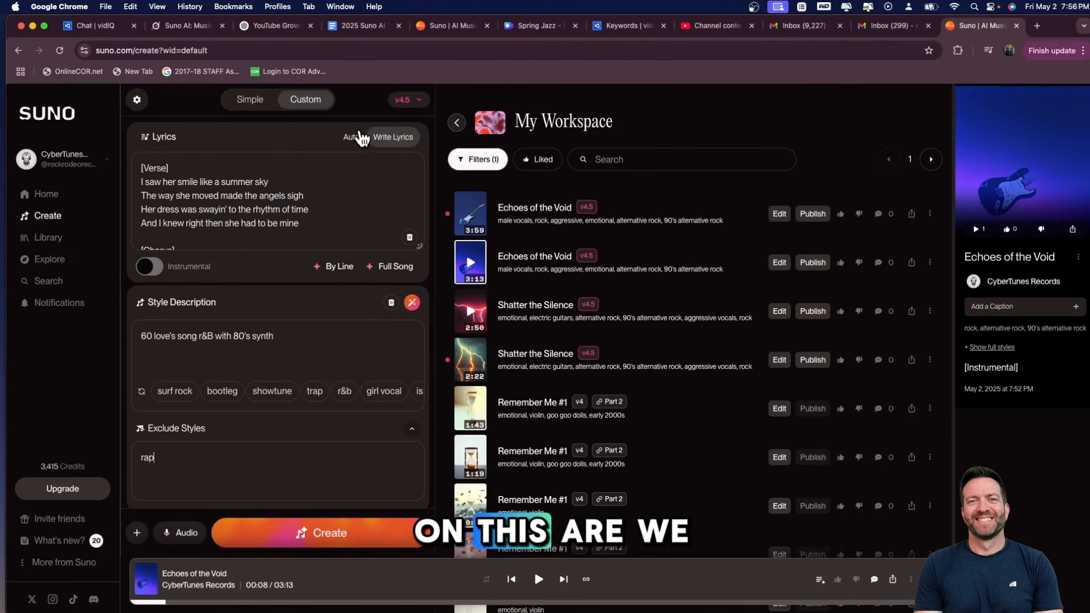
scroll(363, 150, down, 10)
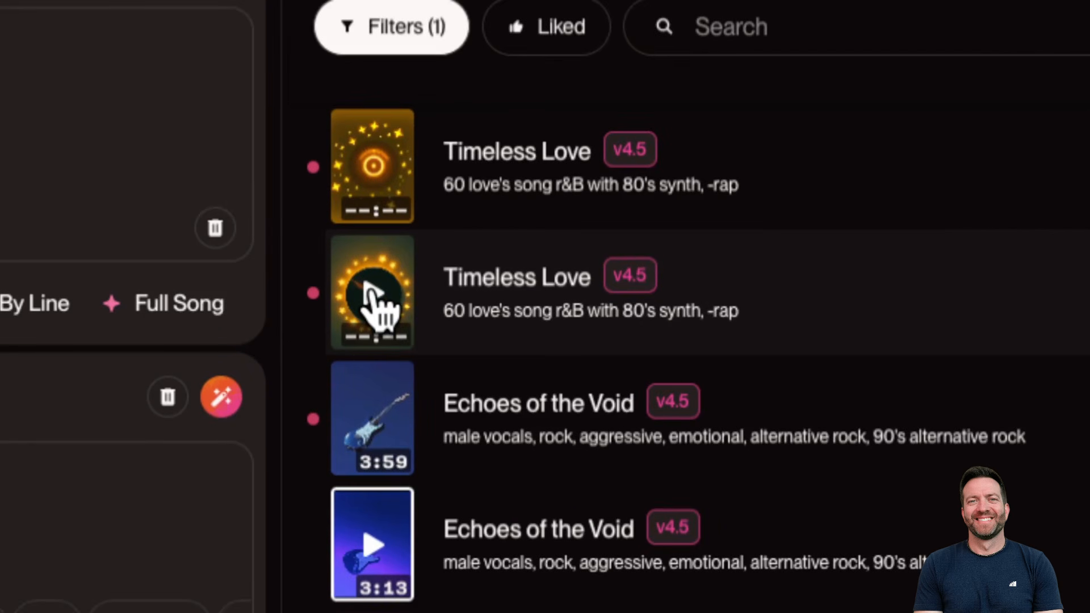
Listen to the opening of the second Timeless Love version and pause it
click(374, 298)
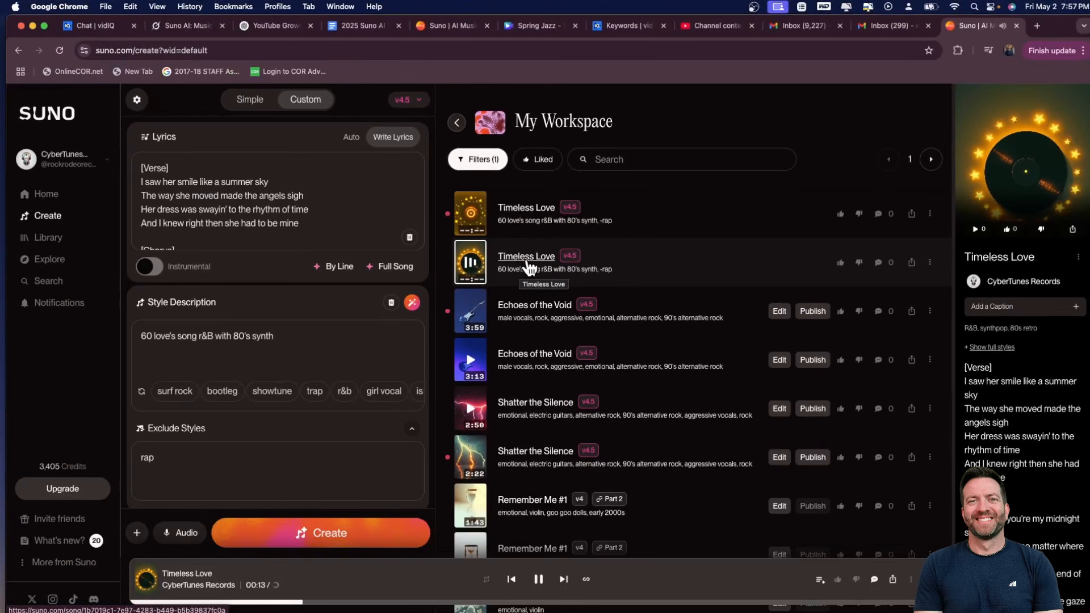
scroll(531, 270, down, 1)
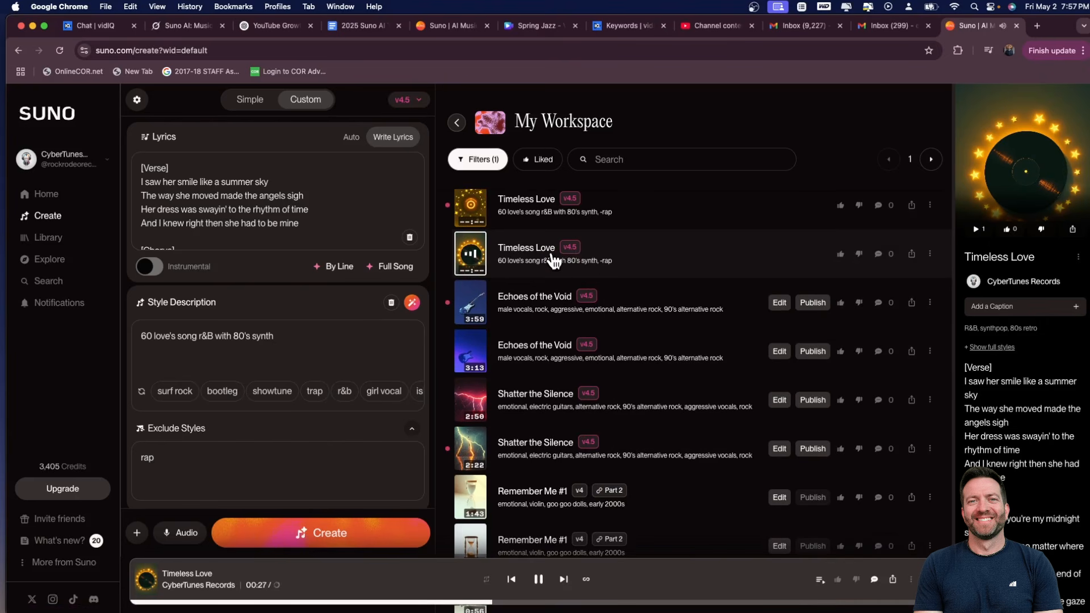
click(471, 255)
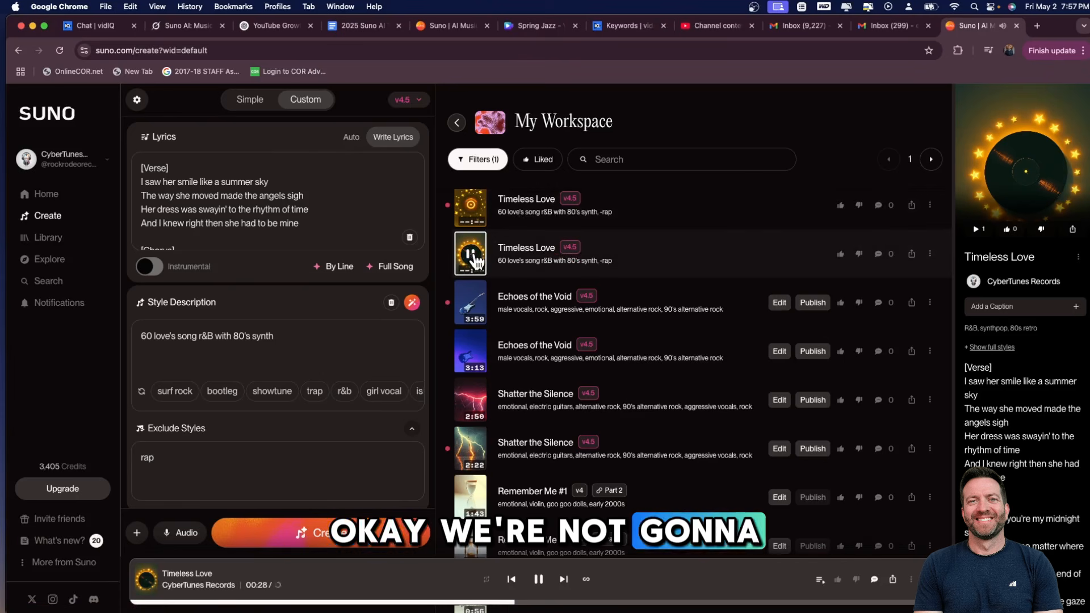
Listen to the opening of the first Timeless Love version and pause it
click(473, 212)
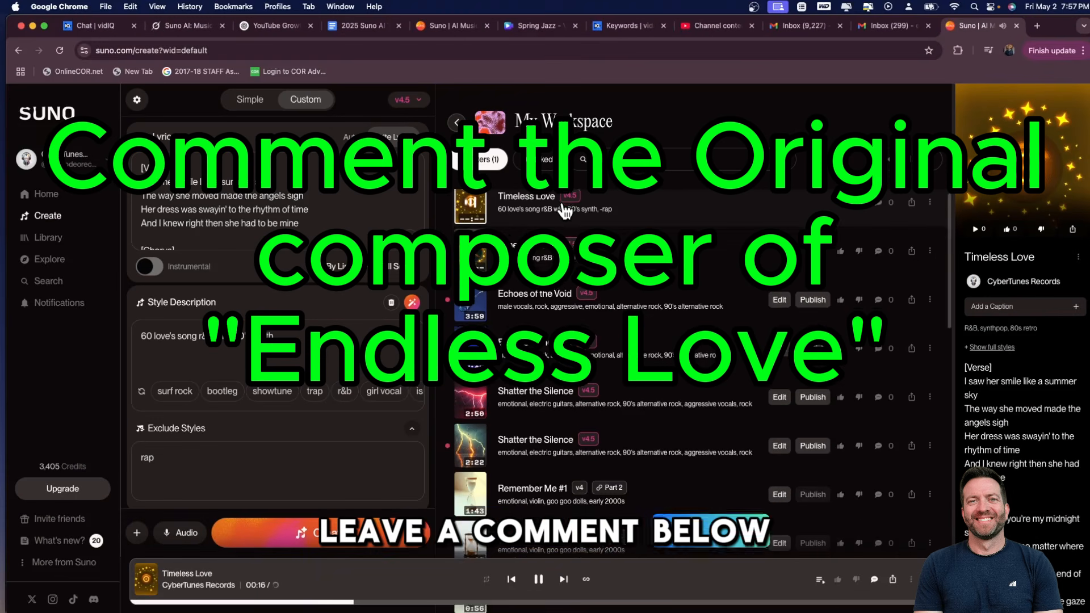
scroll(564, 211, up, 1)
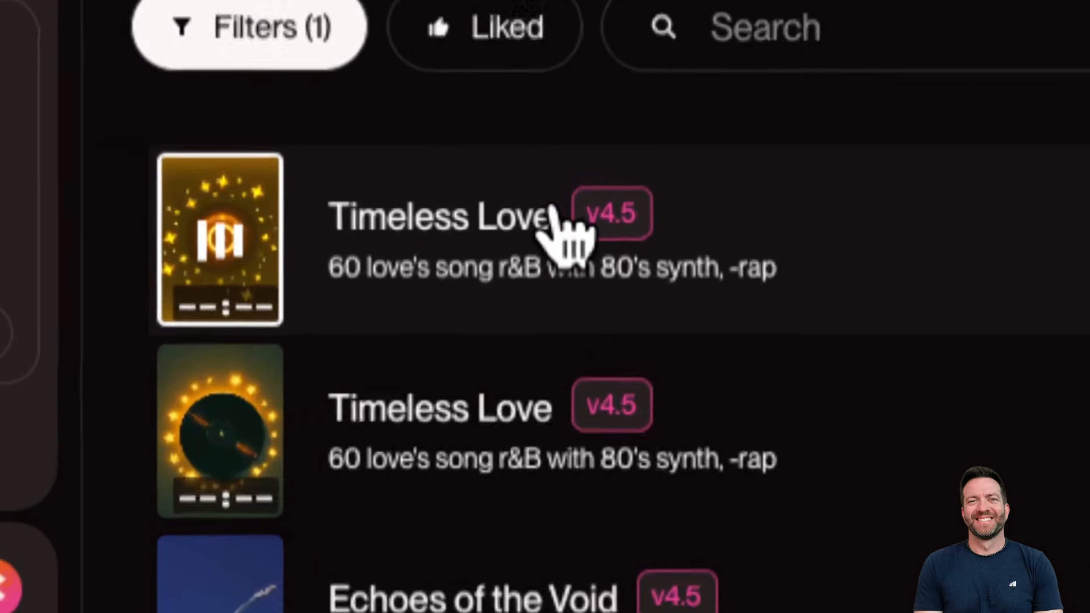
scroll(559, 227, down, 5)
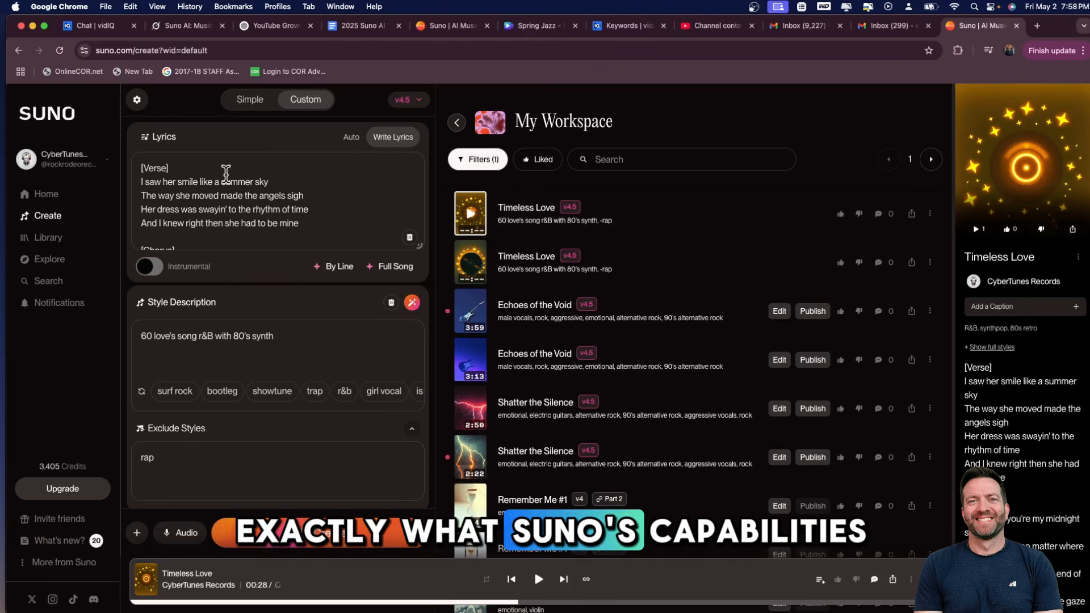
Start a new persona for the custom song and base it on the first Timeless Love version
scroll(285, 257, down, 2)
scroll(284, 257, up, 2)
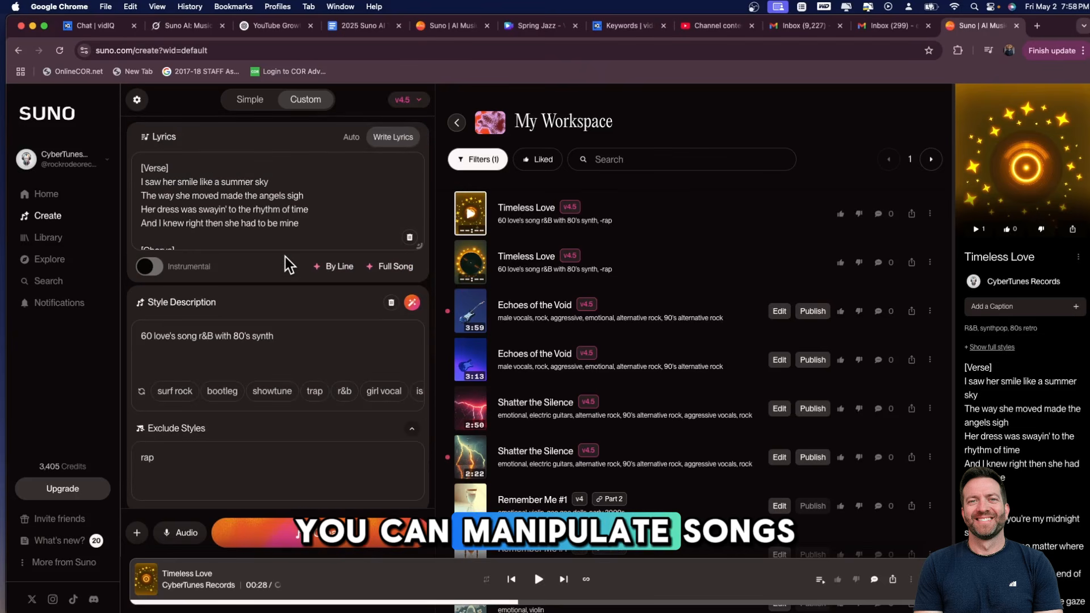
scroll(285, 256, down, 6)
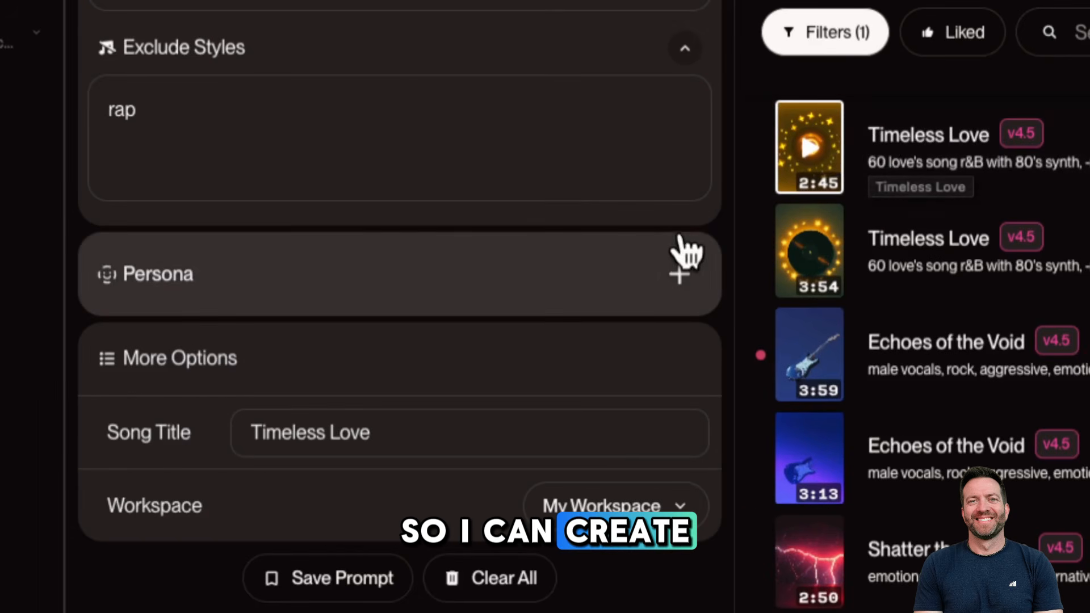
click(679, 275)
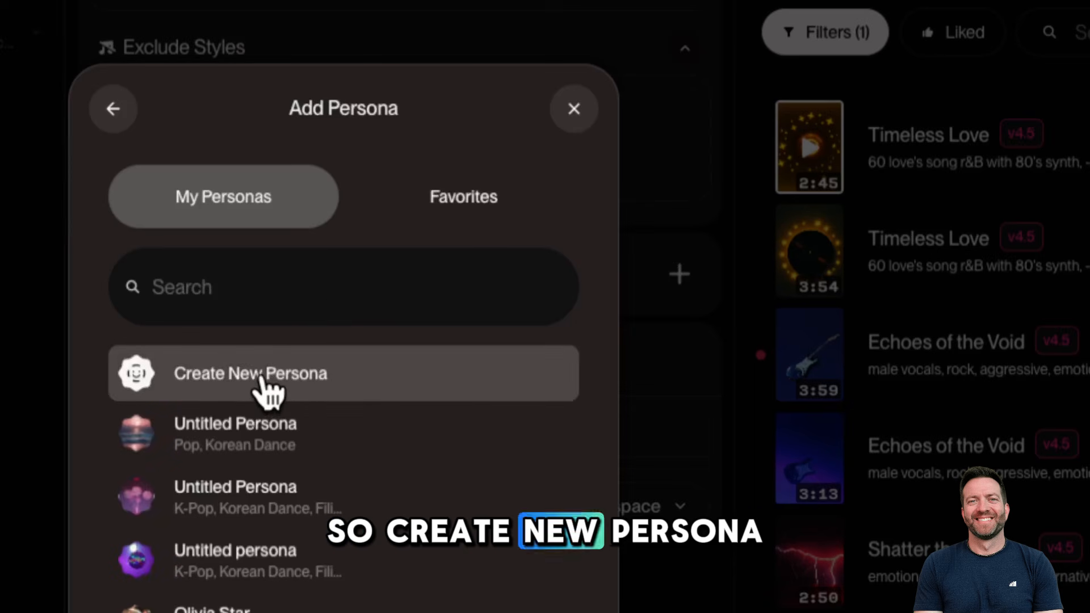
click(270, 389)
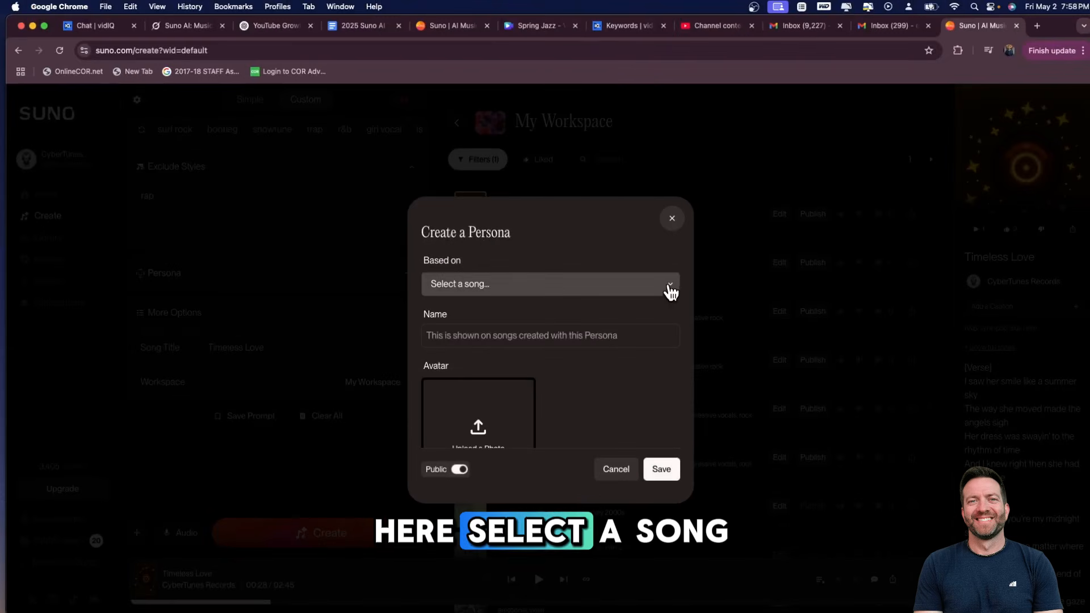
click(670, 292)
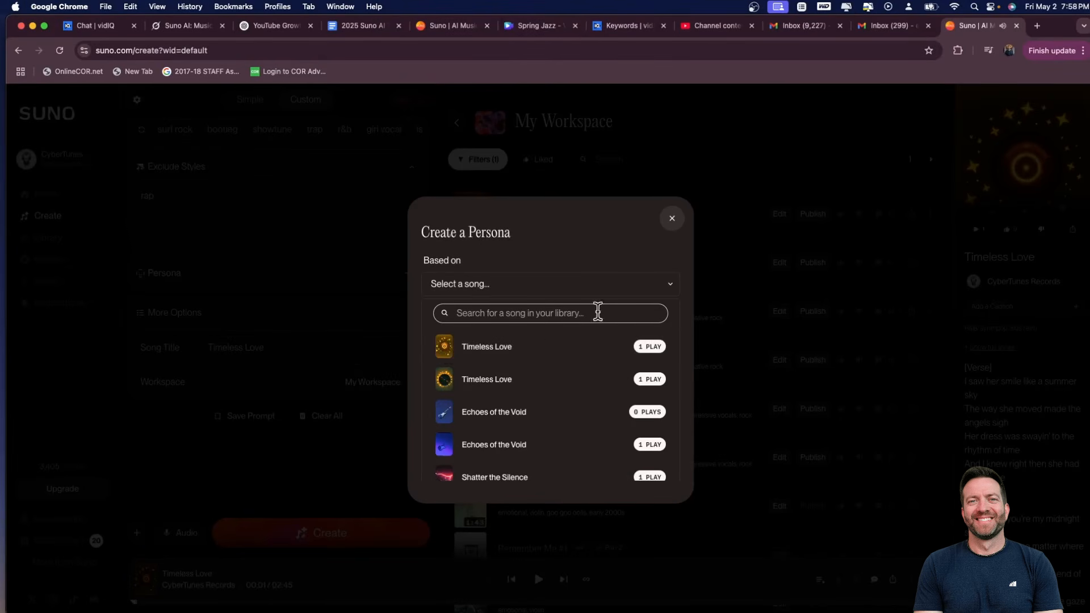
click(457, 348)
Enter the singer's name as the persona name and save the persona
scroll(475, 348, down, 2)
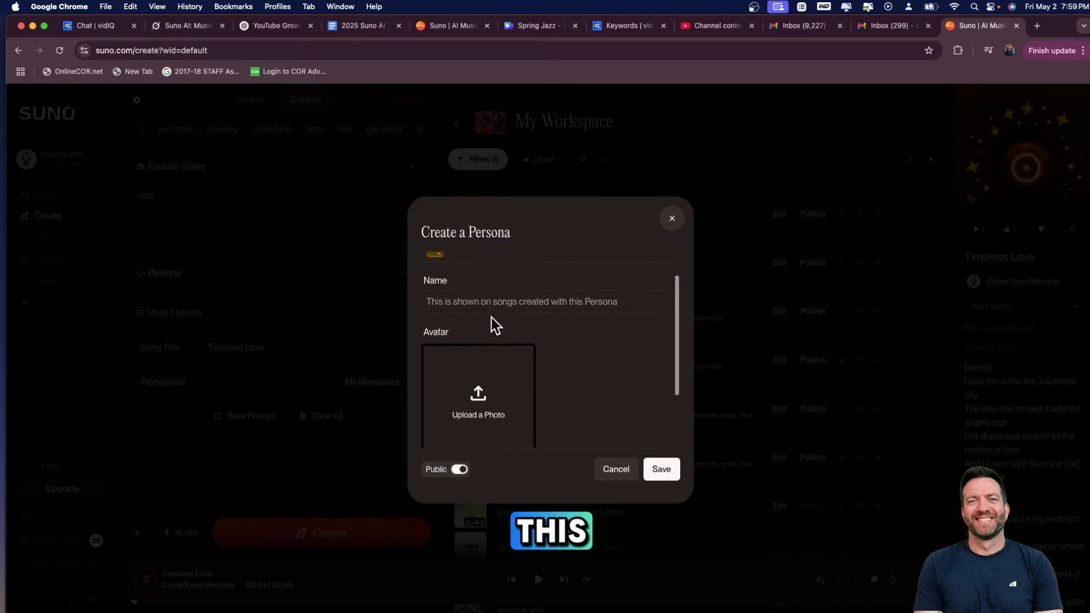
scroll(492, 318, up, 2)
click(514, 330)
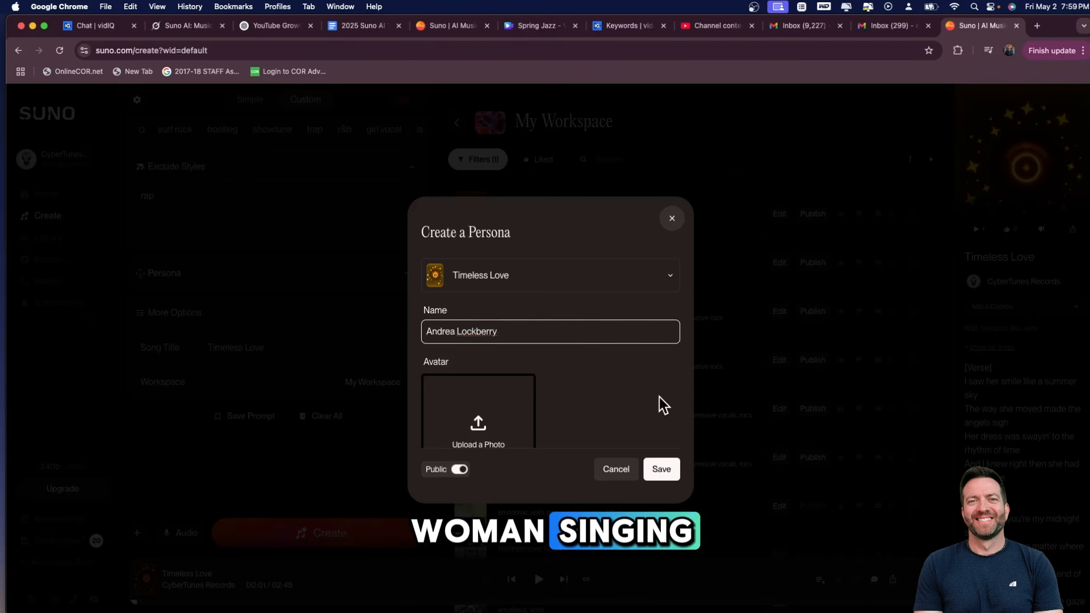
scroll(522, 389, down, 3)
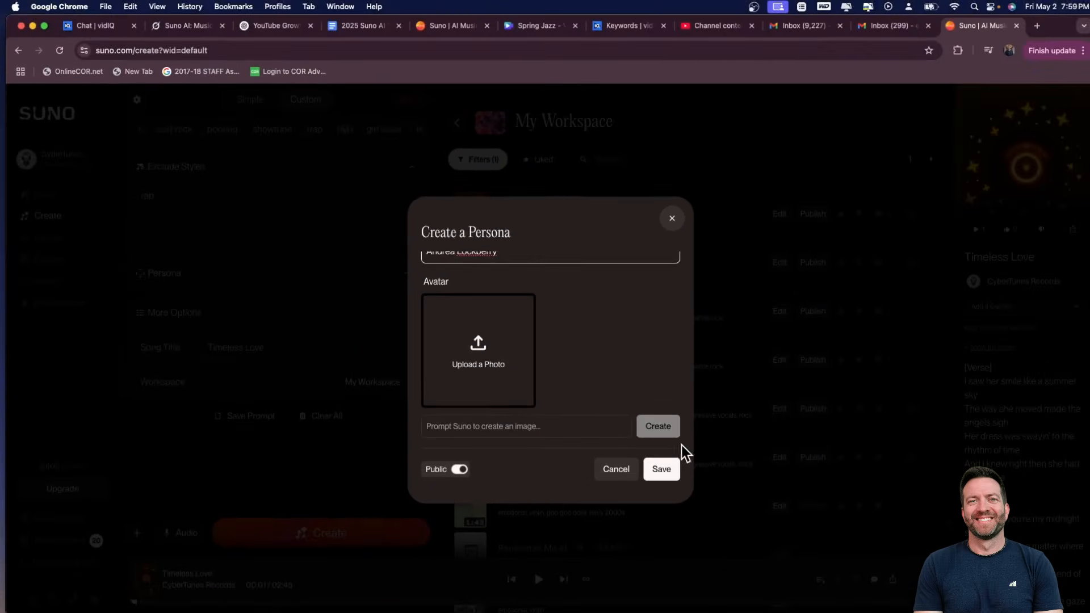
click(660, 481)
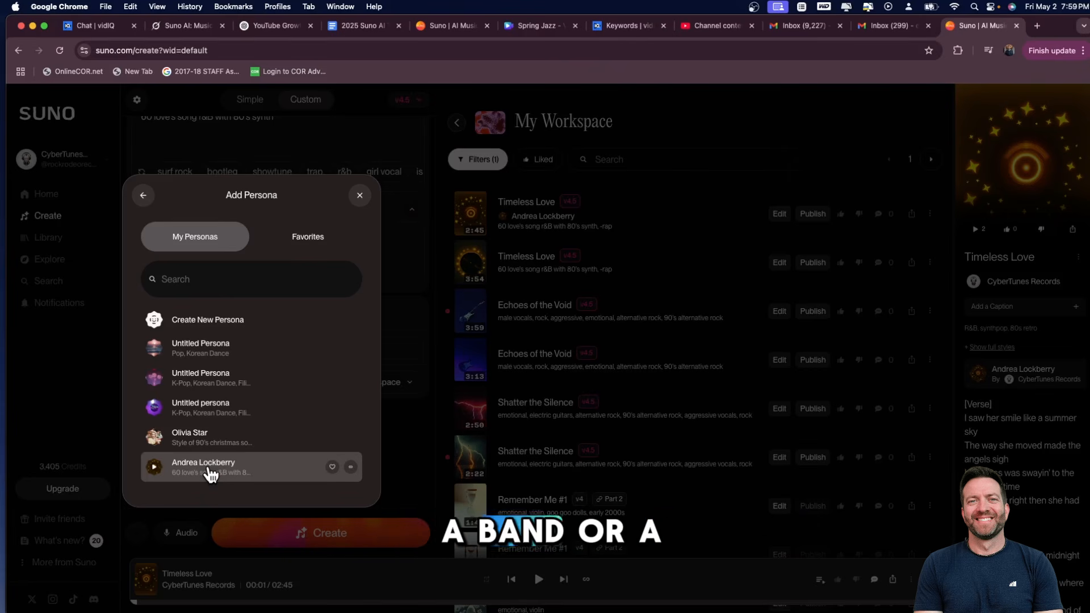
Close the persona list and review the song's lyrics, style description and excluded style
click(361, 196)
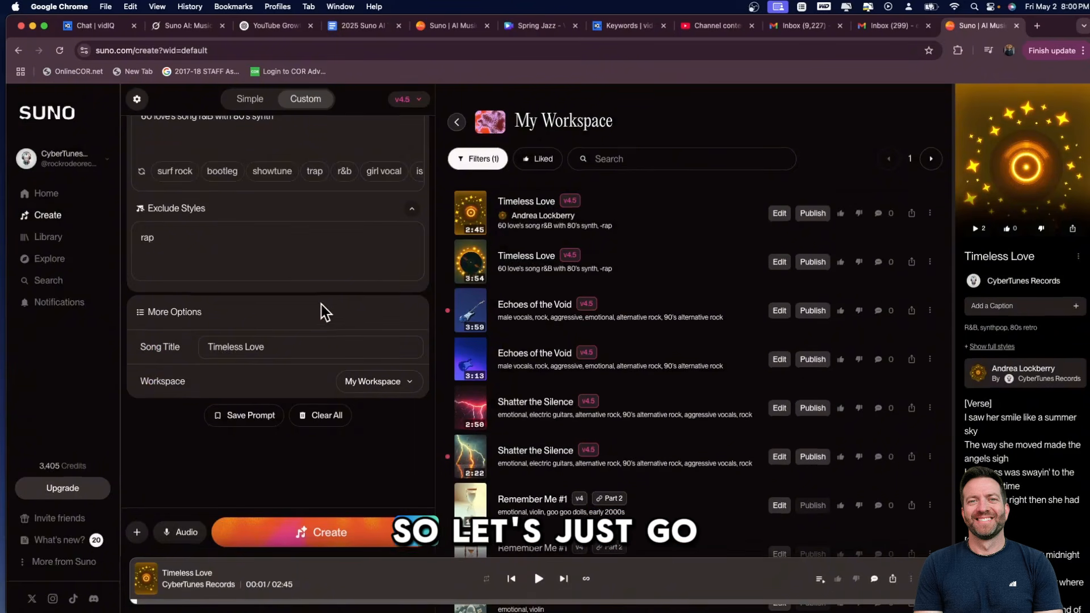
scroll(324, 289, up, 2)
scroll(324, 287, up, 3)
scroll(320, 281, down, 4)
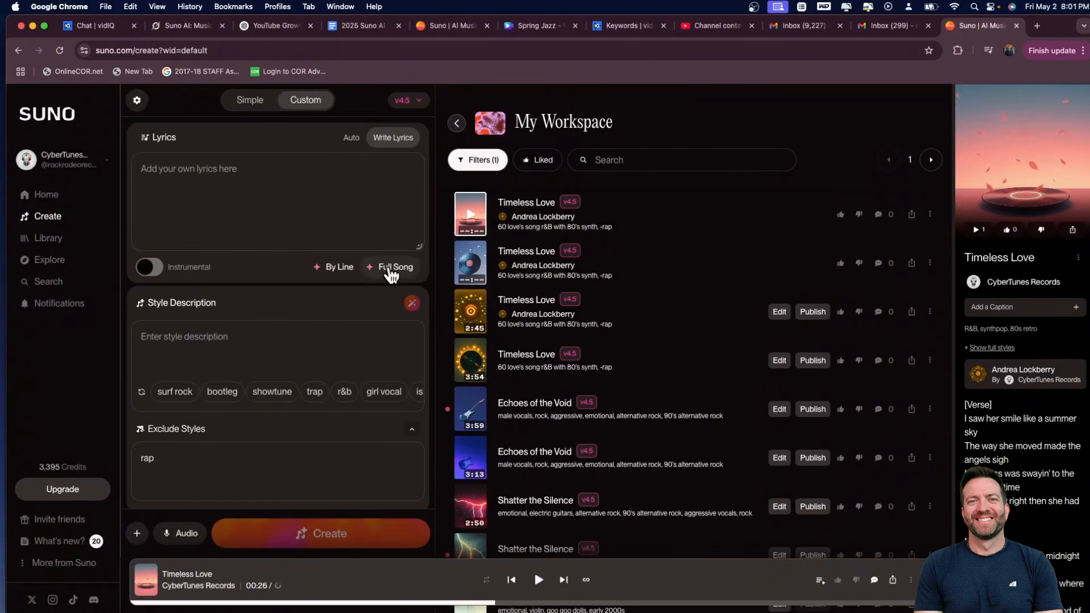
Generate lyrics for a 2010 mainstream pop song about a beautiful girl who doesn't think she's beautiful, and use the Unseen Beauty option
click(390, 269)
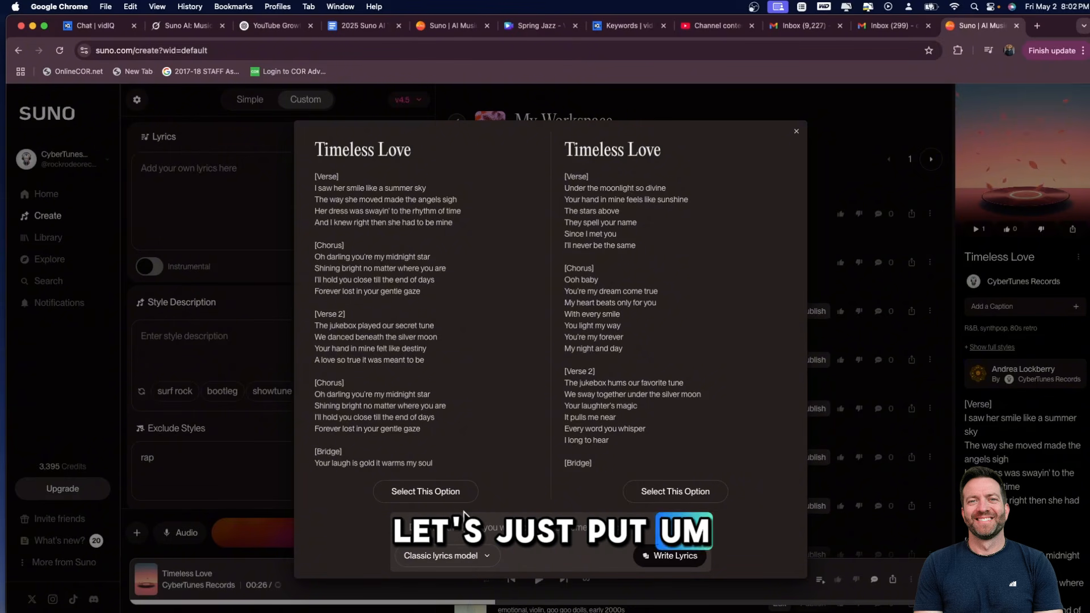
text(2010 P)
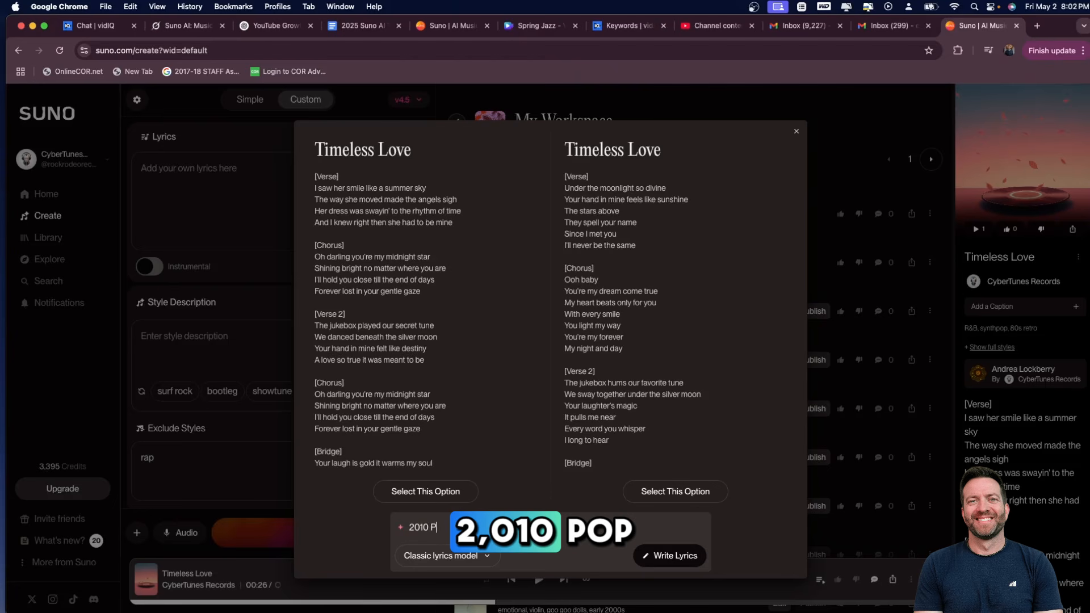
text(o)
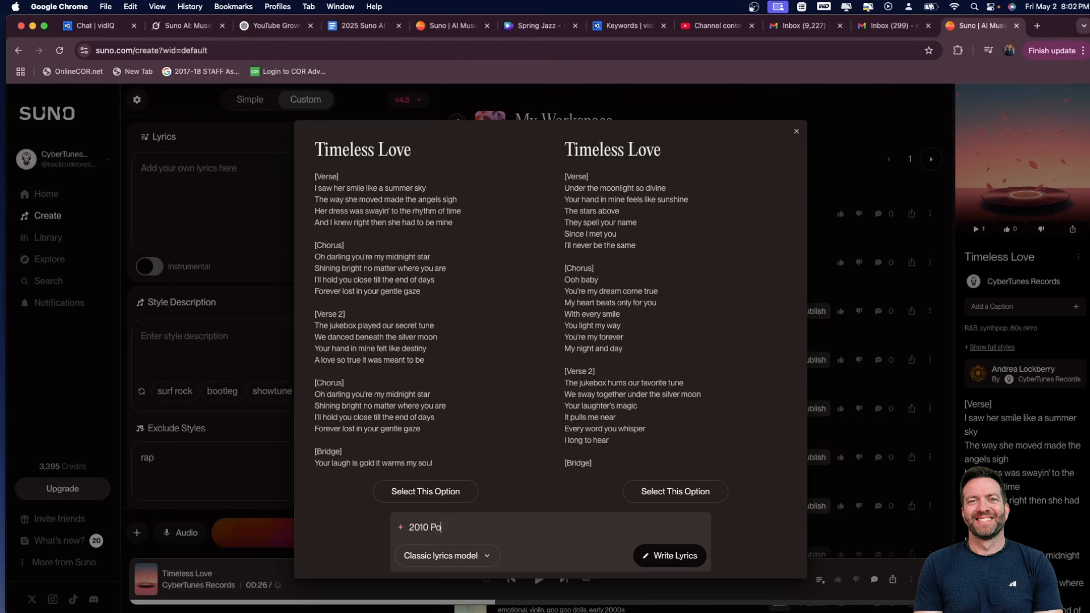
text(pmainstrream pop song about a beautiful girl who doesn't think she's beautifu)
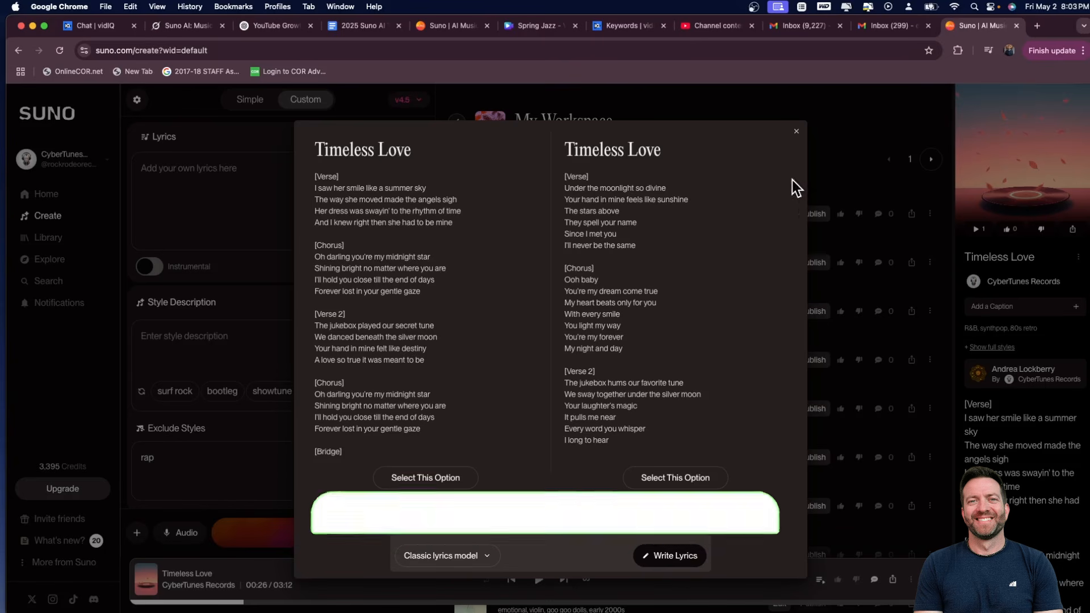
click(670, 555)
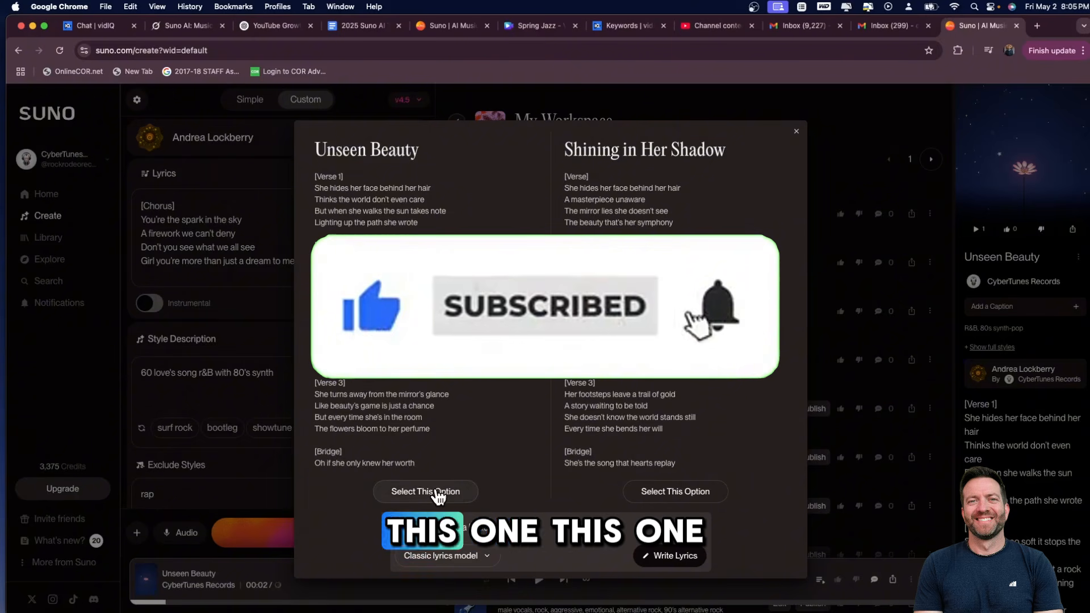
click(438, 492)
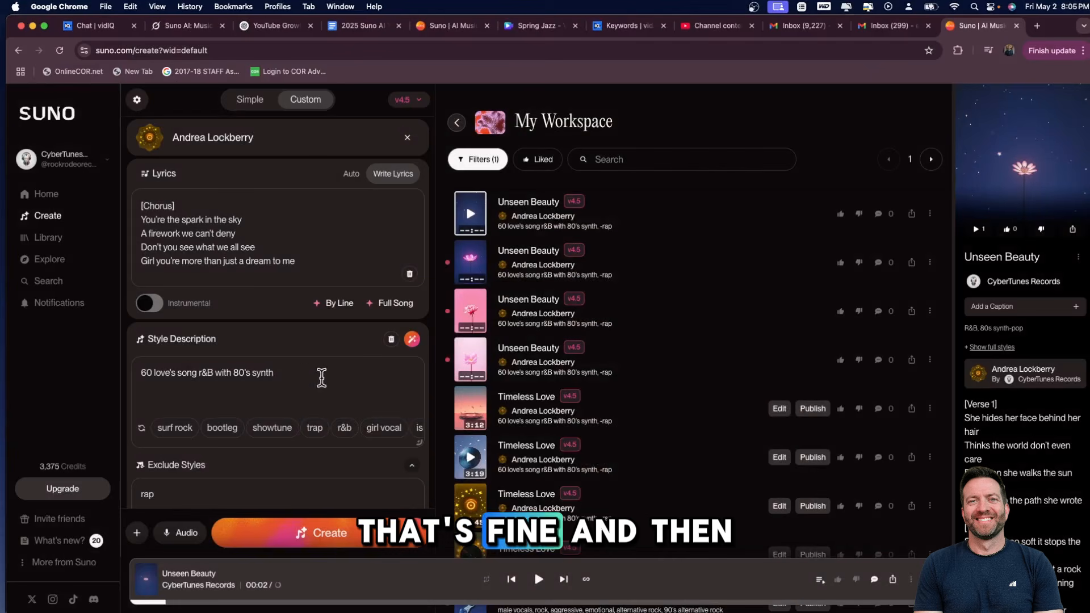
Replace the style description with "2010 mainstream pop song upbeat with electric guitars" and generate the persona's song
drag(304, 376, 139, 373)
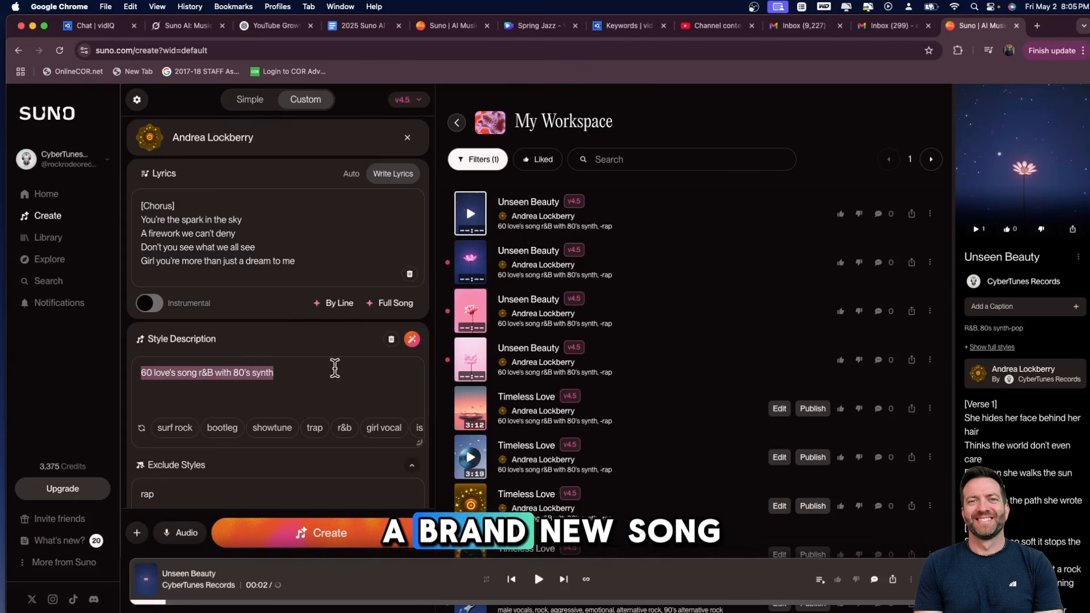
scroll(285, 360, down, 5)
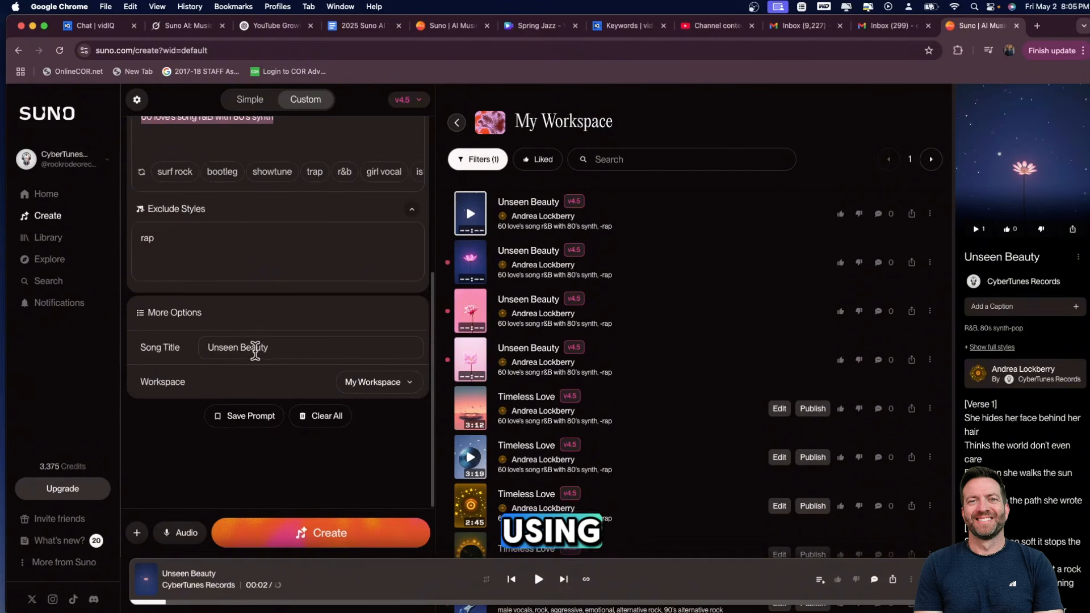
scroll(256, 350, up, 5)
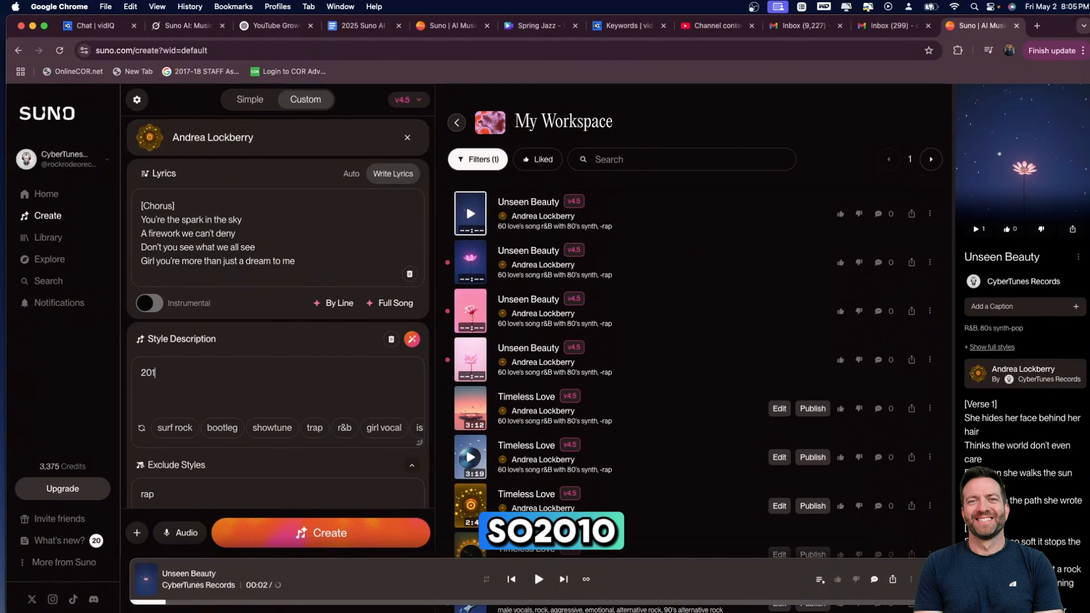
key(BackSpace)
text(0)
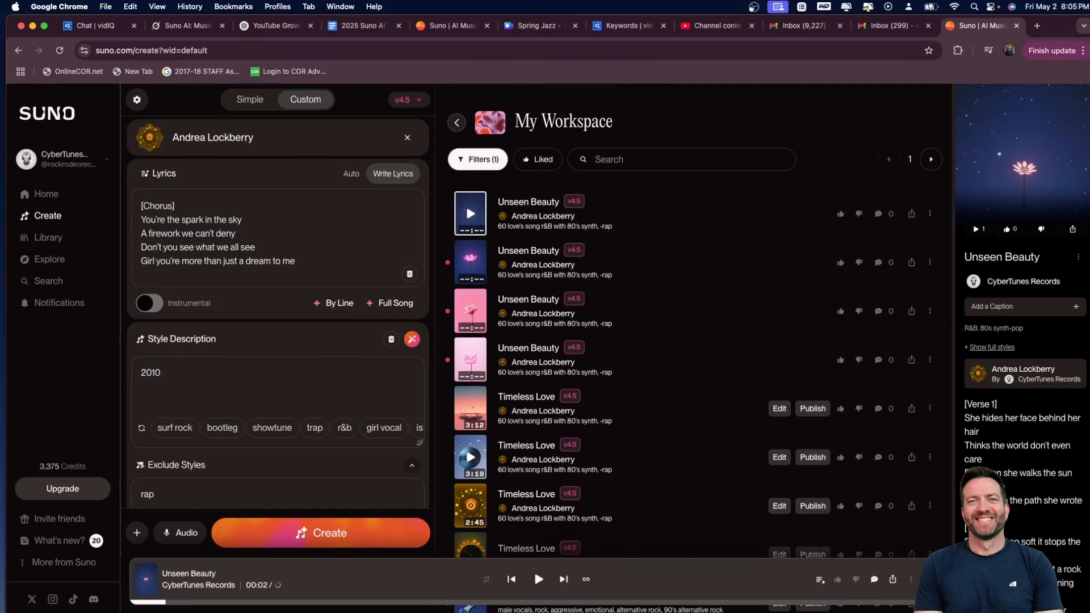
text( mainstream pop song w)
key(BackSpace)
text(upbeat )
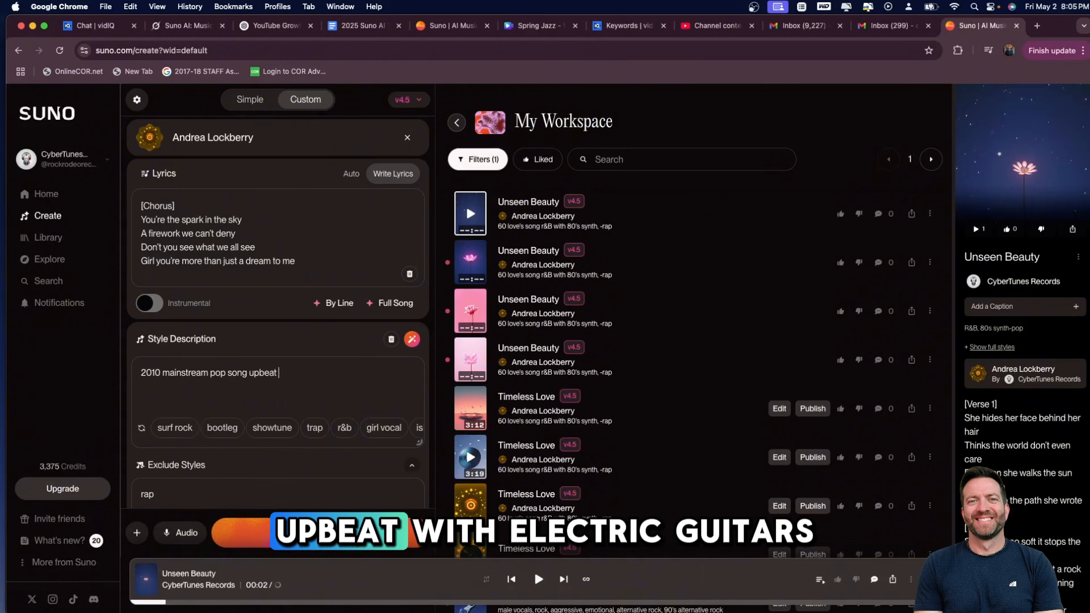
text(with electric)
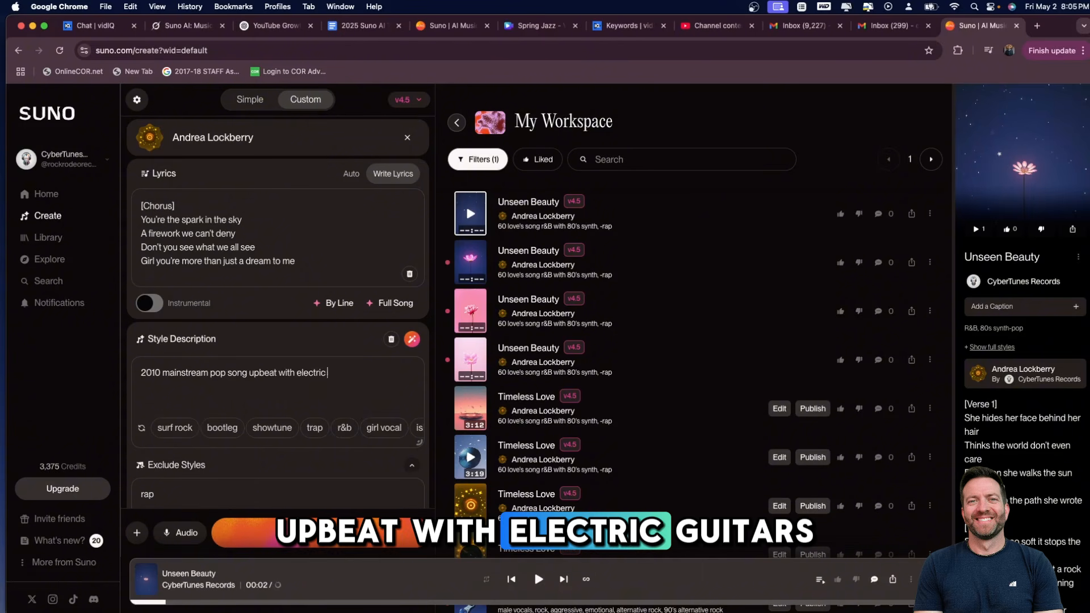
text( guitars)
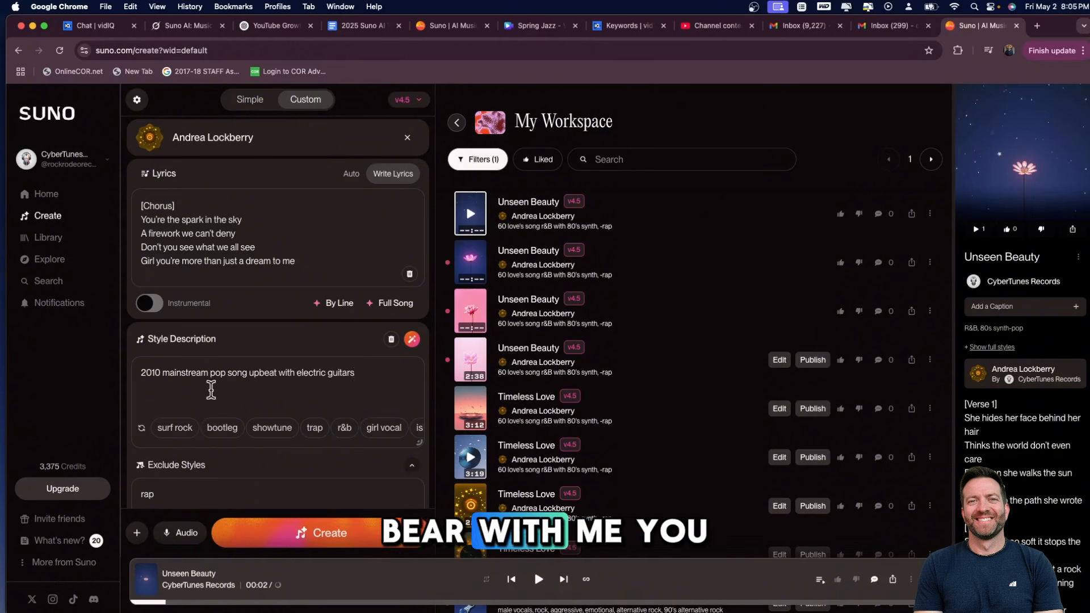
click(326, 540)
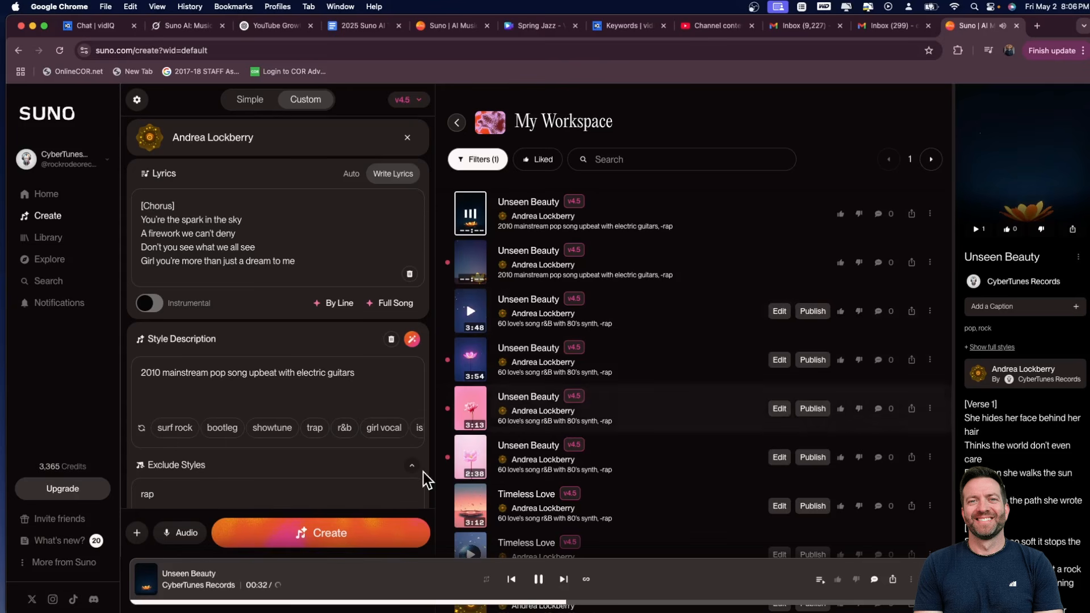
Listen to the first pop version of Unseen Beauty while following its lyrics, and pause it
scroll(1017, 458, down, 1)
scroll(1017, 458, down, 2)
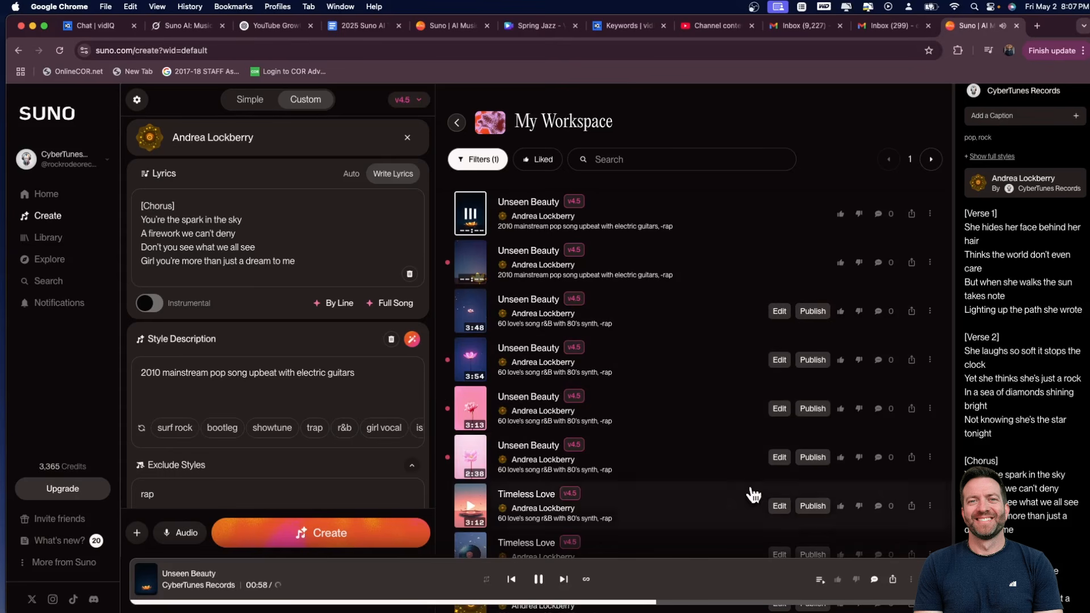
click(539, 589)
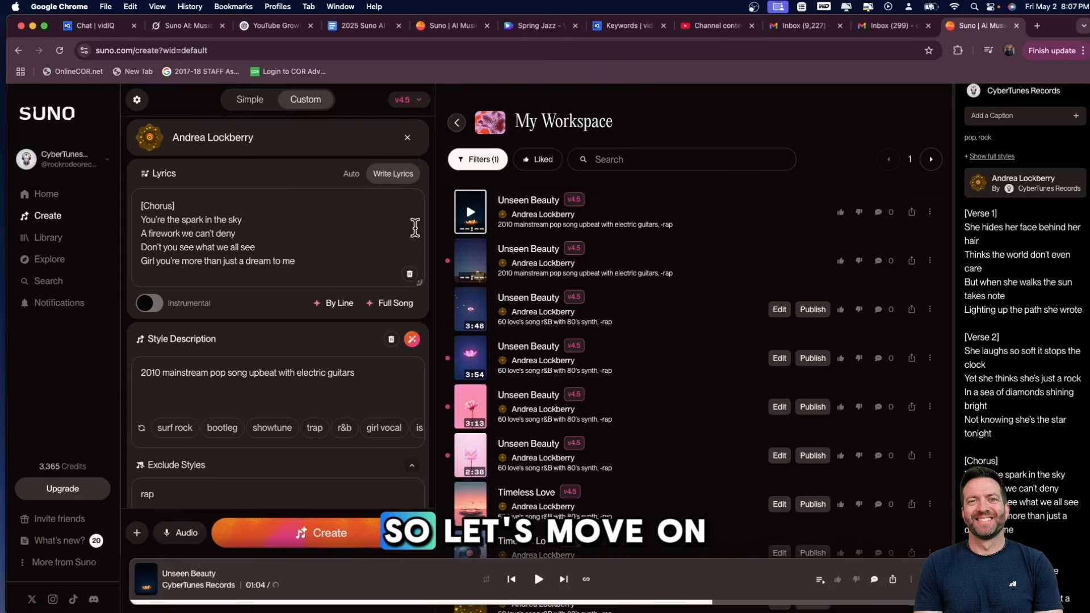
Review the custom song's lyrics, style description, excluded style, title and workspace options
scroll(378, 232, down, 5)
scroll(348, 234, up, 6)
scroll(346, 233, up, 5)
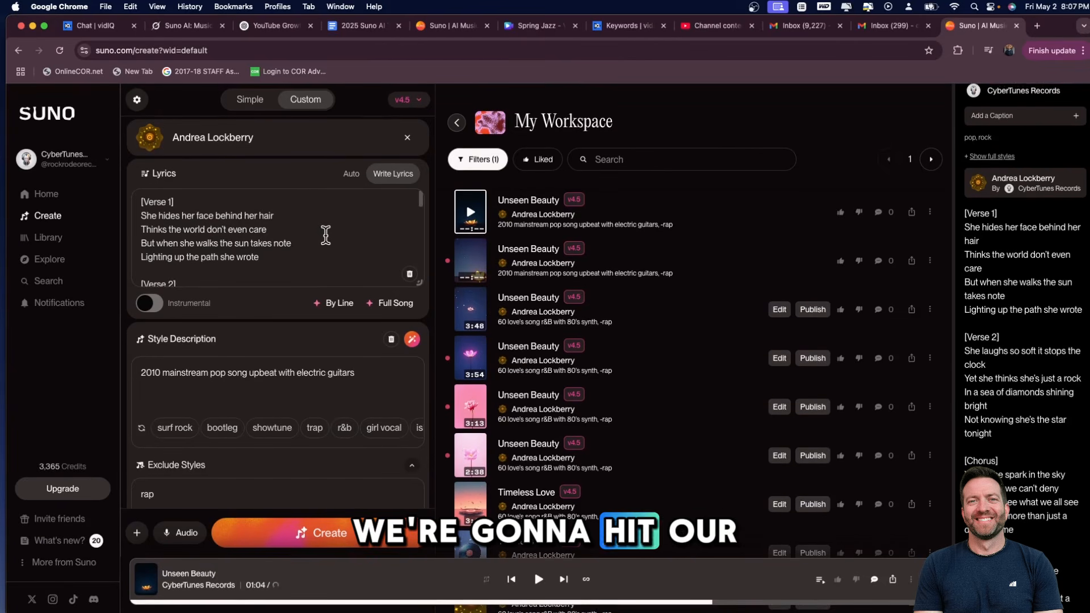
scroll(328, 237, down, 5)
scroll(328, 241, down, 3)
scroll(369, 311, down, 10)
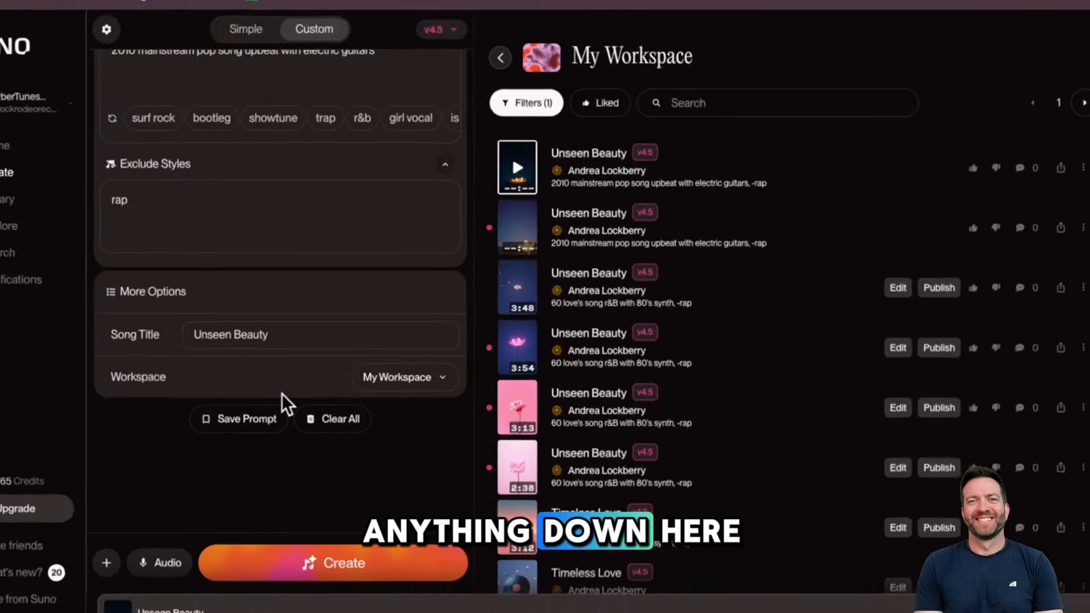
scroll(336, 274, up, 1)
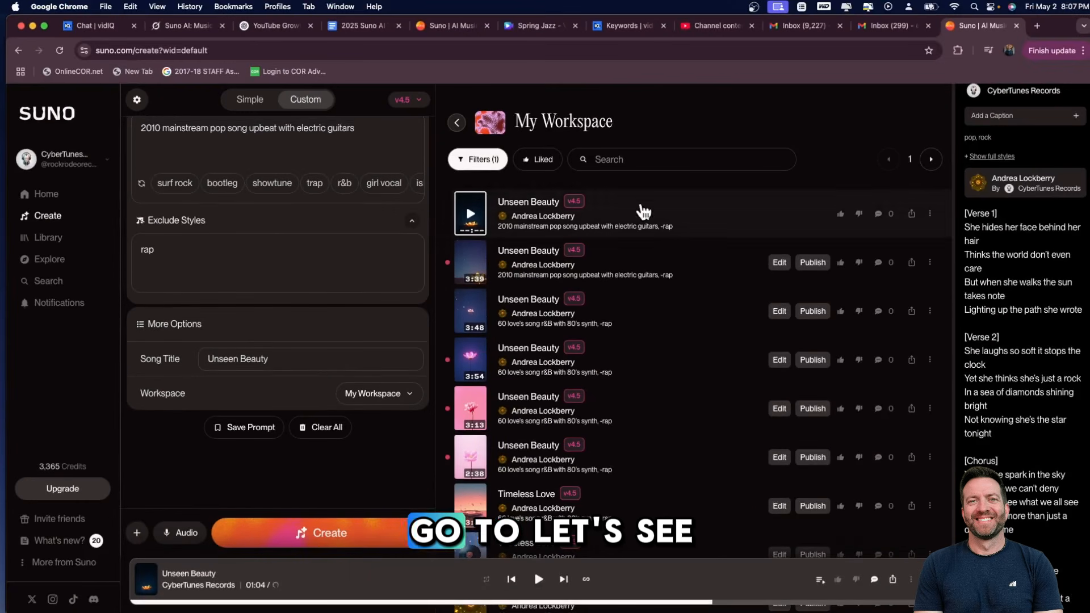
Play the opening of the 3:12 Timeless Love version made with the persona
scroll(548, 370, down, 2)
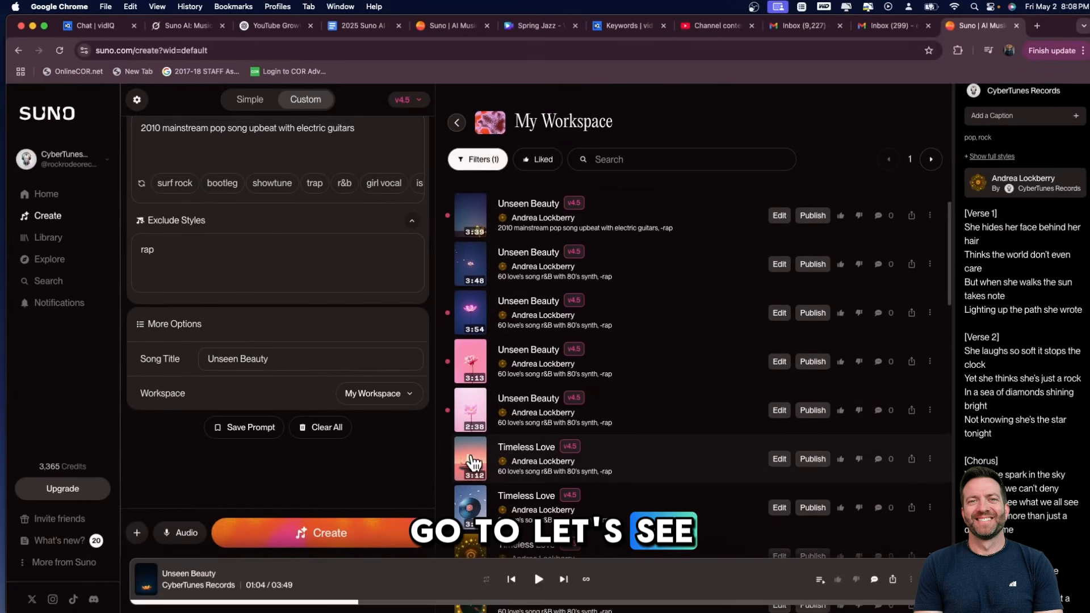
click(473, 462)
scroll(499, 408, down, 3)
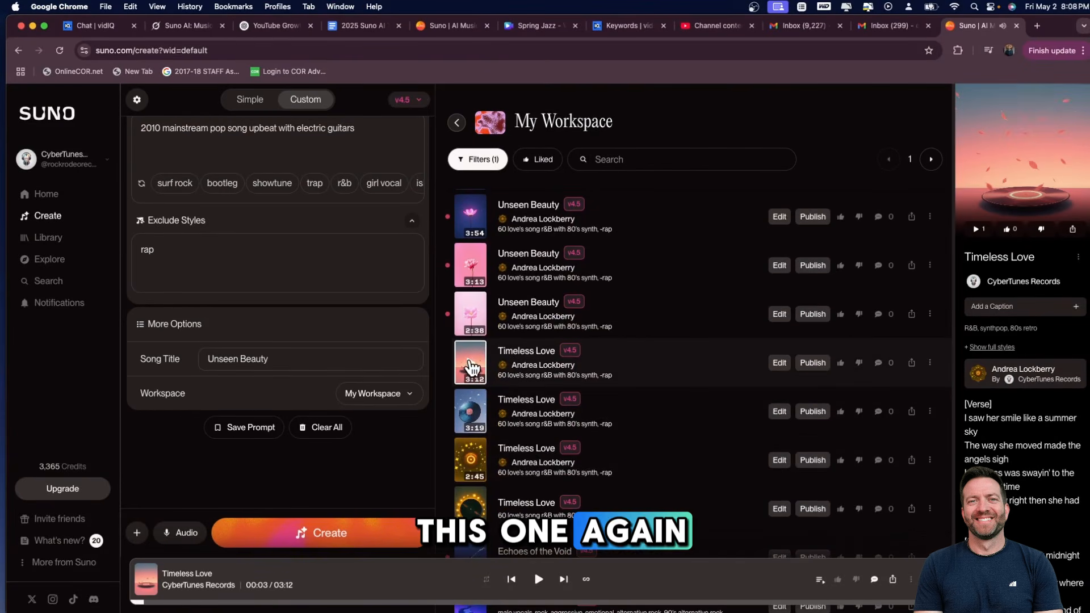
Pause the 3:12 Timeless Love version and examine its song editing and creation options
click(472, 369)
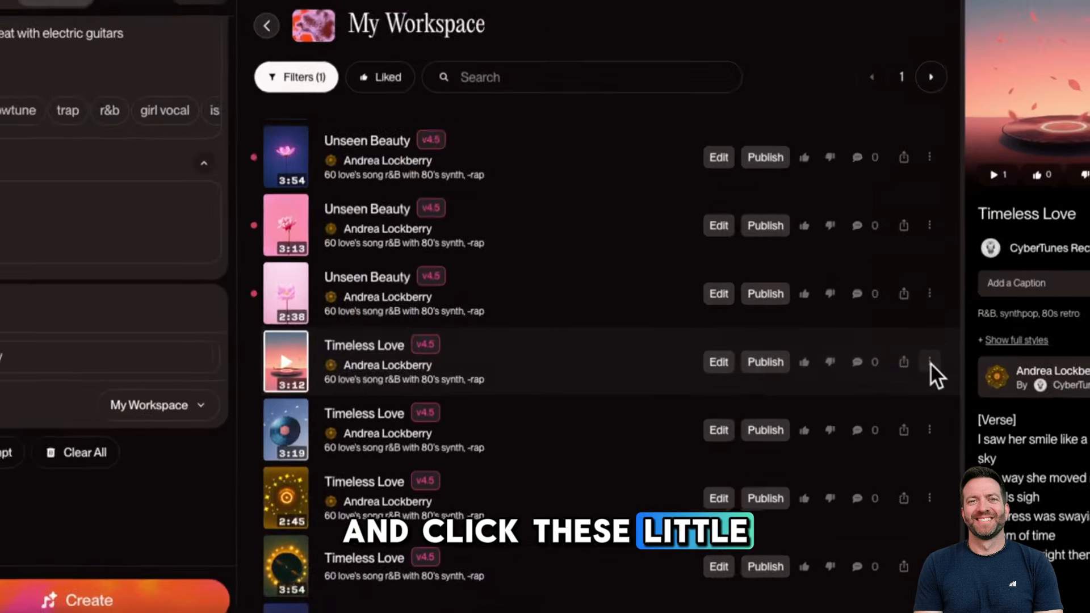
click(930, 362)
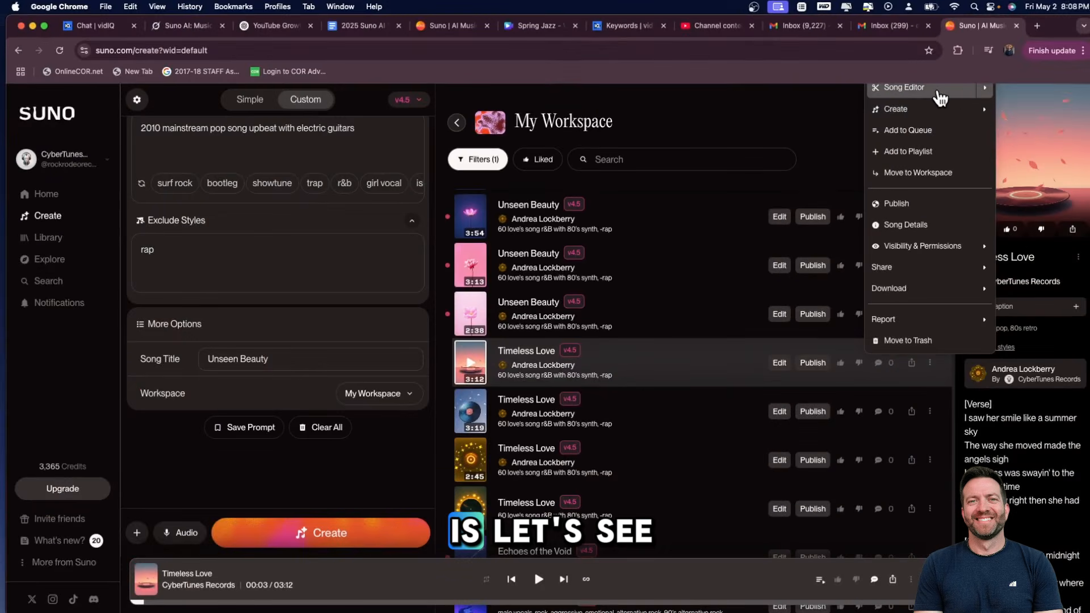
mouse_move(980, 91)
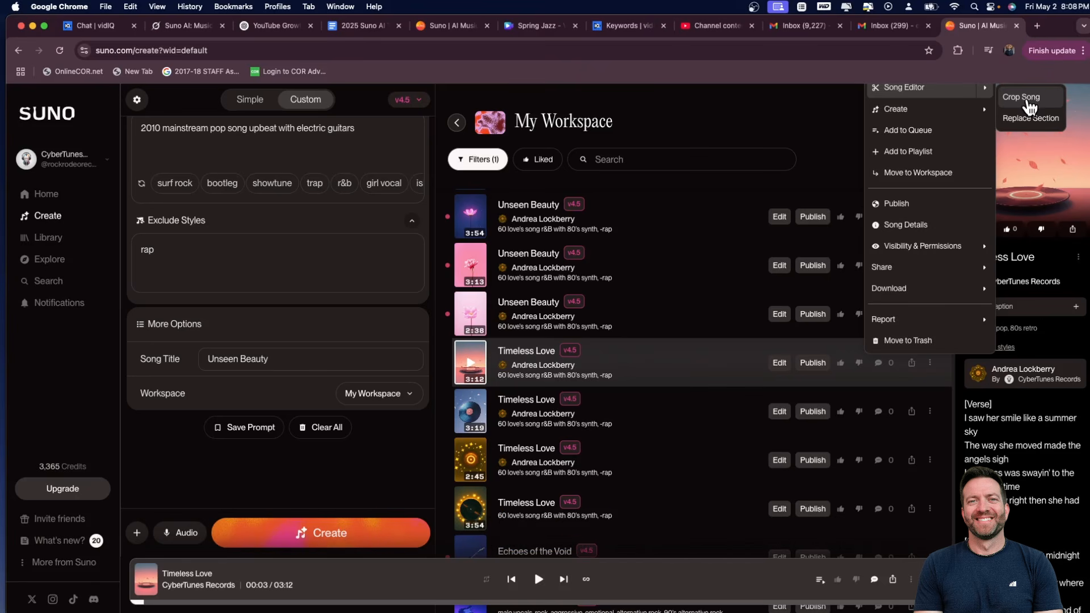
mouse_move(987, 119)
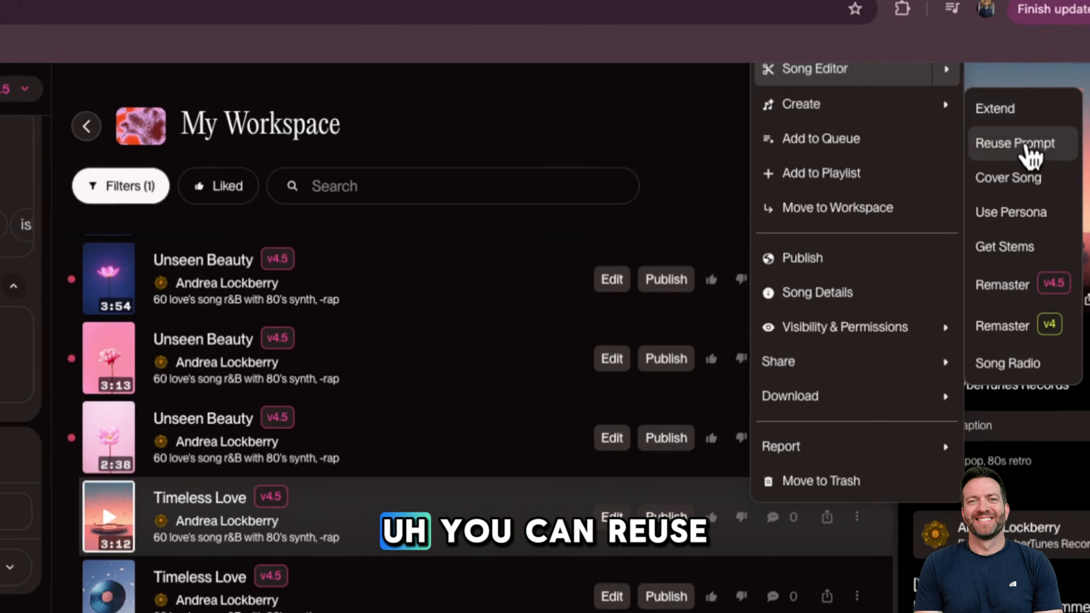
click(1006, 111)
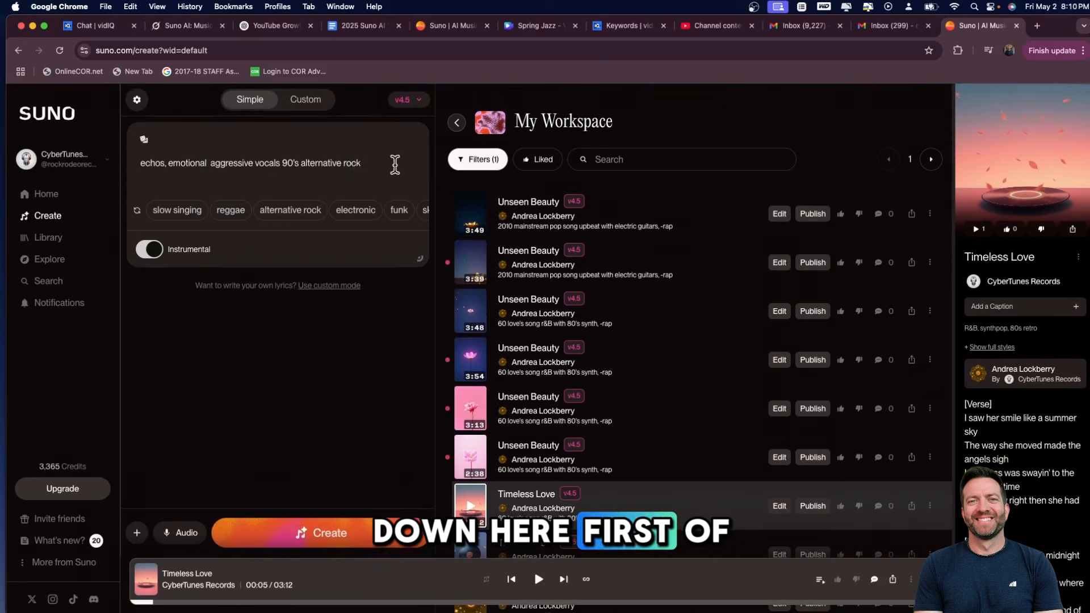
Clear the song description and check the options for uploading or recording audio
drag(392, 165, 97, 172)
key(BackSpace)
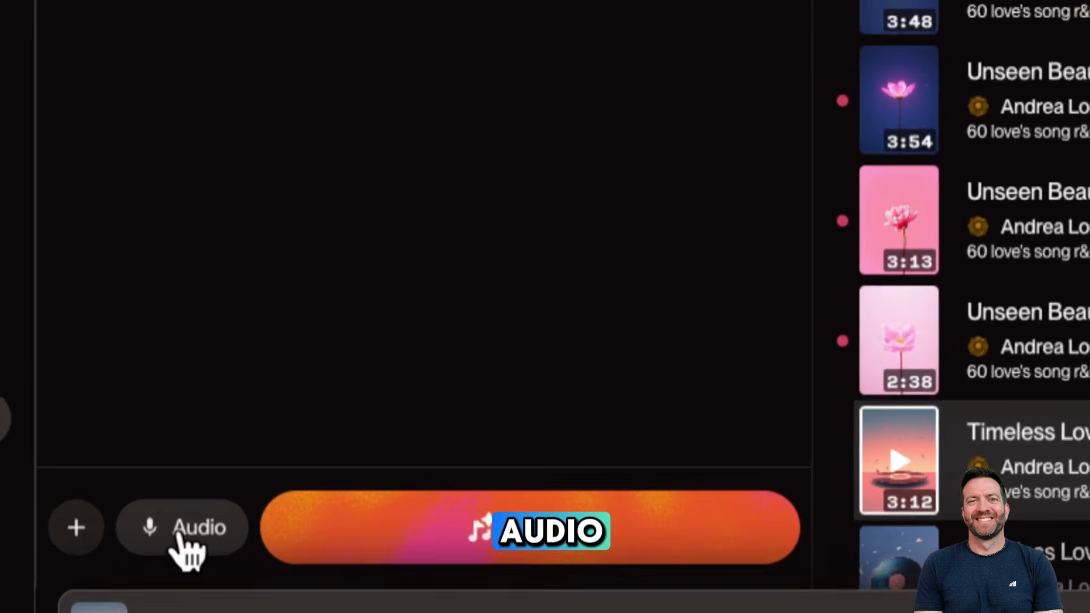
click(182, 533)
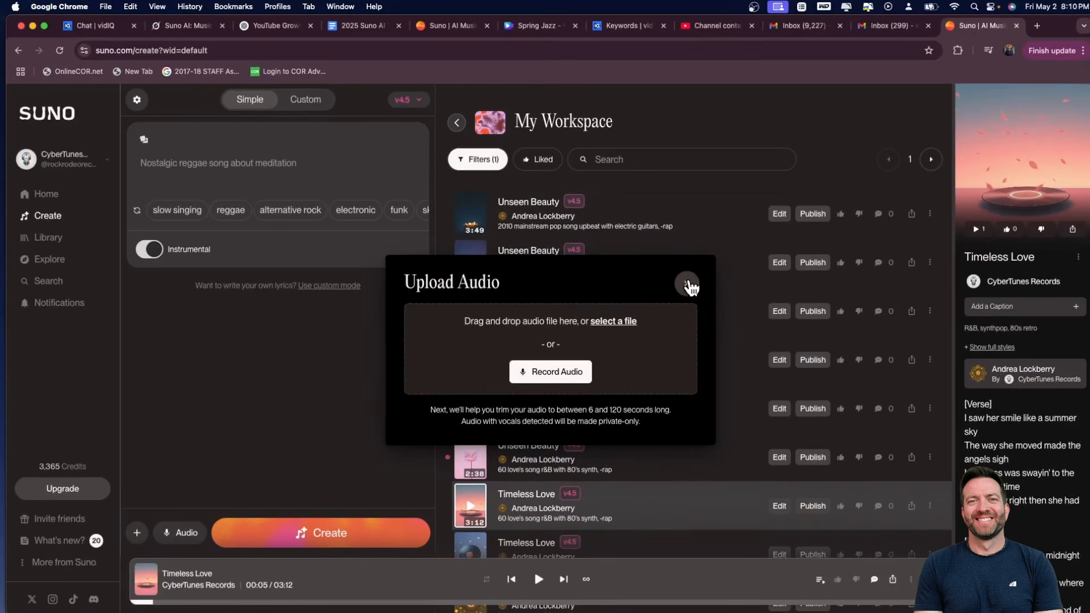
click(688, 285)
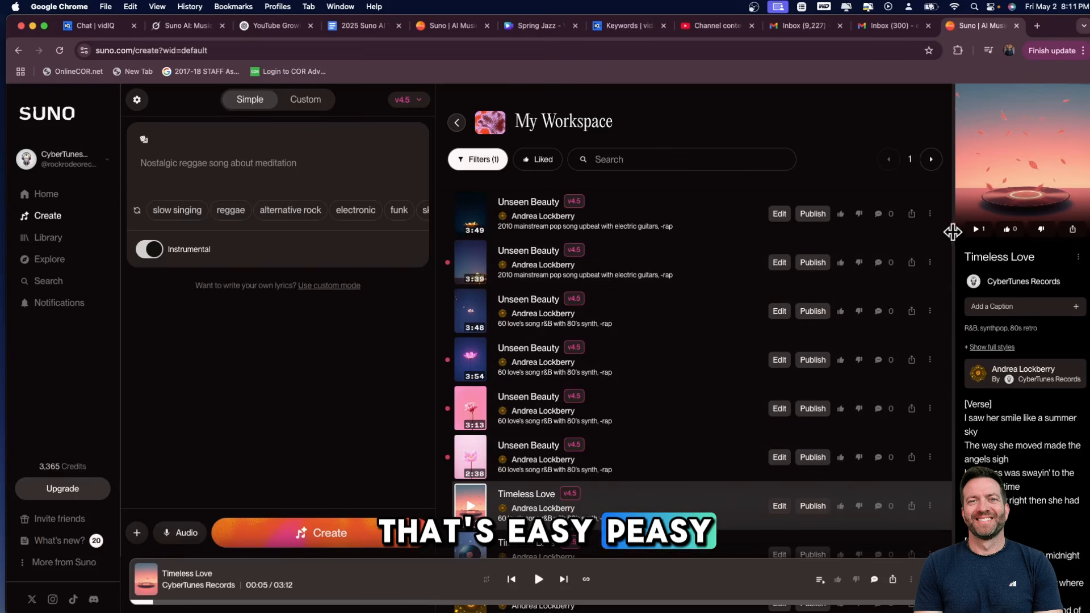
Start a cover of the 3:12 Timeless Love version and briefly preview its source audio
click(930, 505)
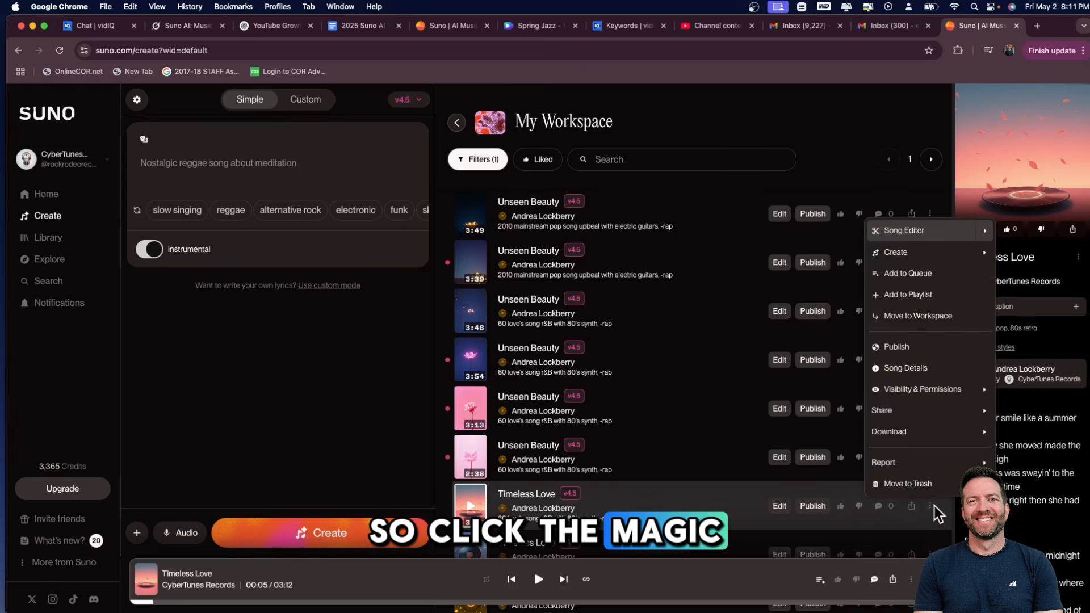
mouse_move(995, 260)
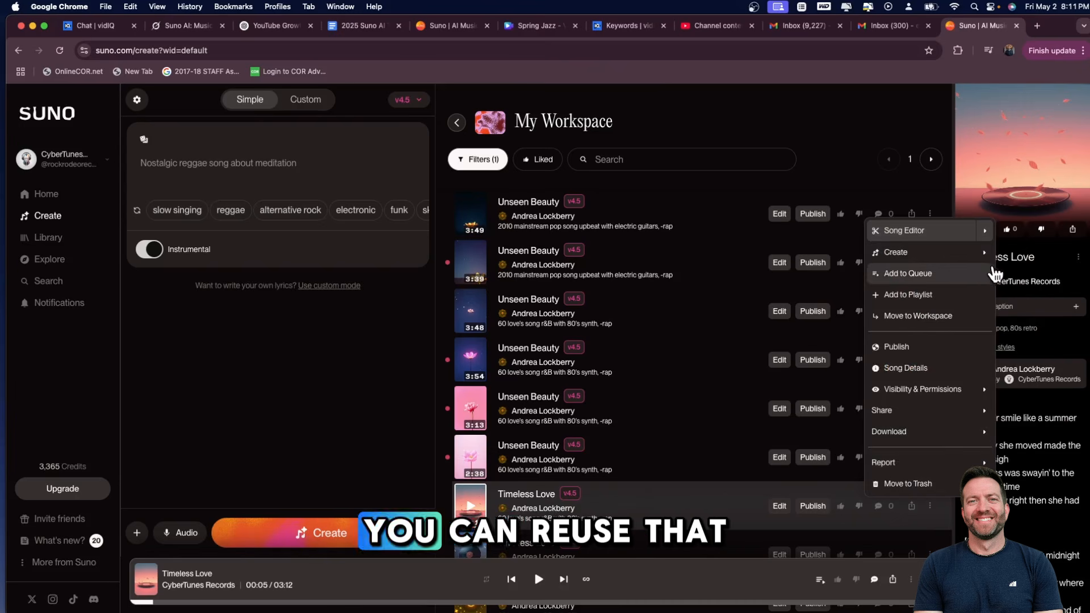
mouse_move(973, 256)
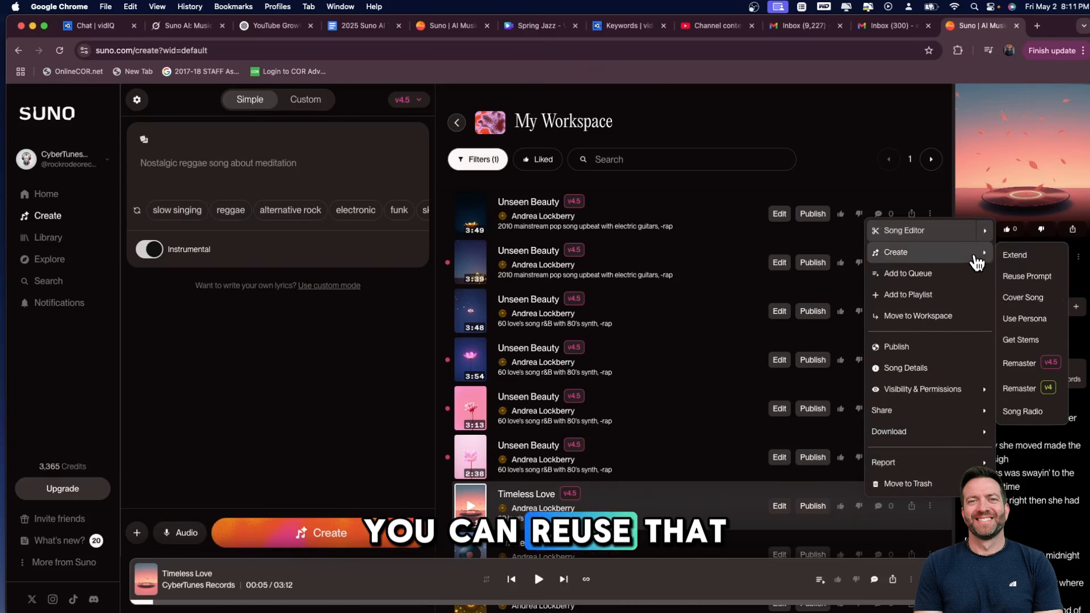
click(1027, 300)
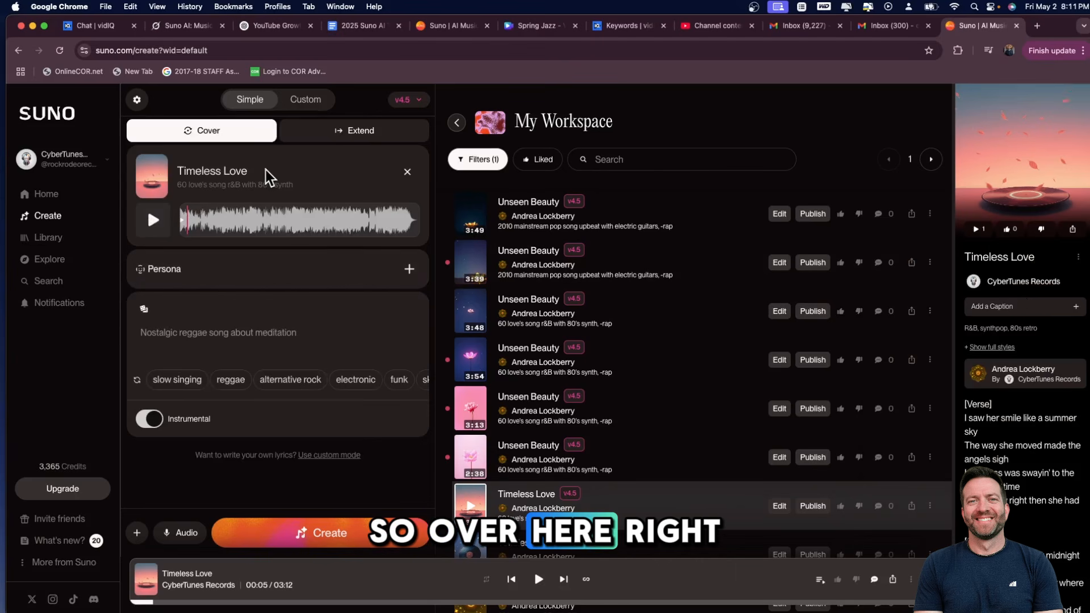
click(214, 332)
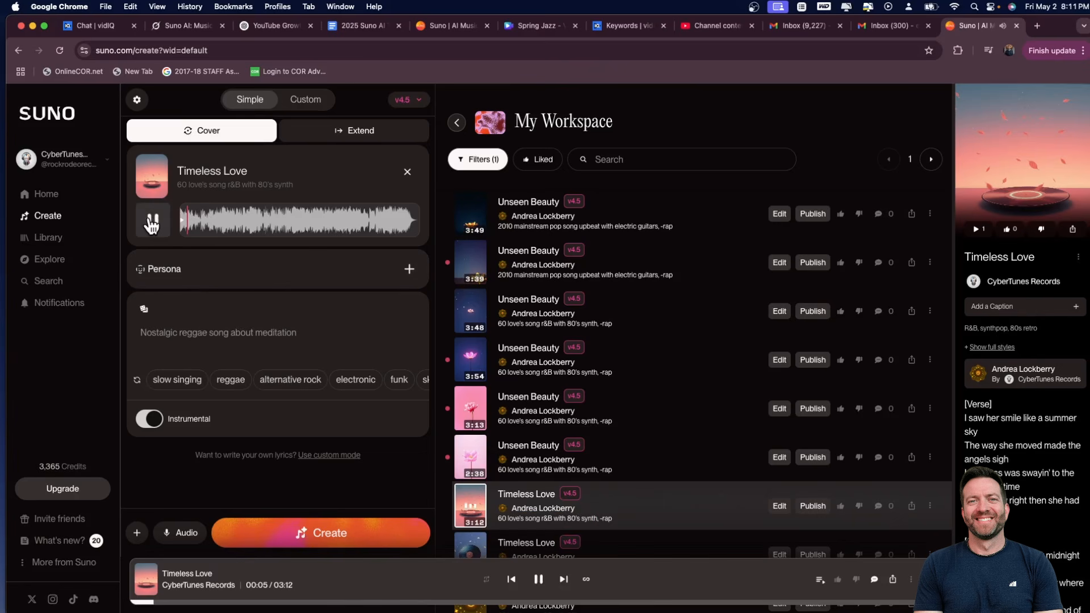
click(151, 223)
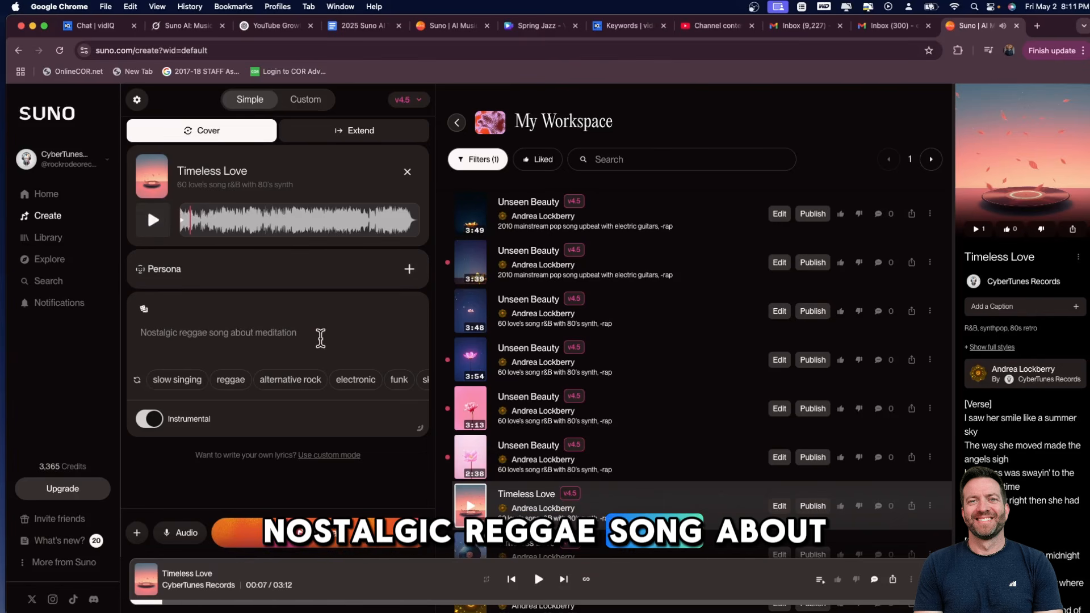
Describe the Timeless Love cover as "90's punk song" and generate it
click(233, 336)
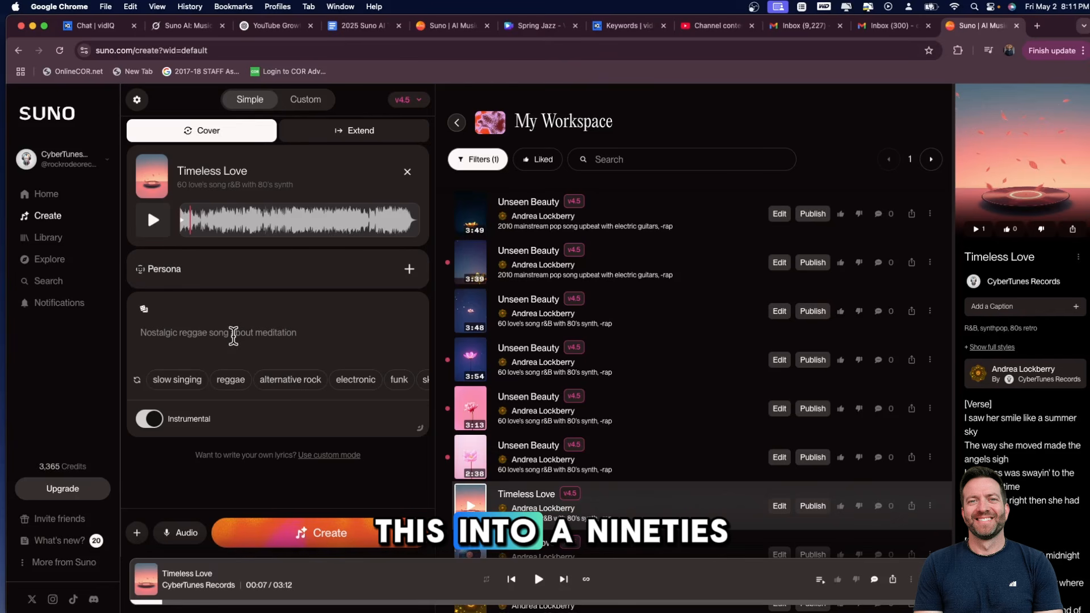
text(90's)
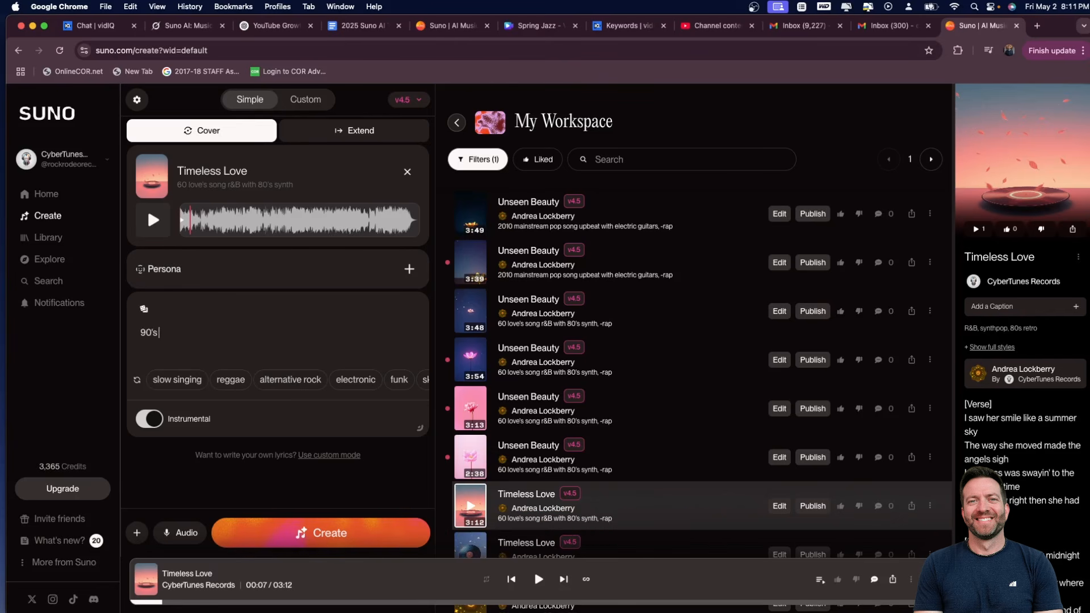
text( punk song)
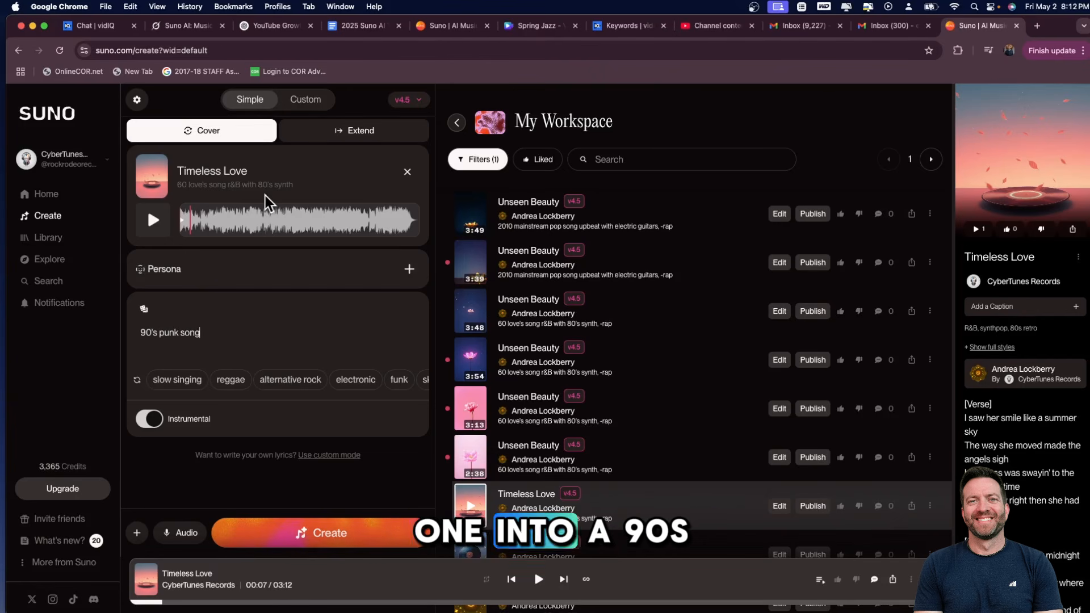
click(929, 507)
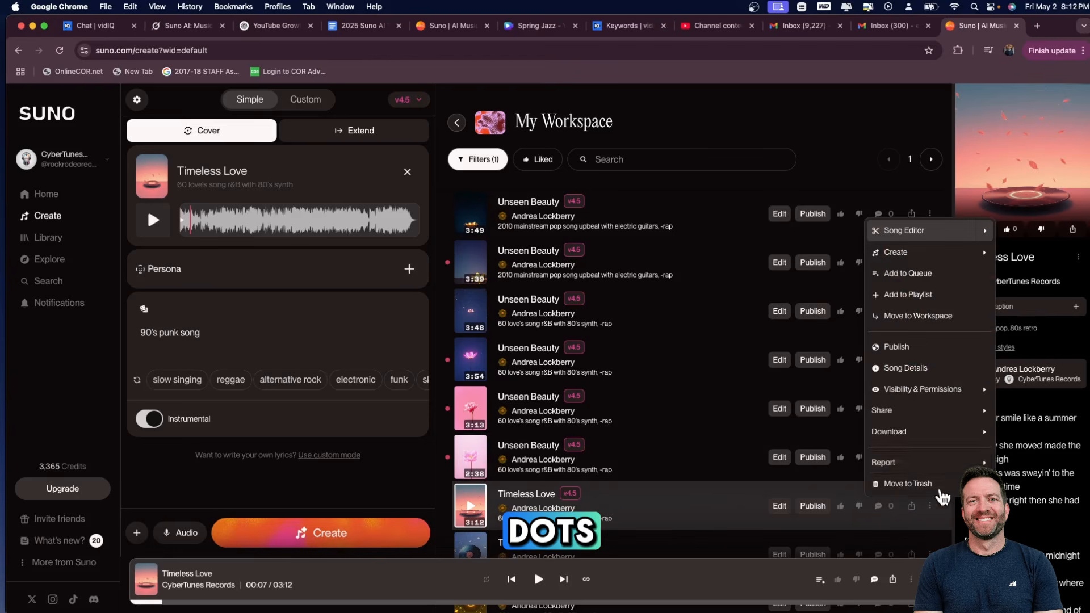
mouse_move(934, 255)
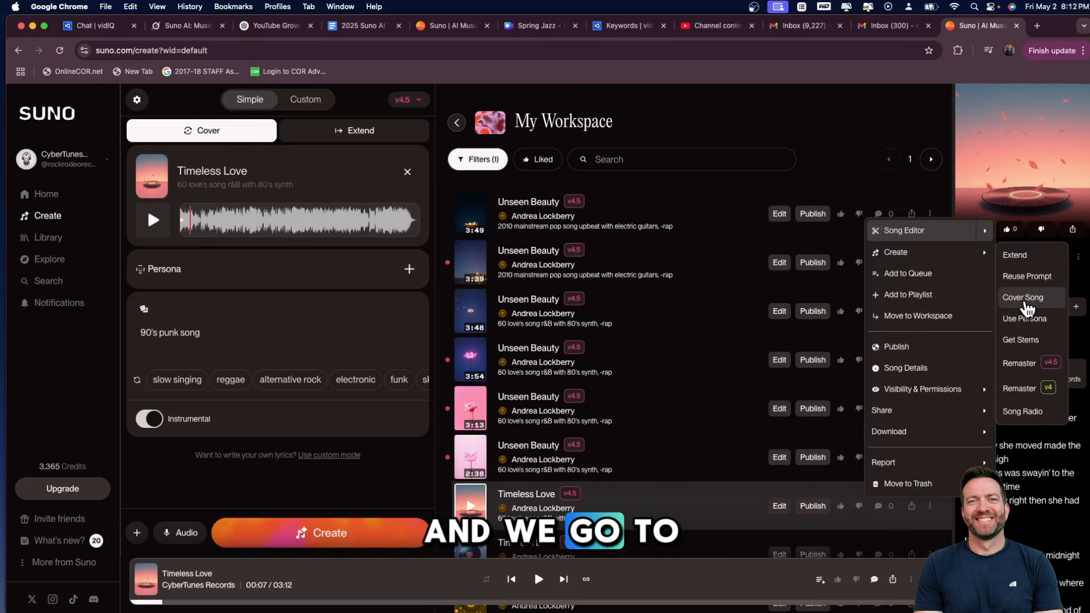
click(321, 535)
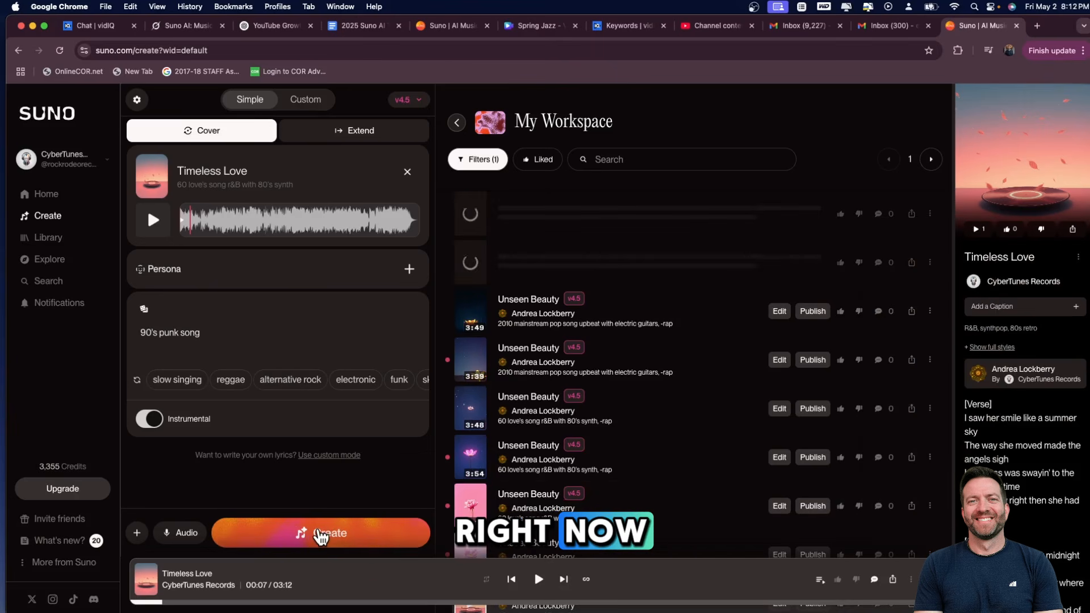
Listen to the first punk cover of Timeless Love and pause it
click(473, 215)
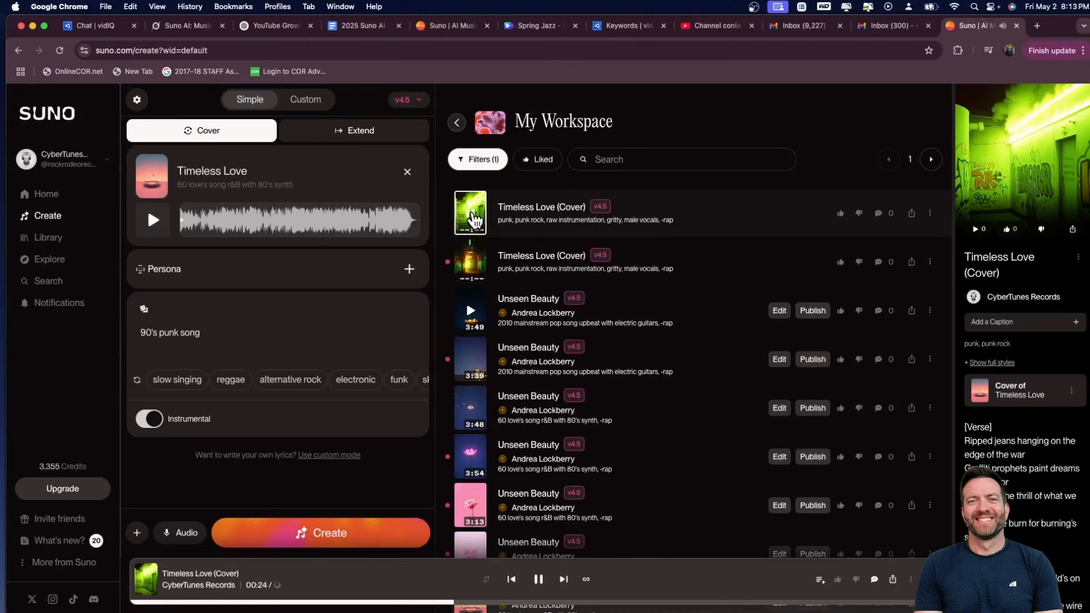
click(475, 218)
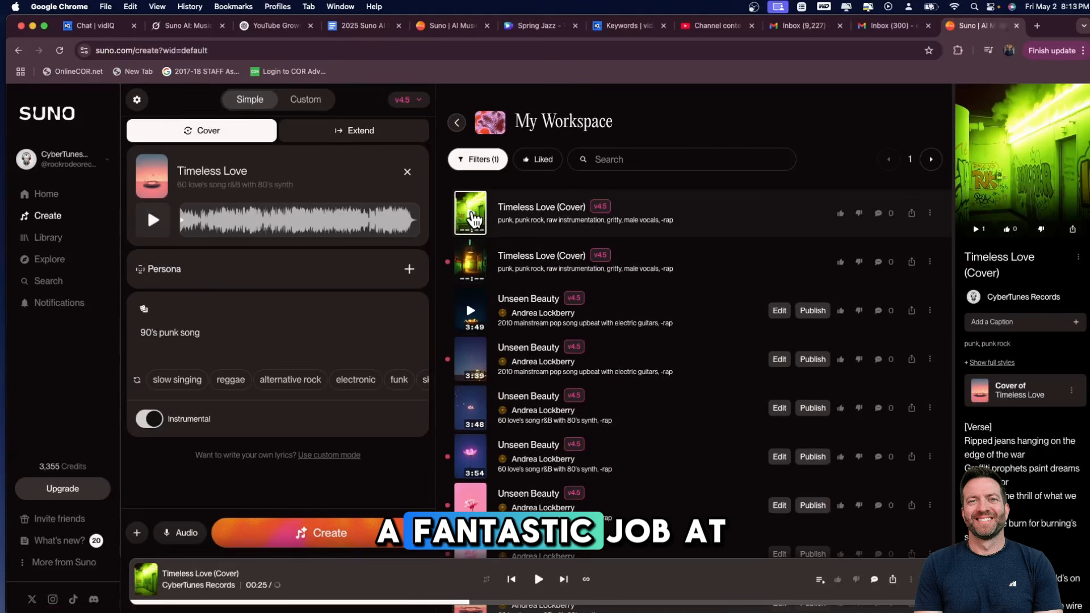
Return to the original 3:12 Timeless Love version, look through its song options, and dismiss them
scroll(474, 219, down, 1)
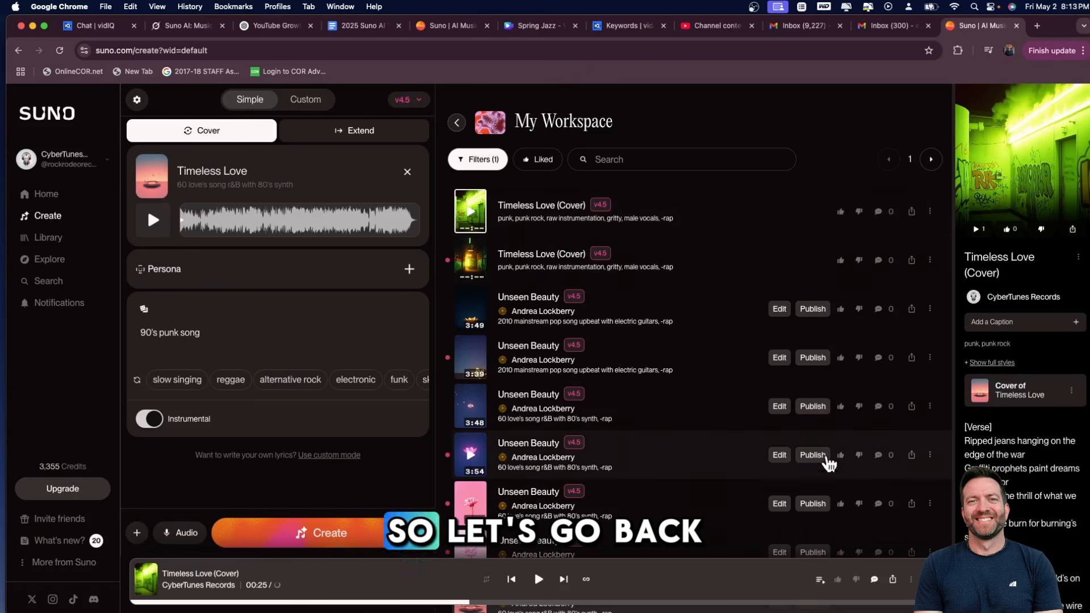
scroll(795, 478, down, 3)
scroll(796, 479, down, 1)
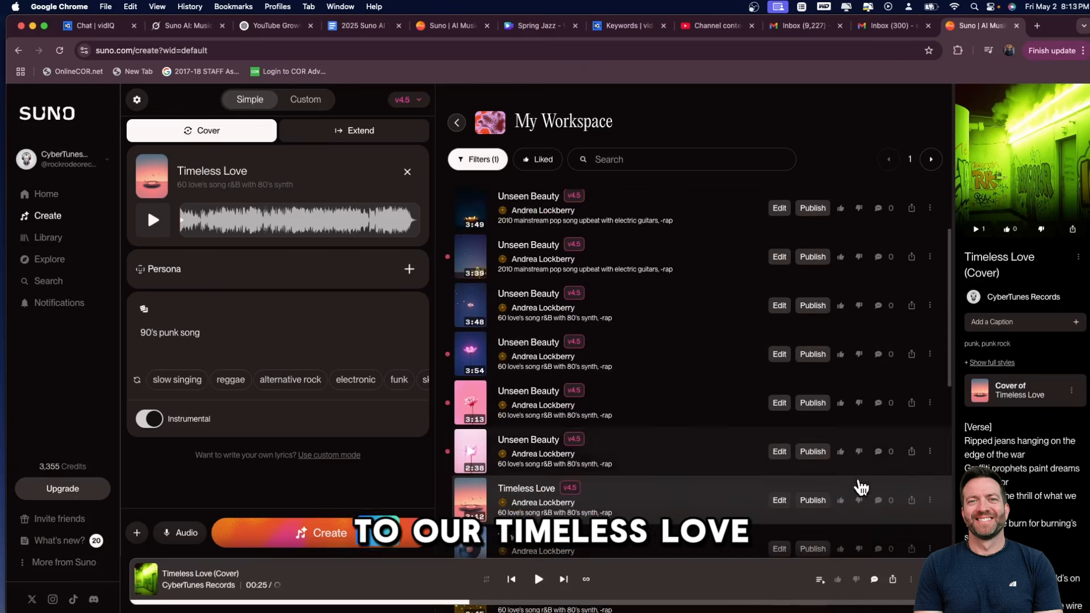
click(929, 500)
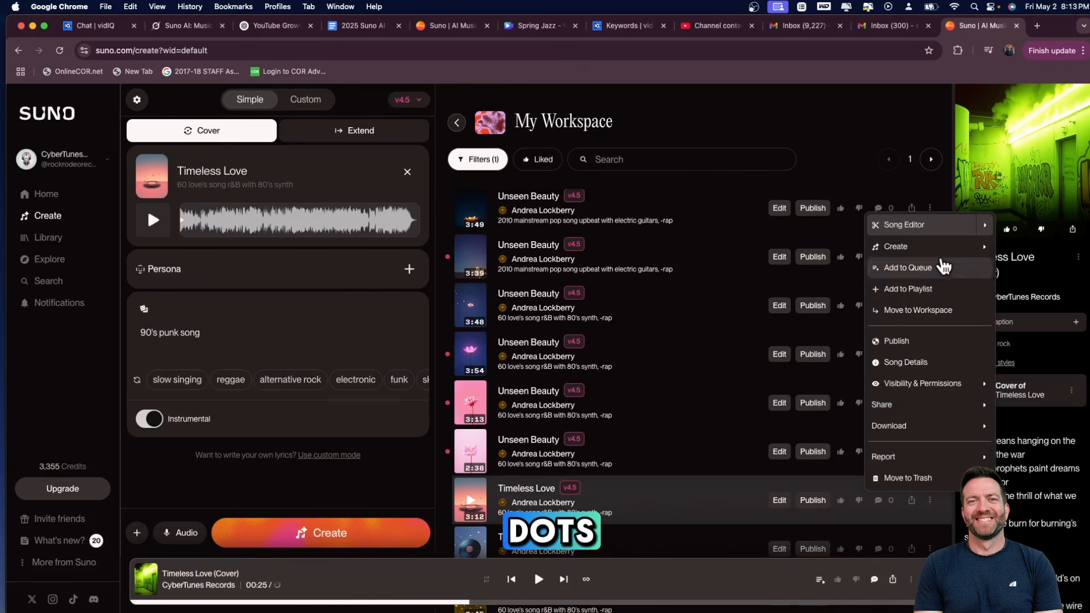
mouse_move(951, 250)
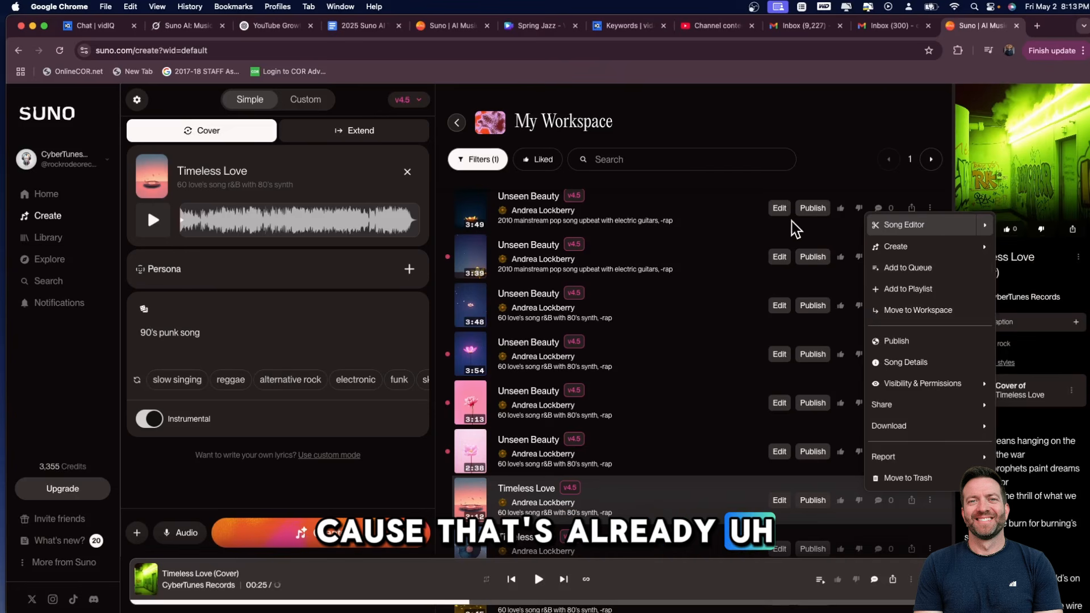
click(833, 121)
Play the opening of the 3:59 Echoes of the Void instrumental and pause it
scroll(693, 425, down, 5)
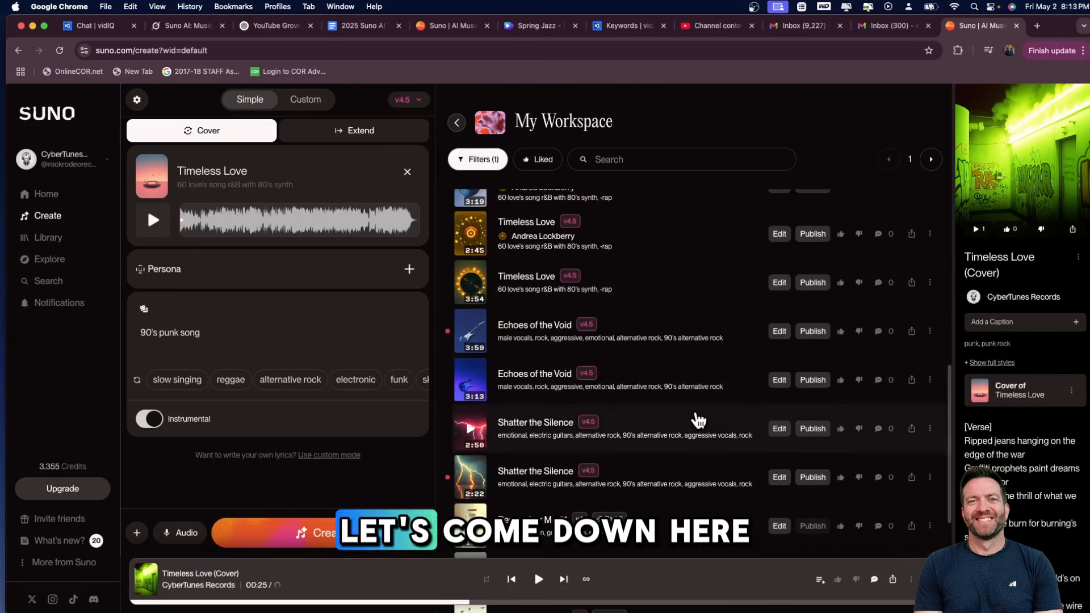
click(475, 339)
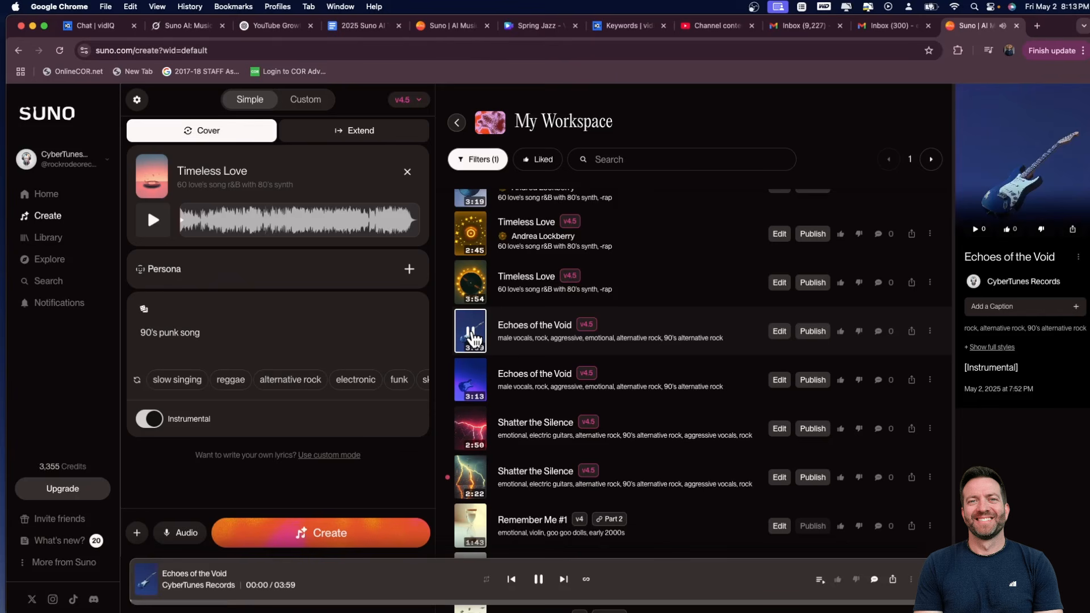
click(475, 340)
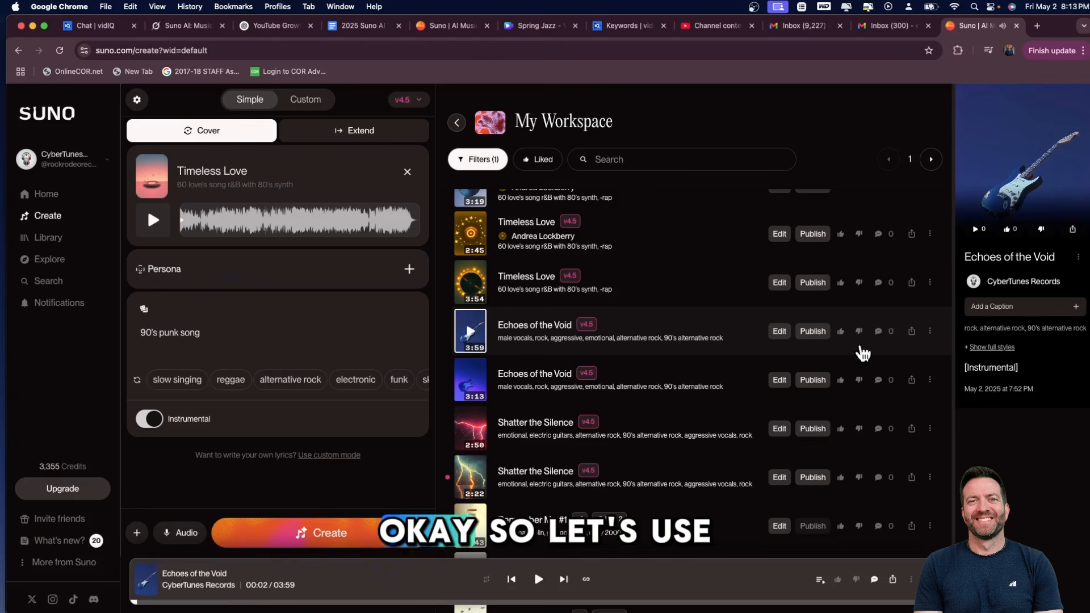
Examine the creation options and editable song details of the 3:59 Echoes of the Void, leaving without saving
click(933, 330)
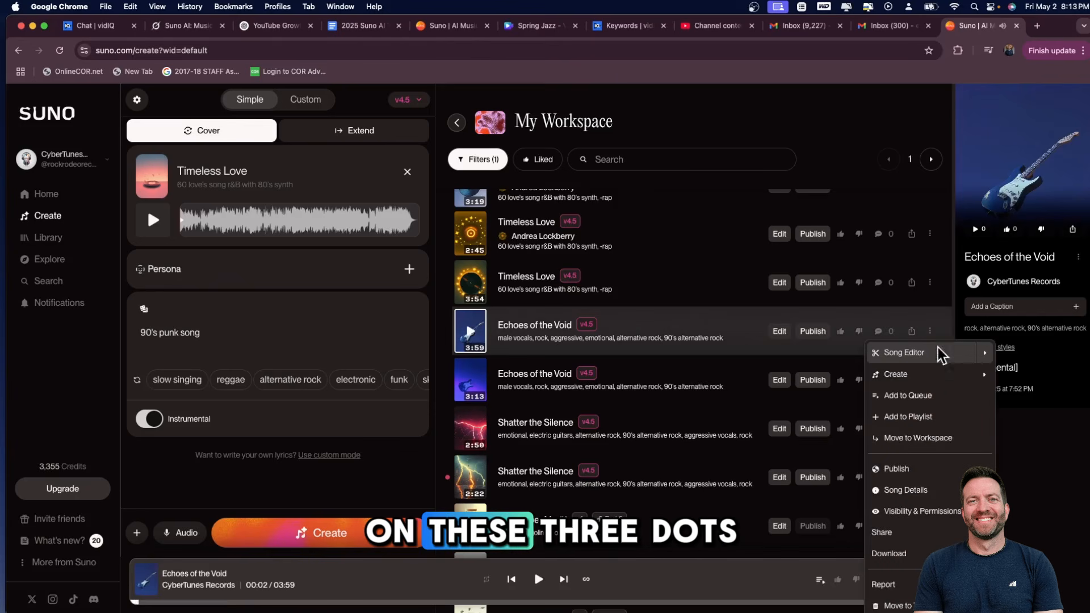
mouse_move(930, 376)
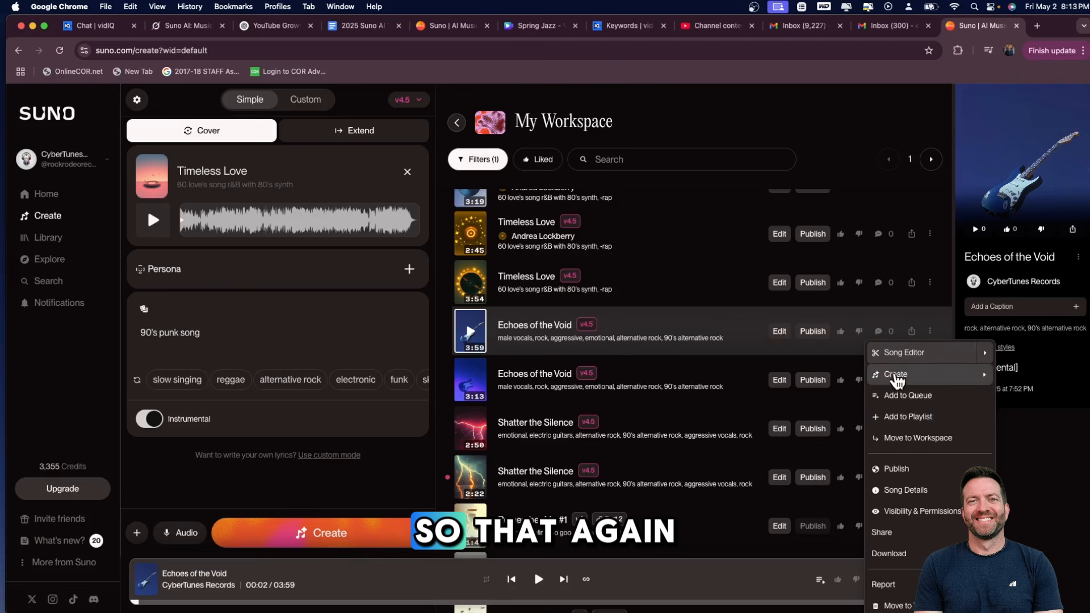
mouse_move(925, 379)
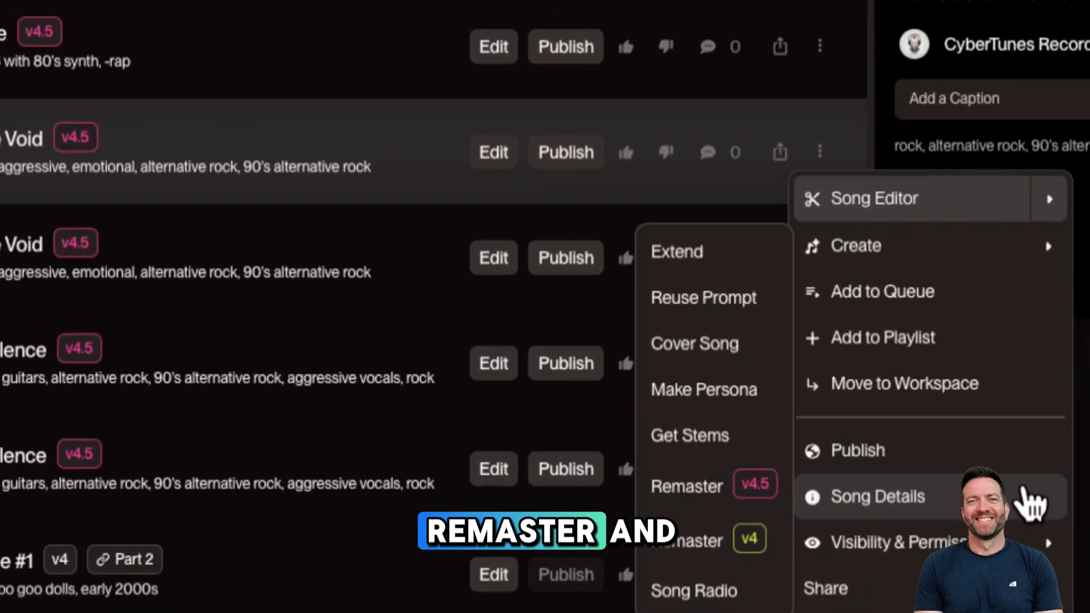
click(1021, 492)
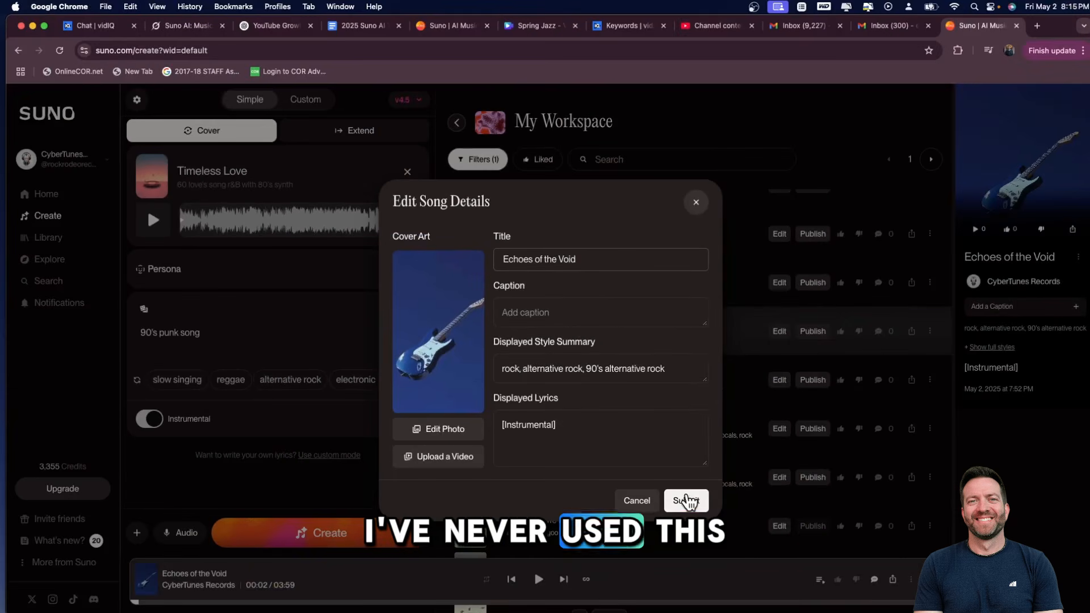
click(636, 501)
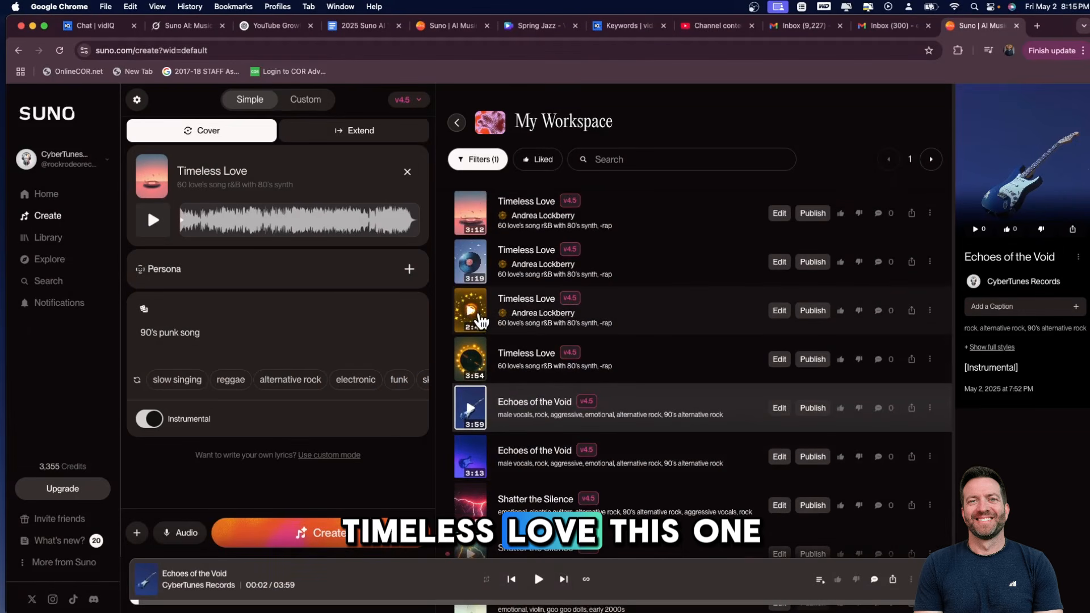
Remaster the original 3:12 Timeless Love song with v4.5
scroll(769, 291, up, 2)
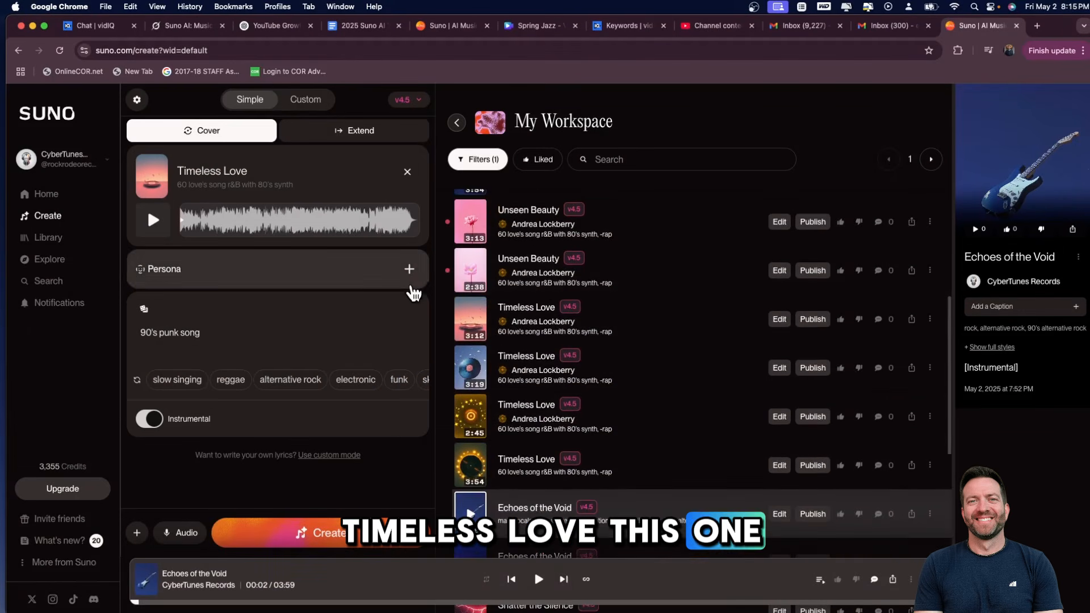
click(931, 320)
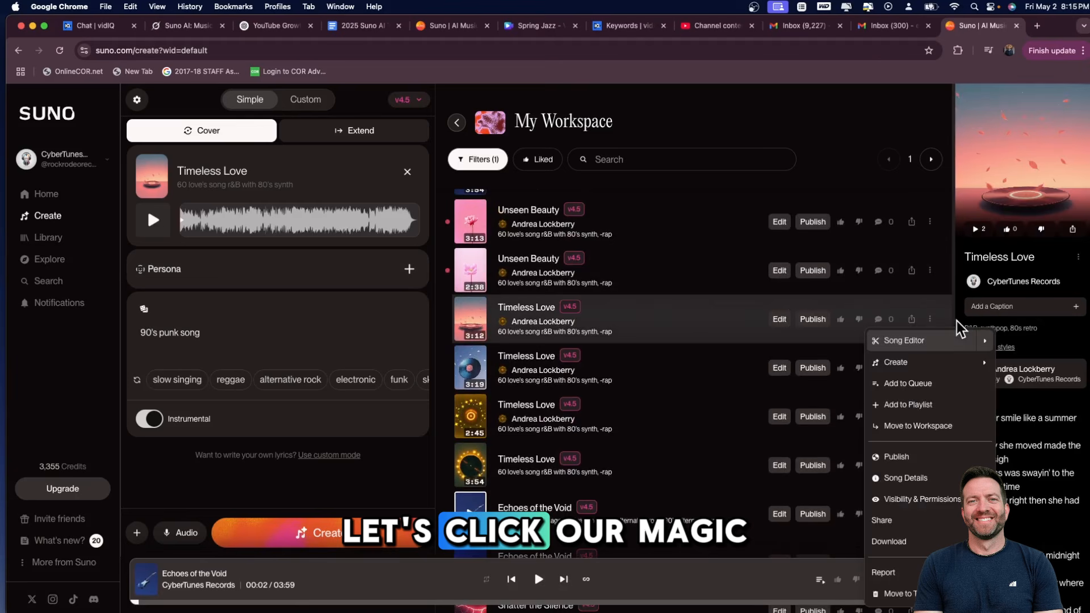
mouse_move(941, 362)
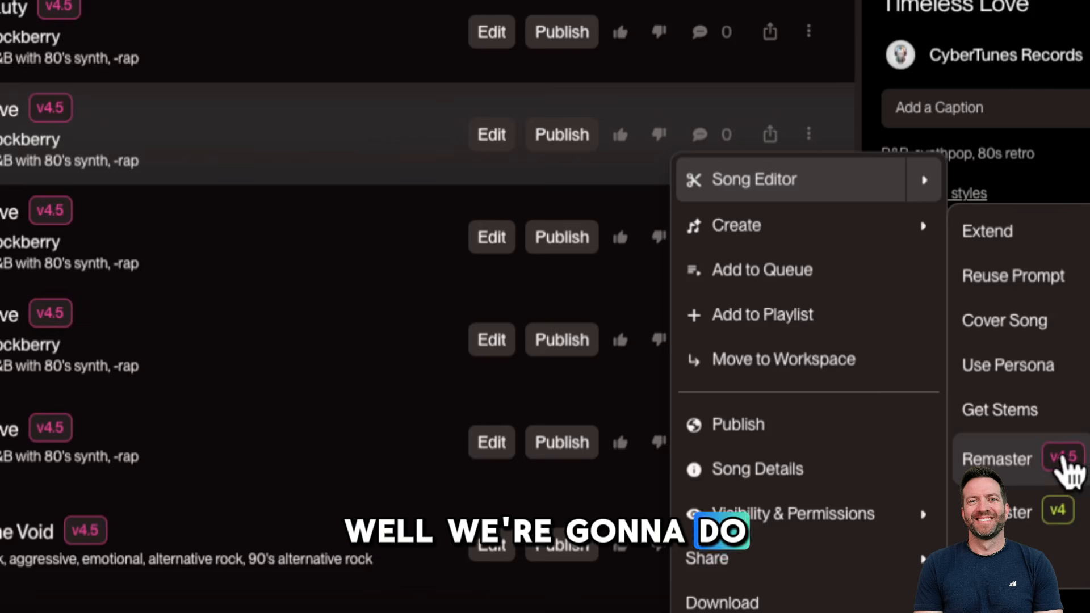
click(1051, 471)
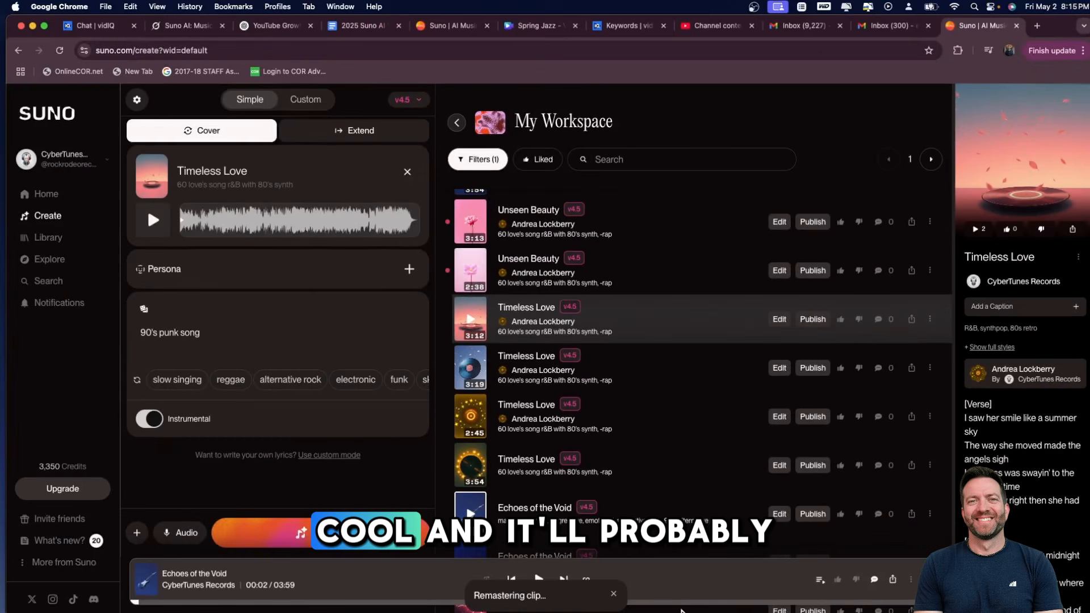
Play the opening of the first Timeless Love (Remastered) version and pause it
scroll(713, 390, up, 5)
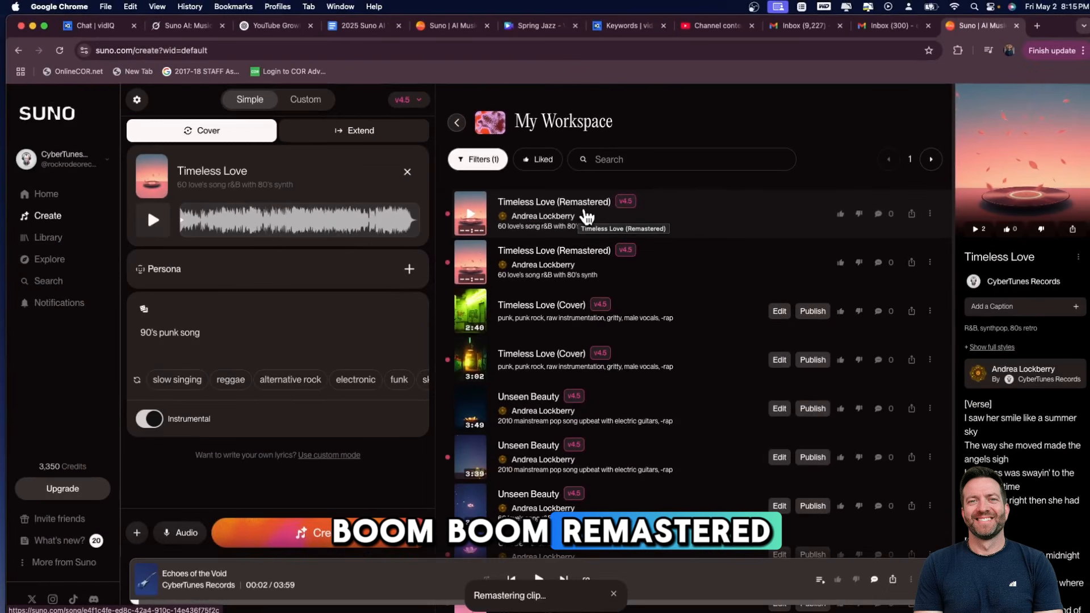
click(470, 219)
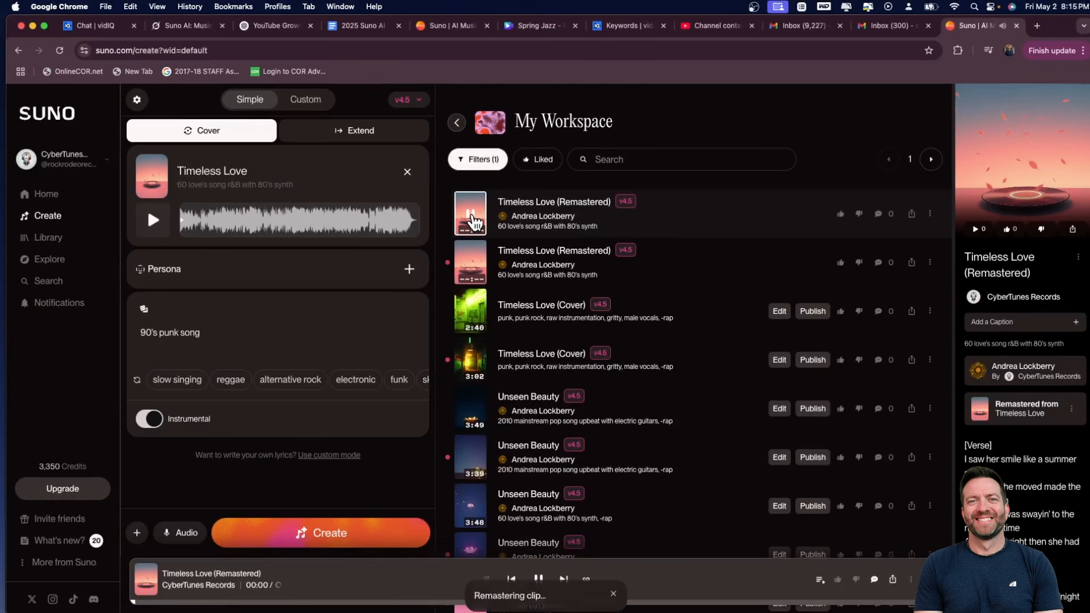
click(470, 219)
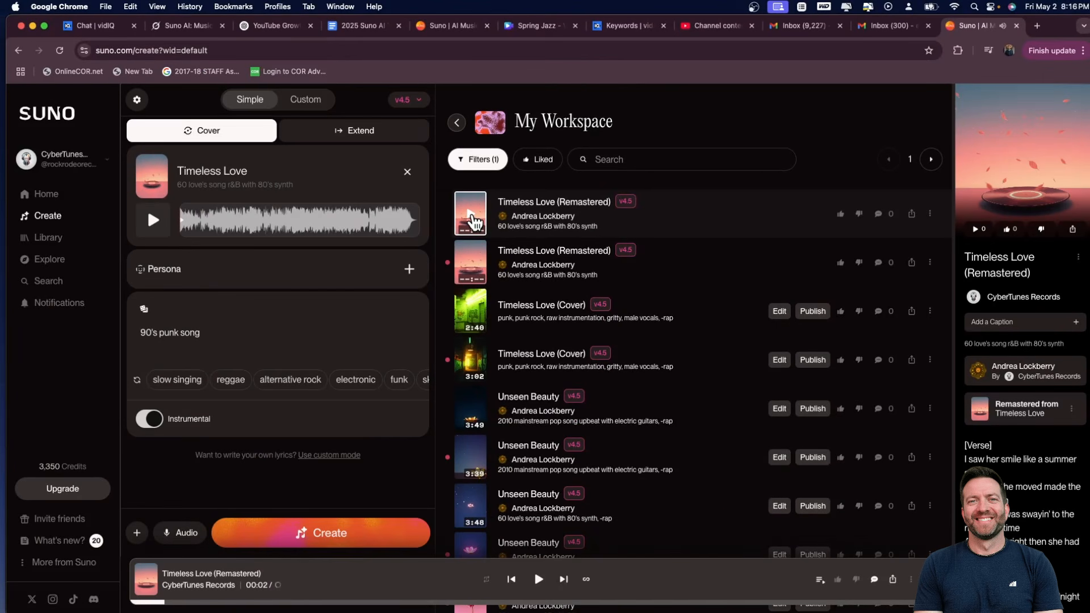
click(470, 218)
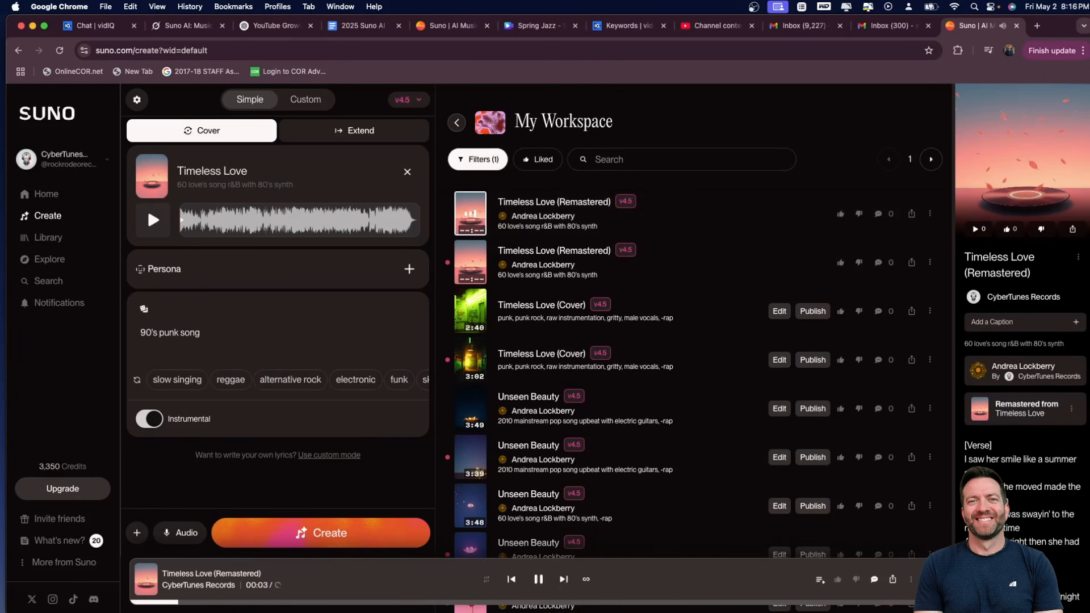
click(475, 218)
Compare the original 3:12 Timeless Love with its first remastered version by listening to both
scroll(560, 297, down, 10)
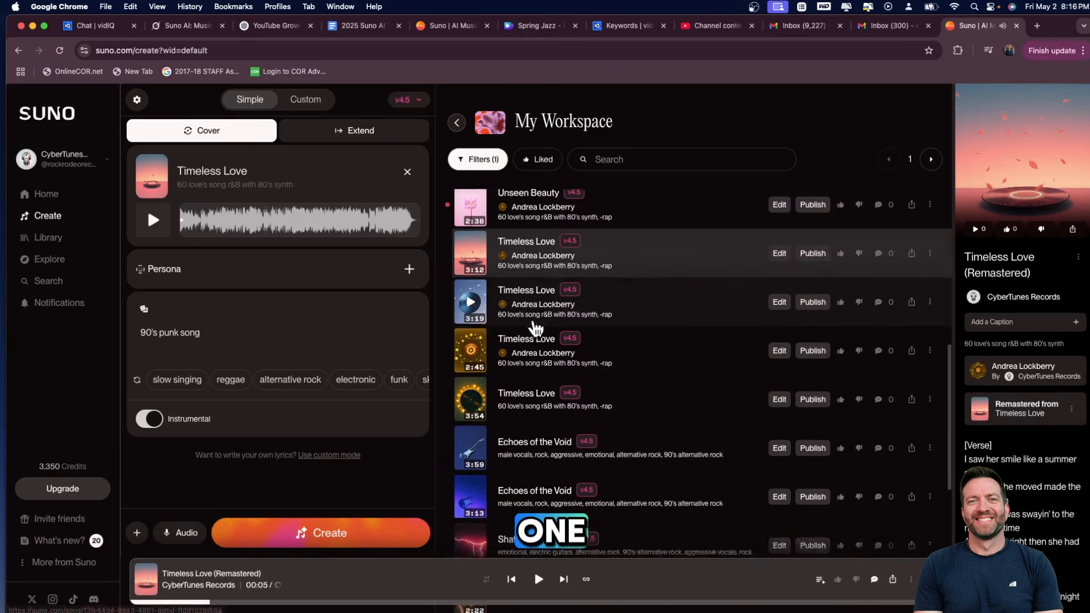
scroll(470, 310, up, 1)
click(476, 332)
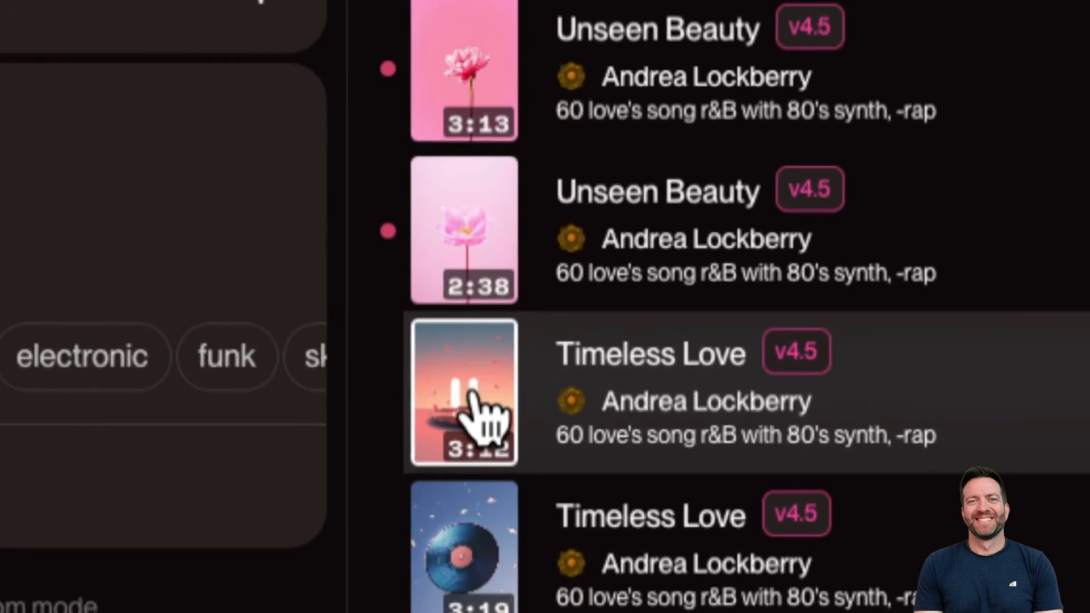
click(472, 393)
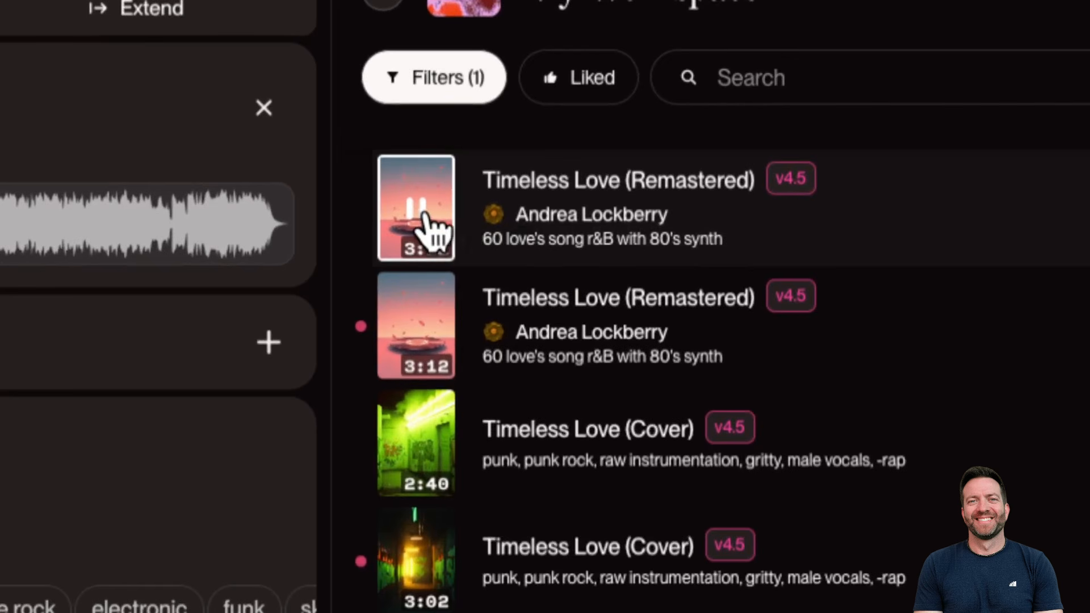
scroll(432, 227, down, 15)
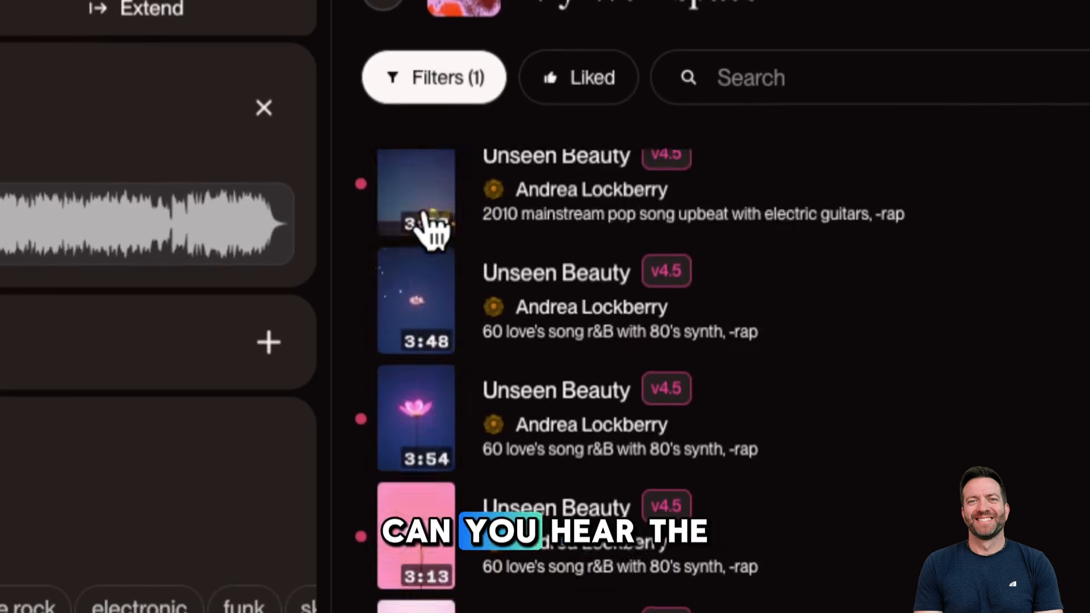
scroll(432, 227, up, 3)
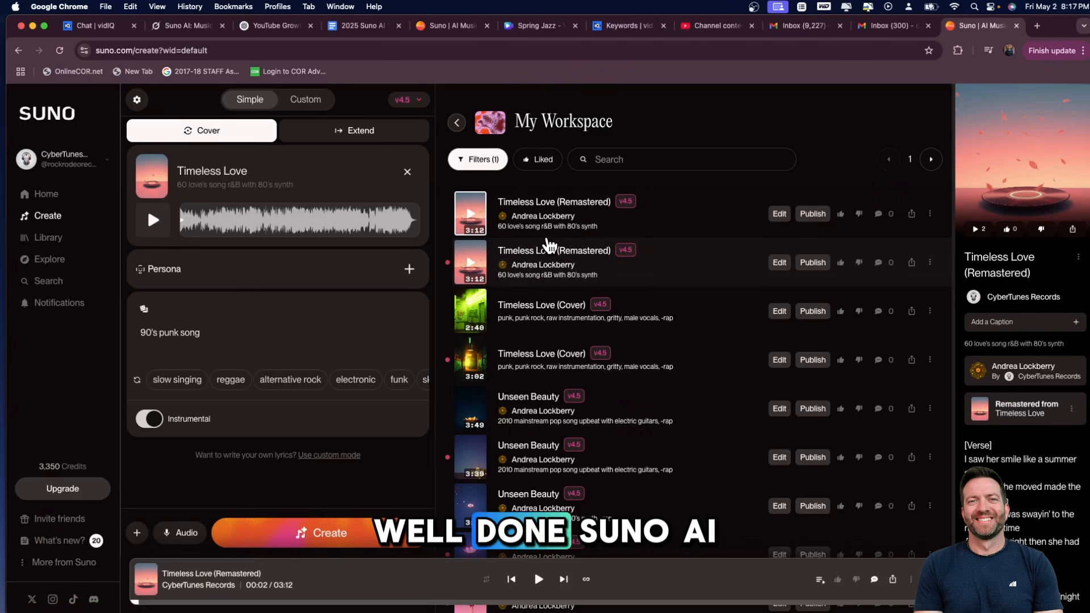
Open the song radio based on the first Timeless Love (Remastered) version
click(930, 213)
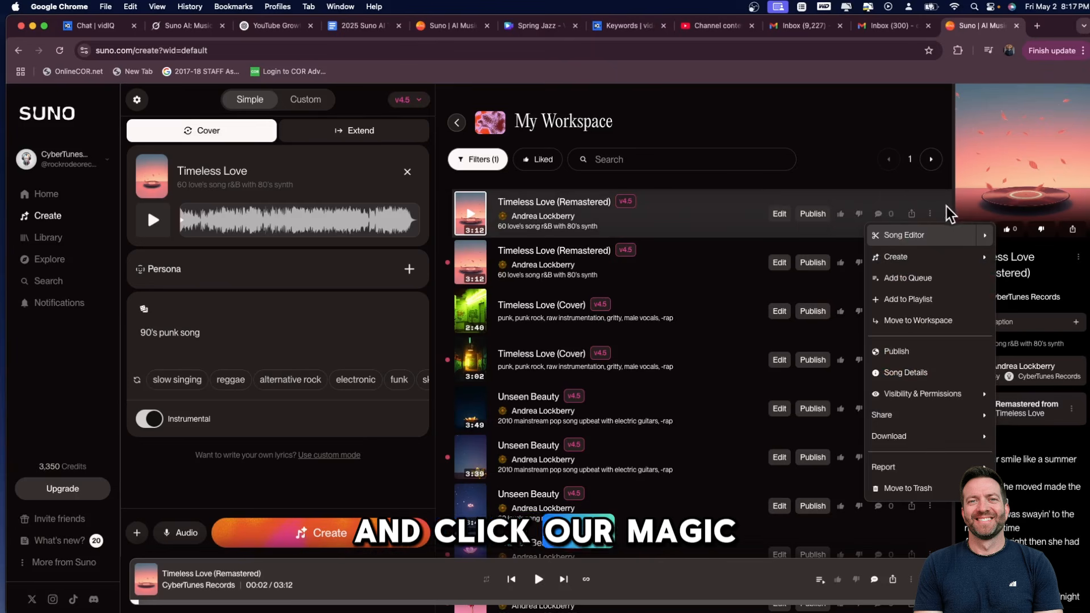
mouse_move(931, 254)
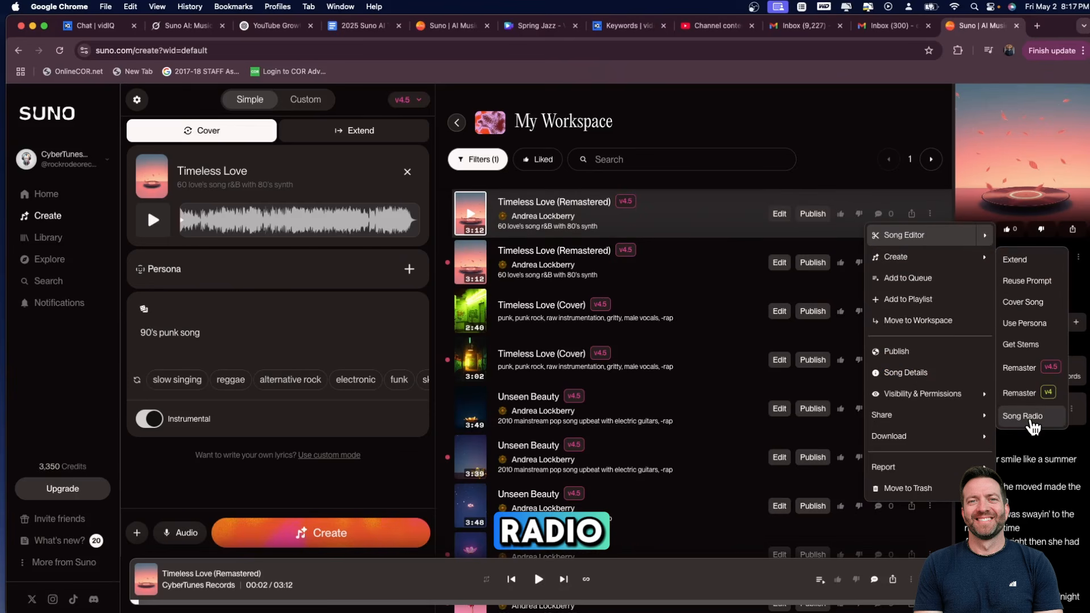
click(1029, 422)
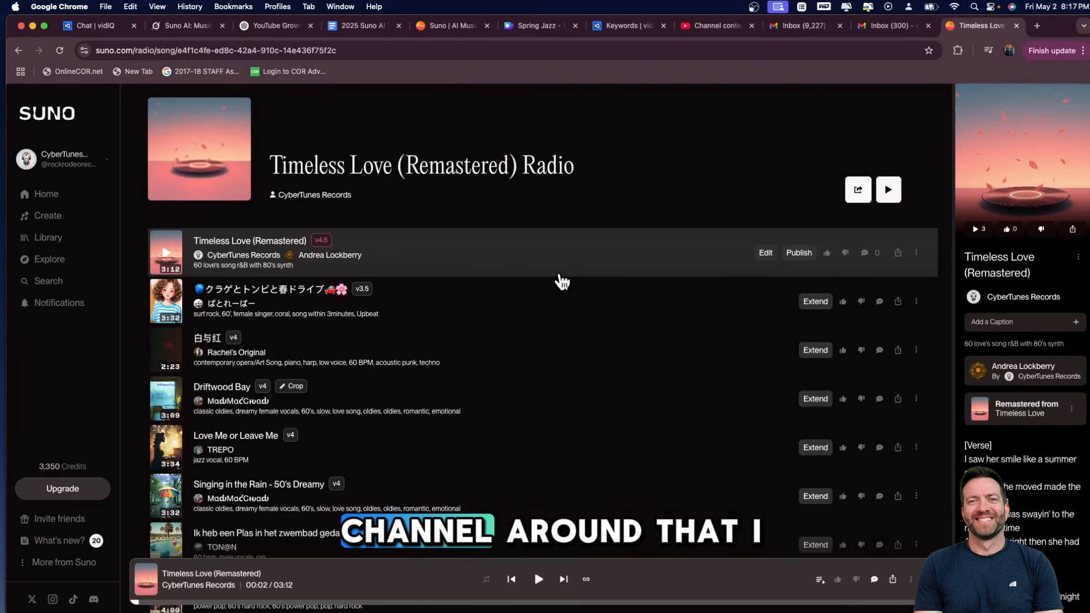
Look over the remastered song's options on its radio page and return to the creation workspace
click(915, 255)
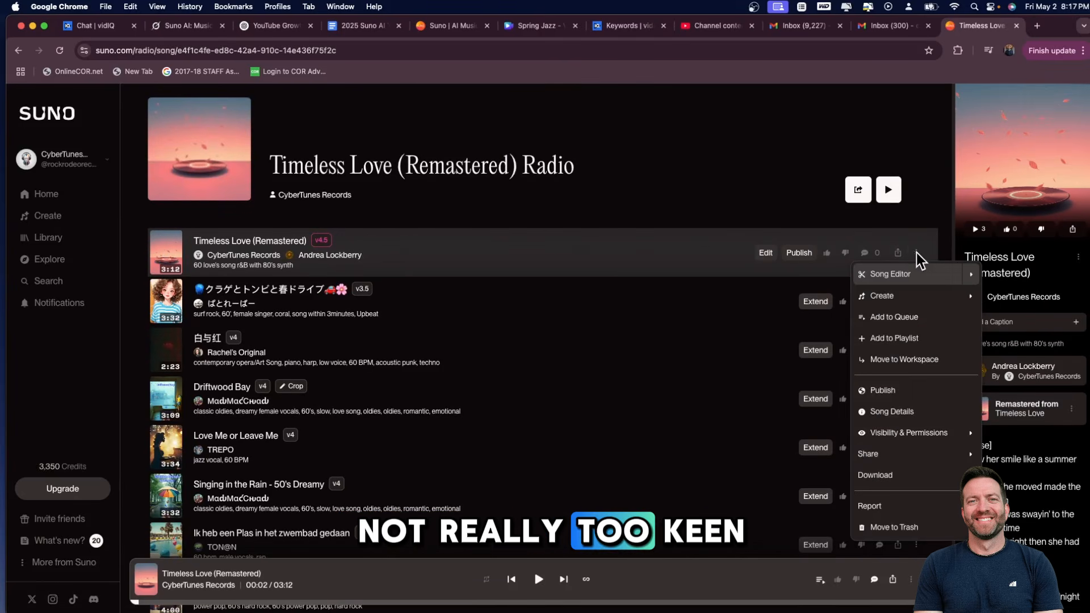
mouse_move(895, 308)
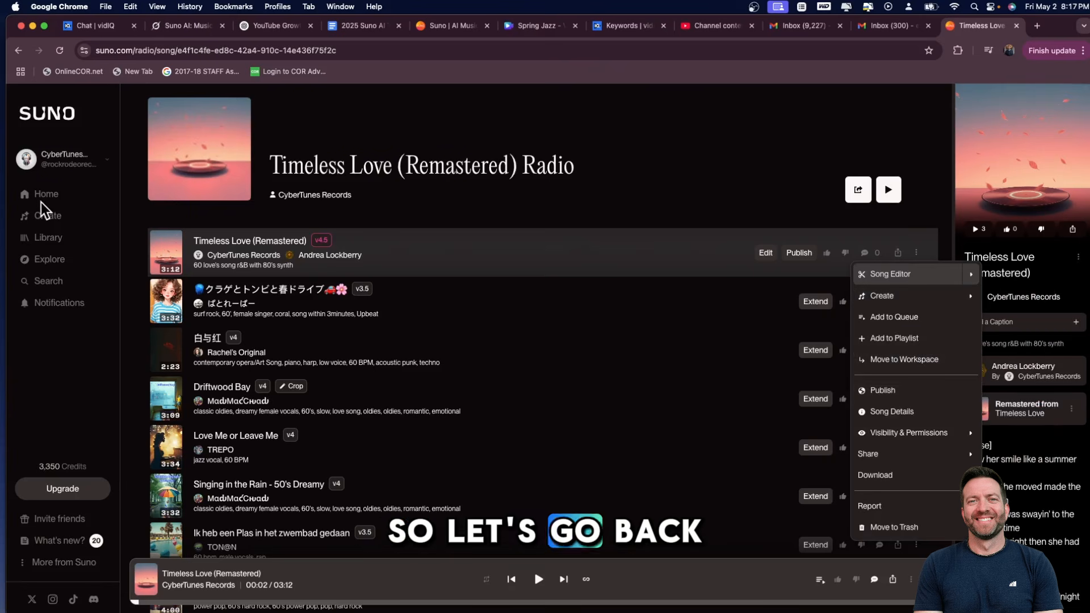
click(46, 216)
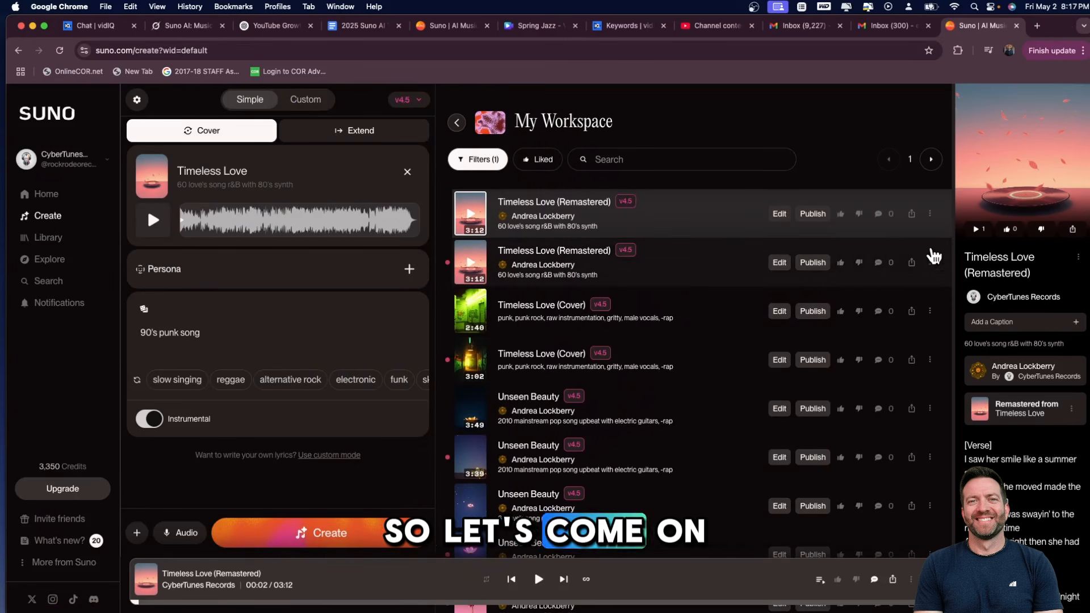
Review the first remastered song's options and editable song details, closing the details without saving
click(930, 214)
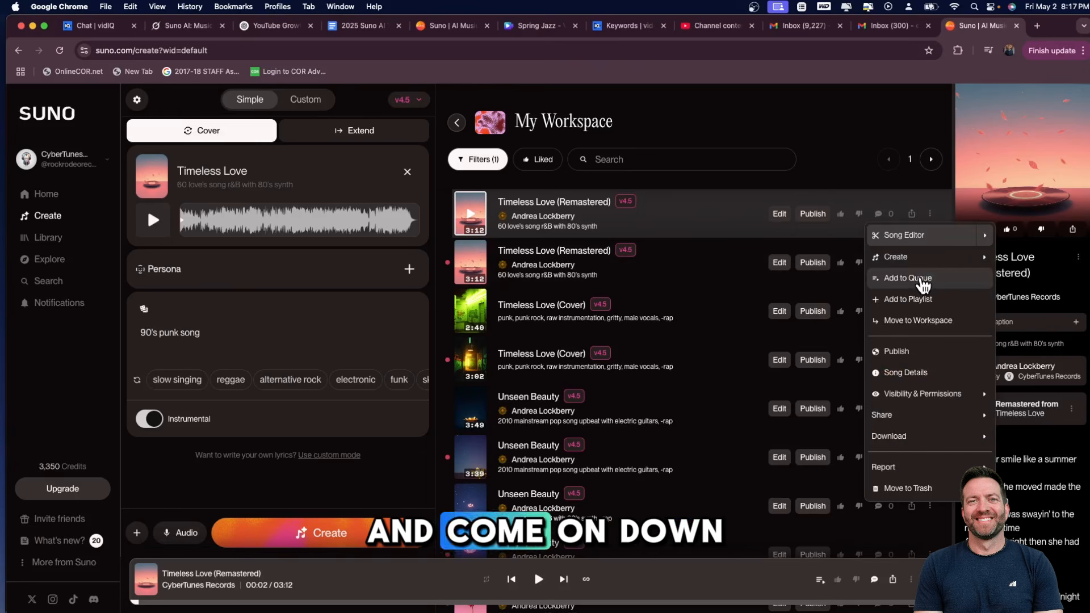
mouse_move(919, 260)
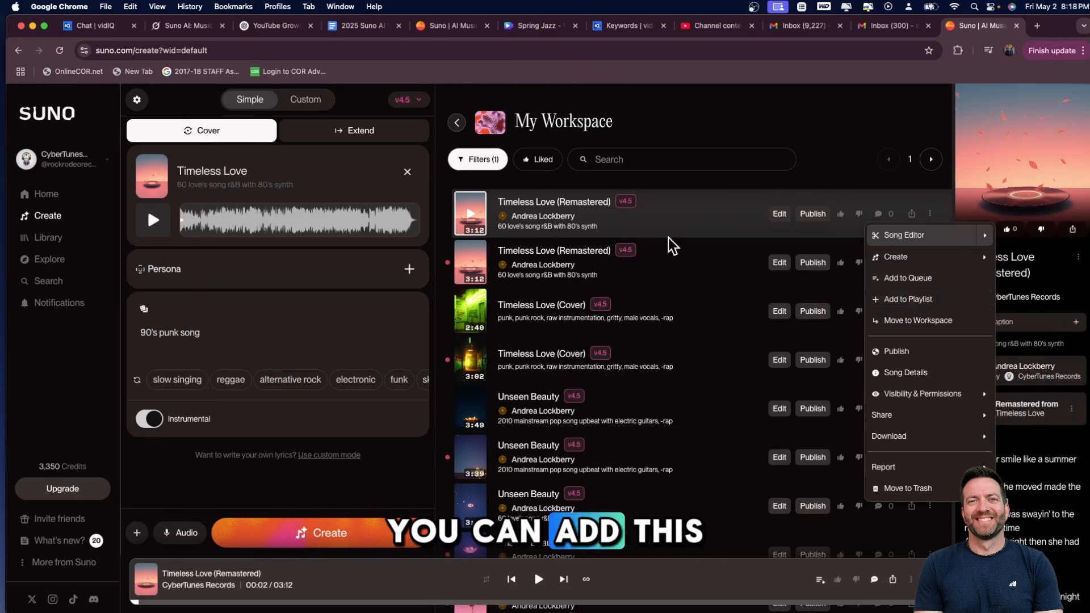
click(903, 374)
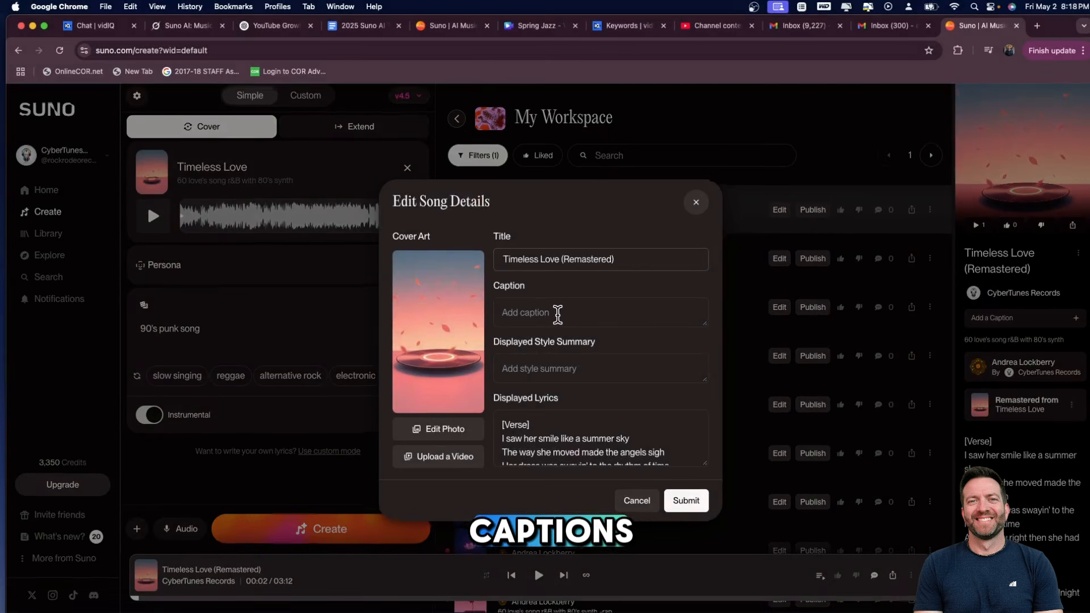
click(696, 202)
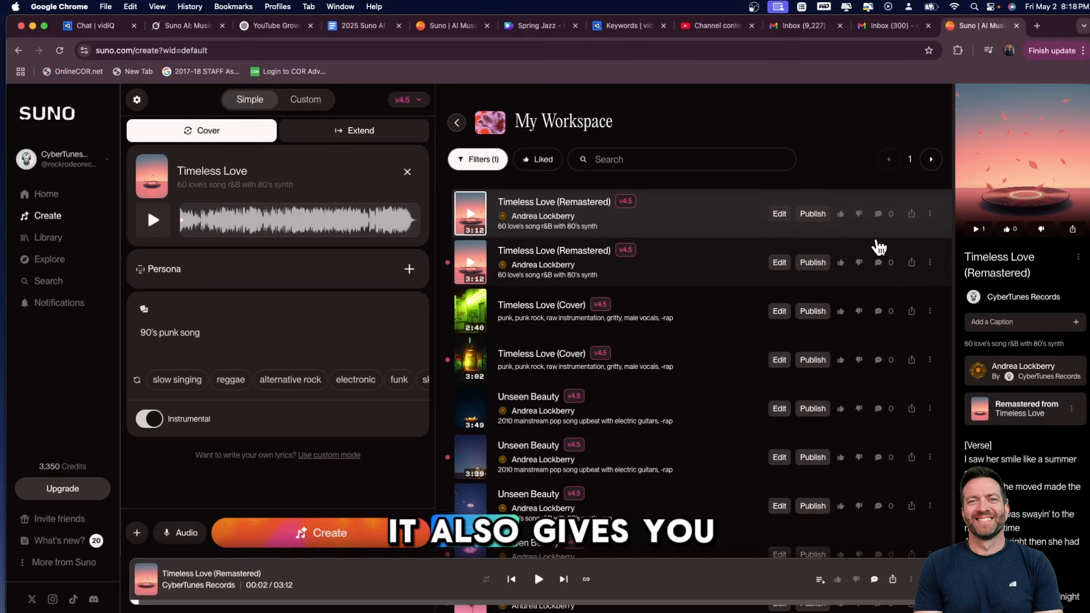
Examine the visibility, permissions and sharing options of the first Timeless Love (Remastered) version
scroll(923, 253, down, 1)
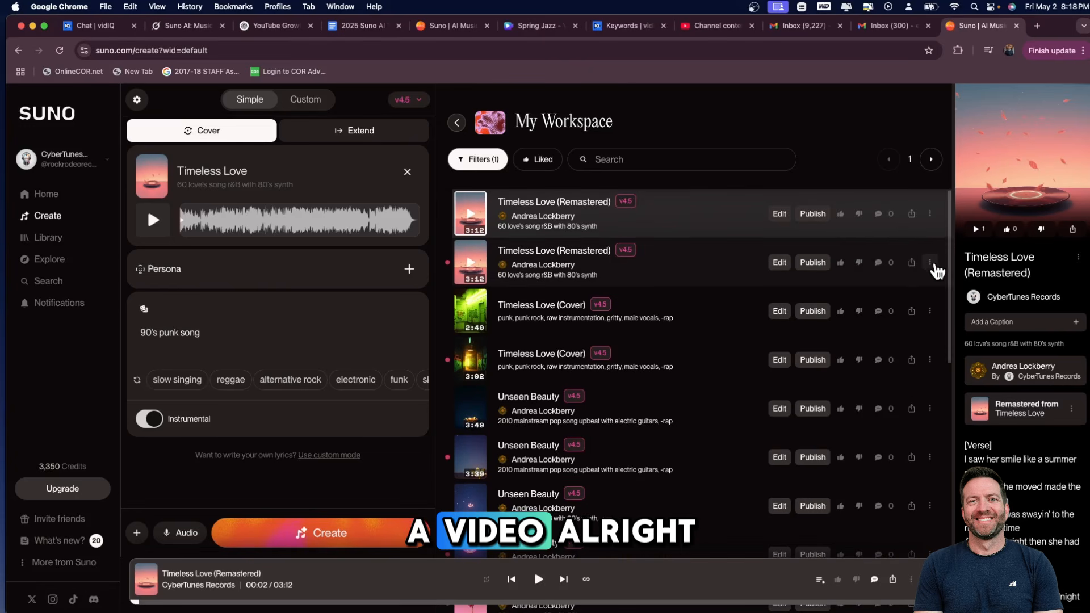
click(930, 213)
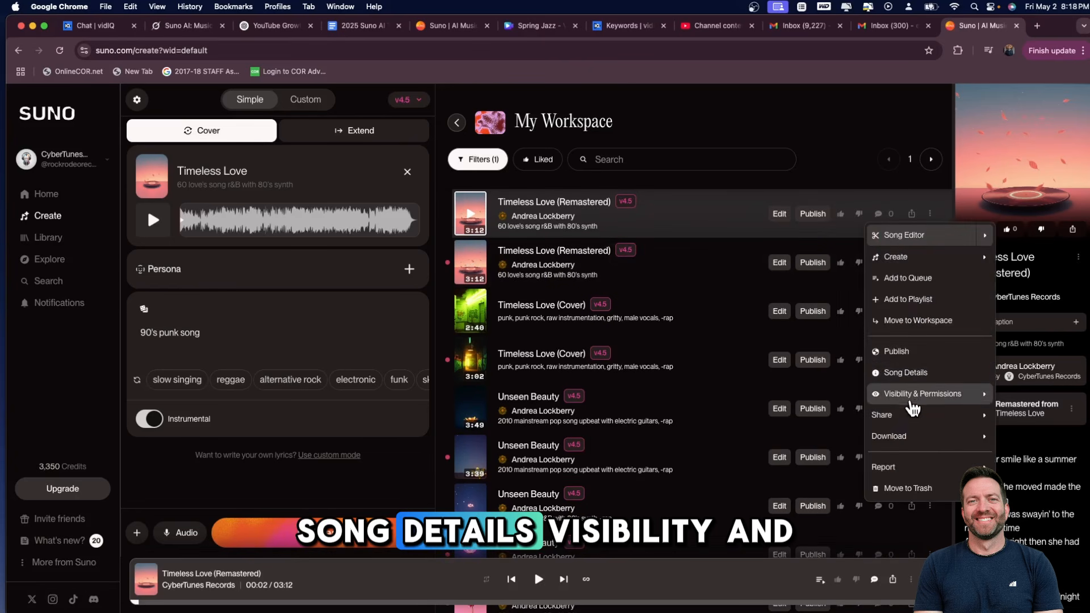
mouse_move(914, 396)
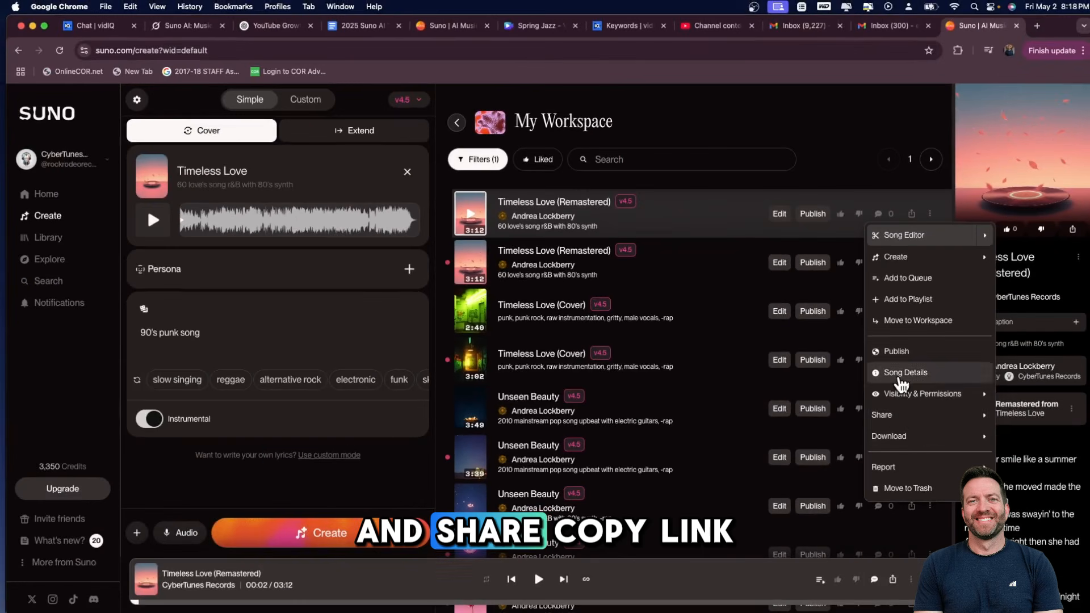
mouse_move(913, 425)
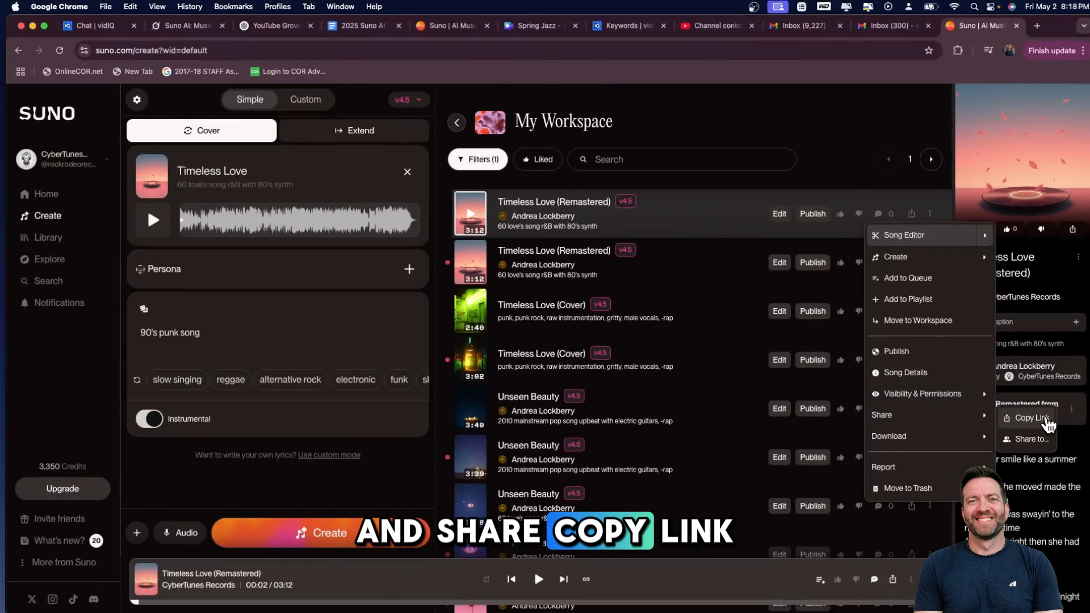
Generate a video for the first Timeless Love (Remastered) version from its download options
mouse_move(904, 448)
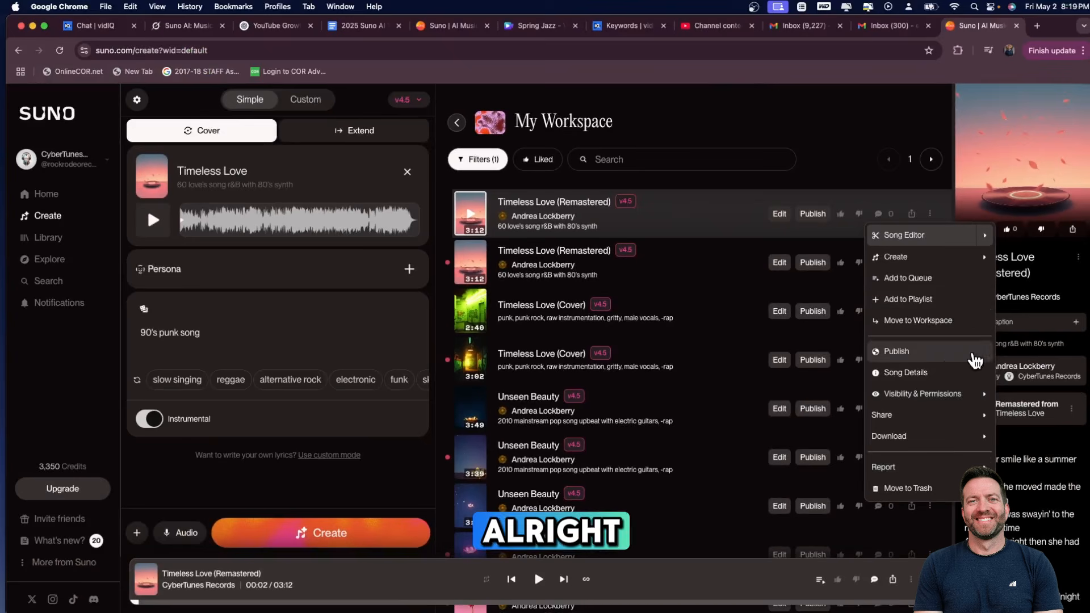
mouse_move(930, 440)
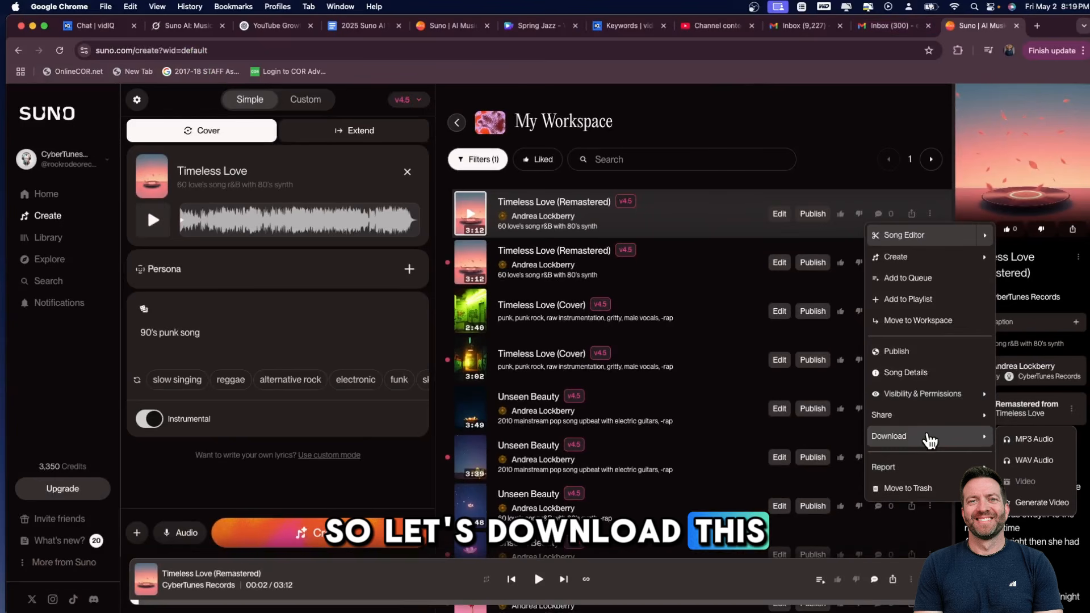
click(1035, 503)
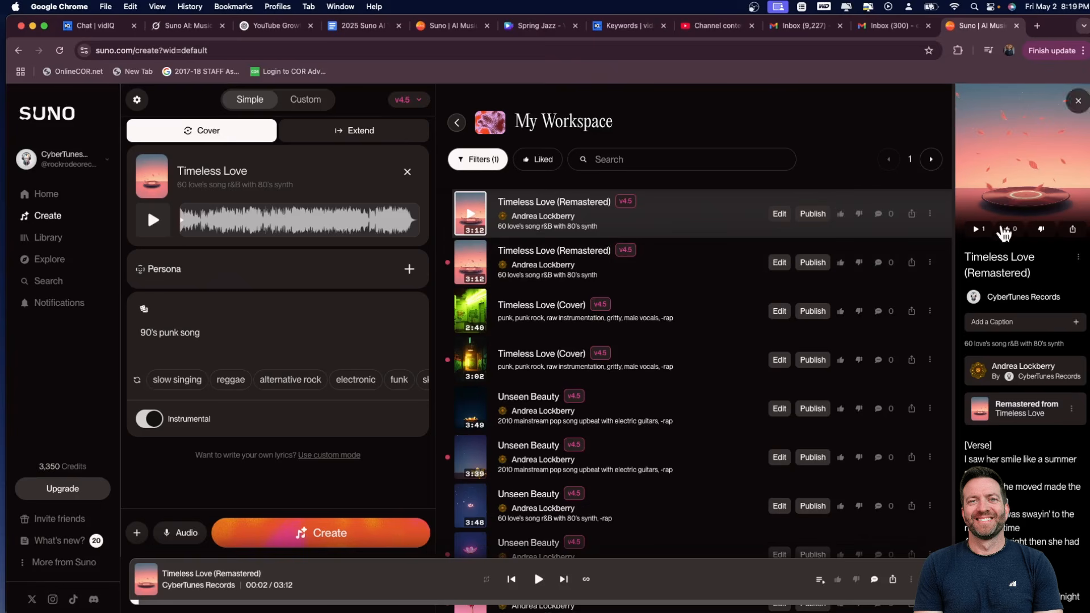
Download the generated video of the first Timeless Love (Remastered) version and view it in the browser
click(930, 215)
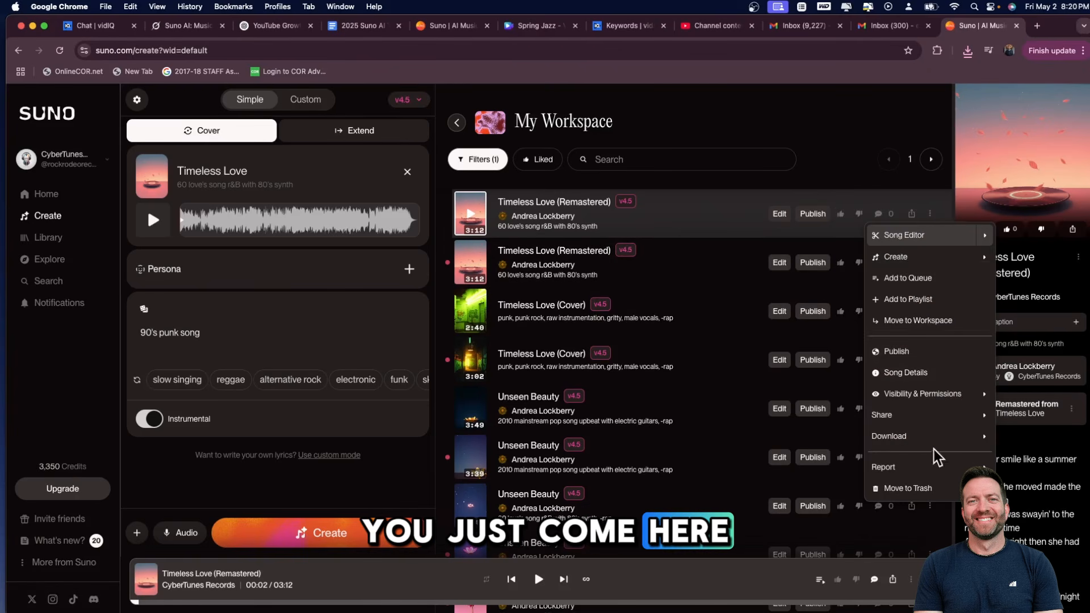
mouse_move(935, 439)
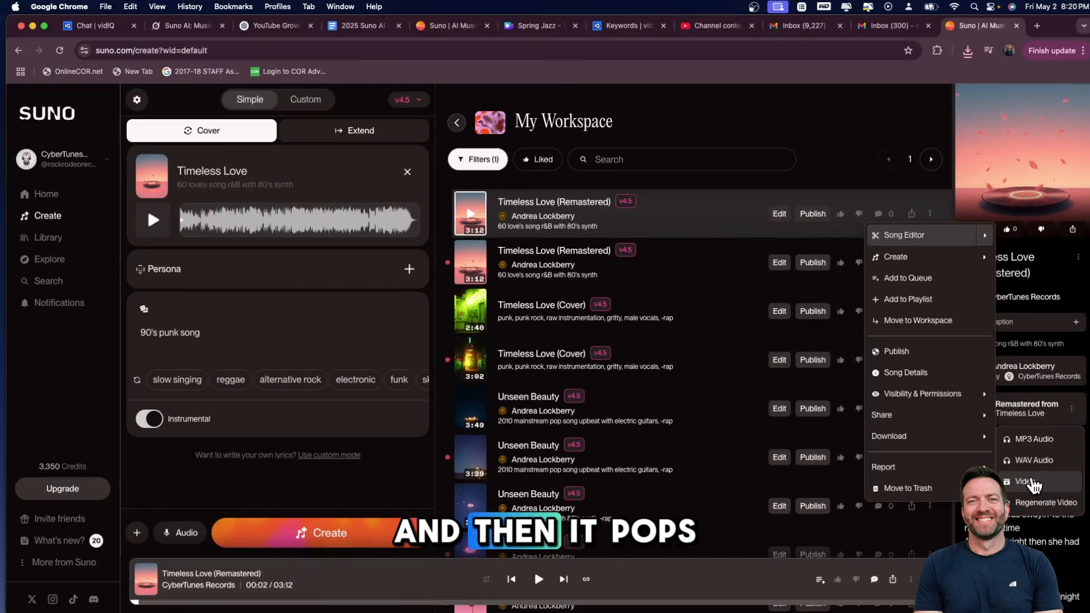
click(1032, 481)
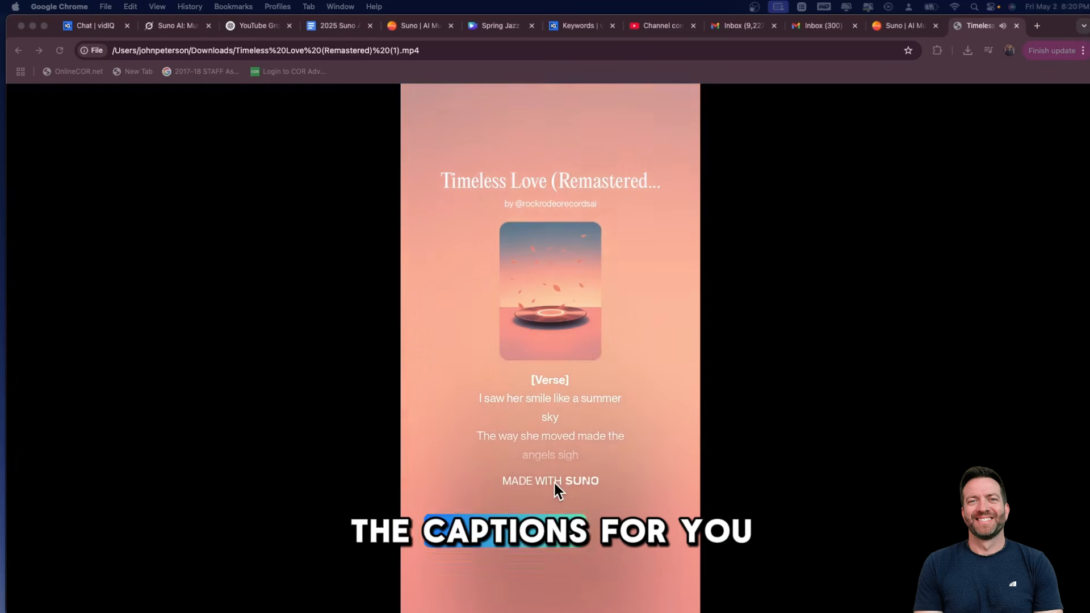
Watch the downloaded Timeless Love (Remastered) video, skip ahead to the second verse, pause it, and return to the Suno workspace
click(585, 440)
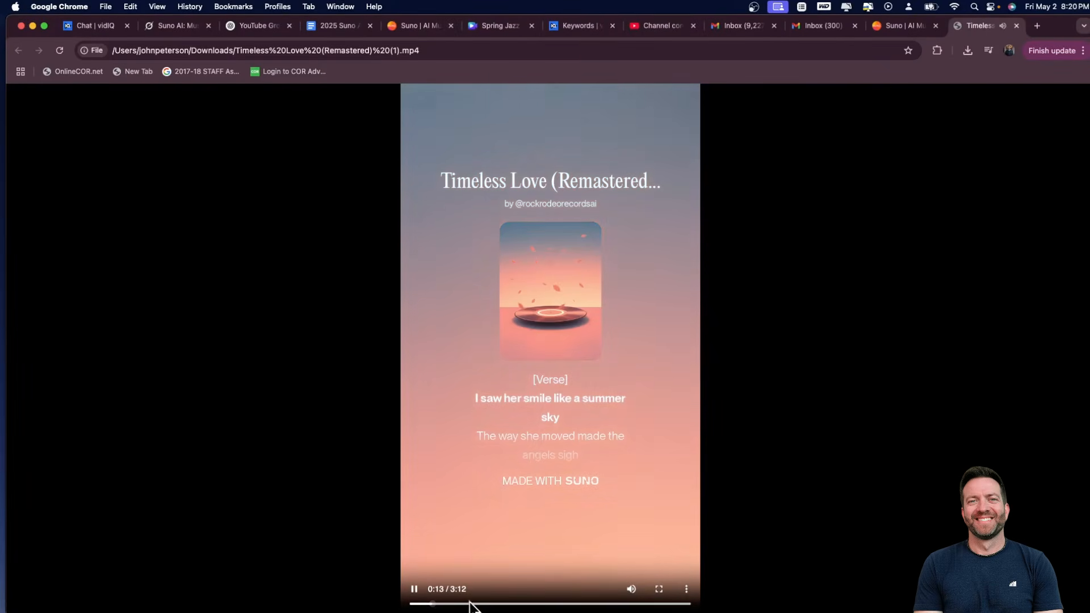
drag(470, 605, 522, 607)
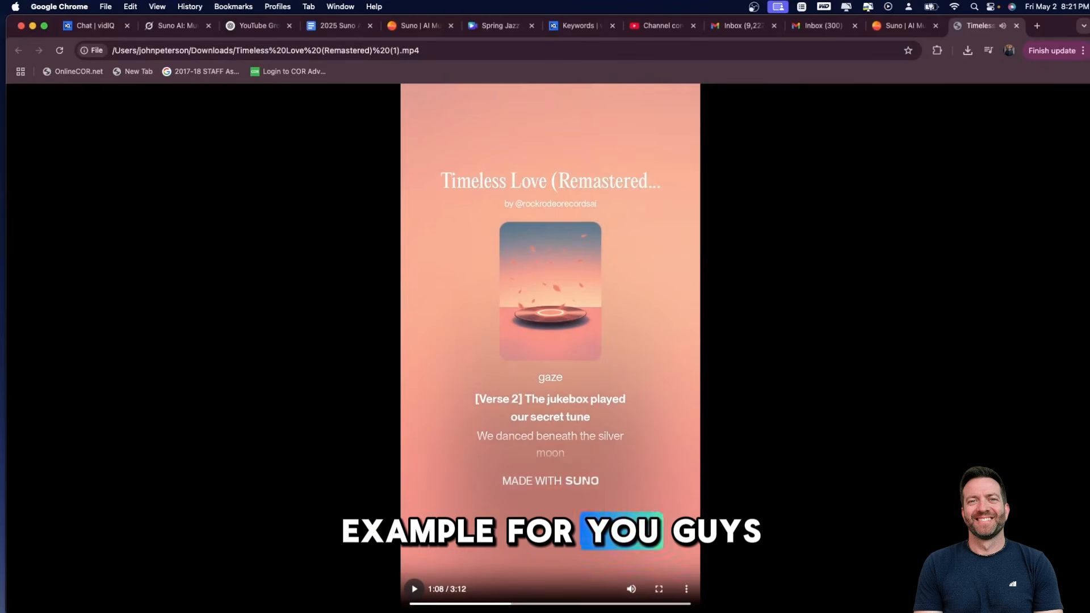
click(902, 26)
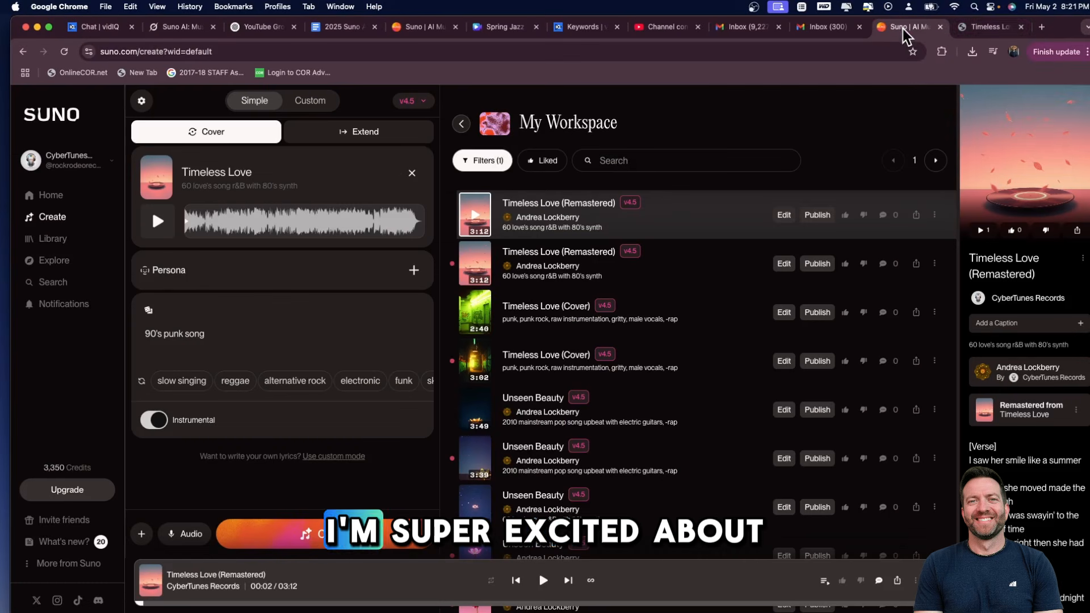